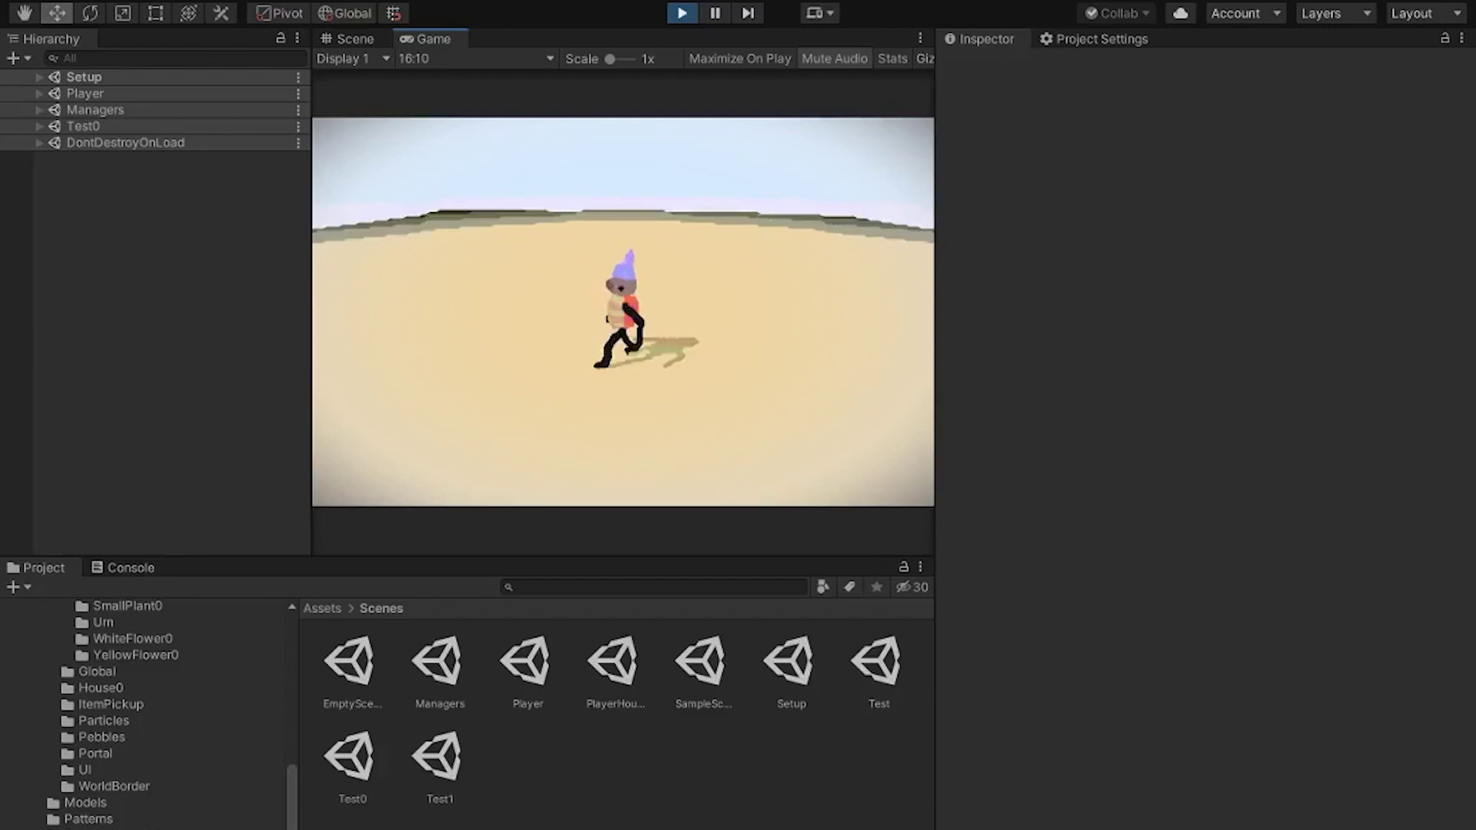
Walk the player character around the empty sandy terrain in the running game to examine its look.
{"action": "key", "text": "s"}
{"action": "key", "text": "a"}
{"action": "key", "text": "w"}
{"action": "key", "text": "d"}
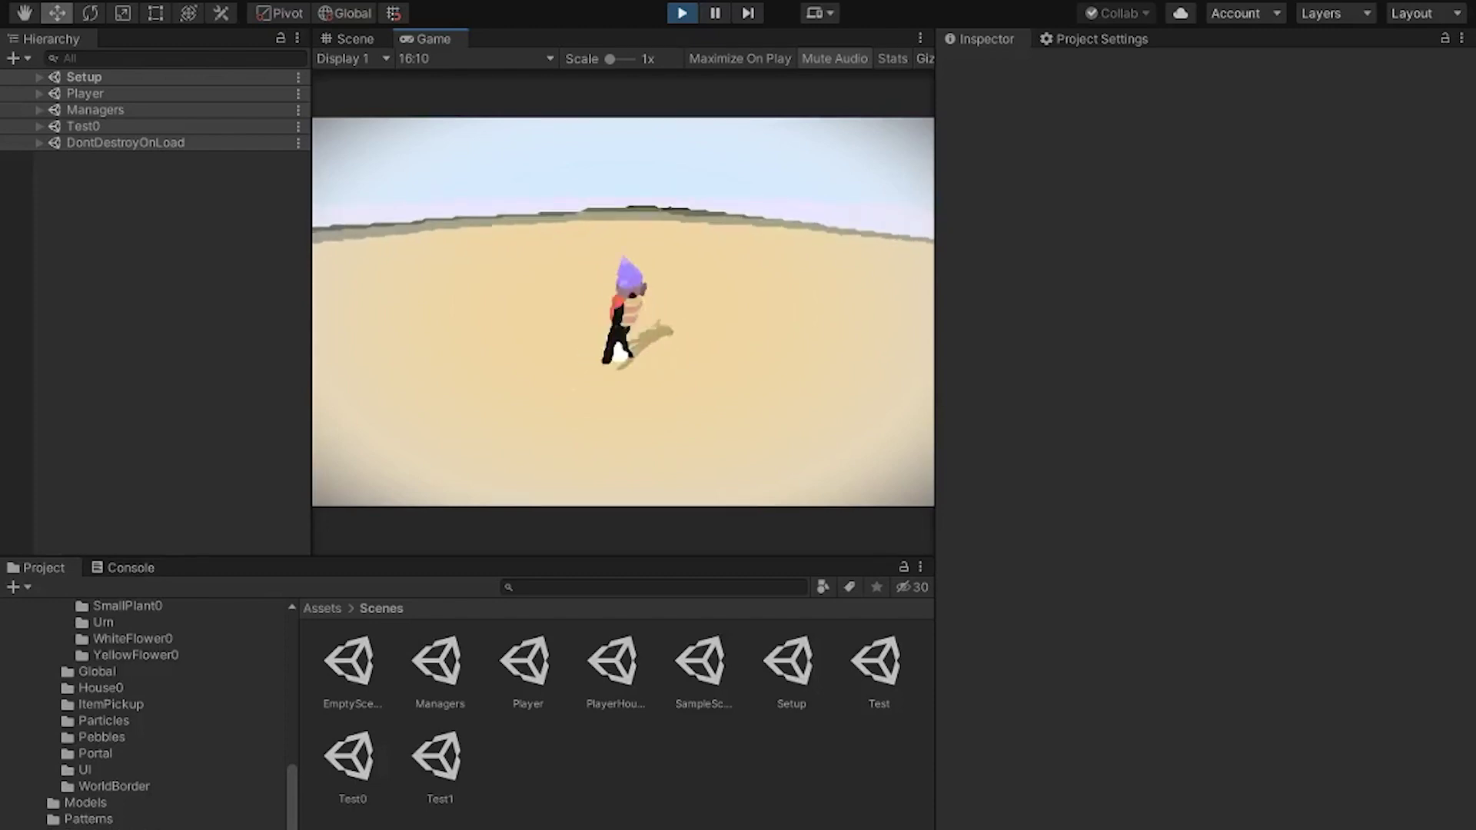
{"action": "key", "text": "s"}
{"action": "key", "text": "a"}
{"action": "key", "text": "w"}
{"action": "key", "text": "d"}
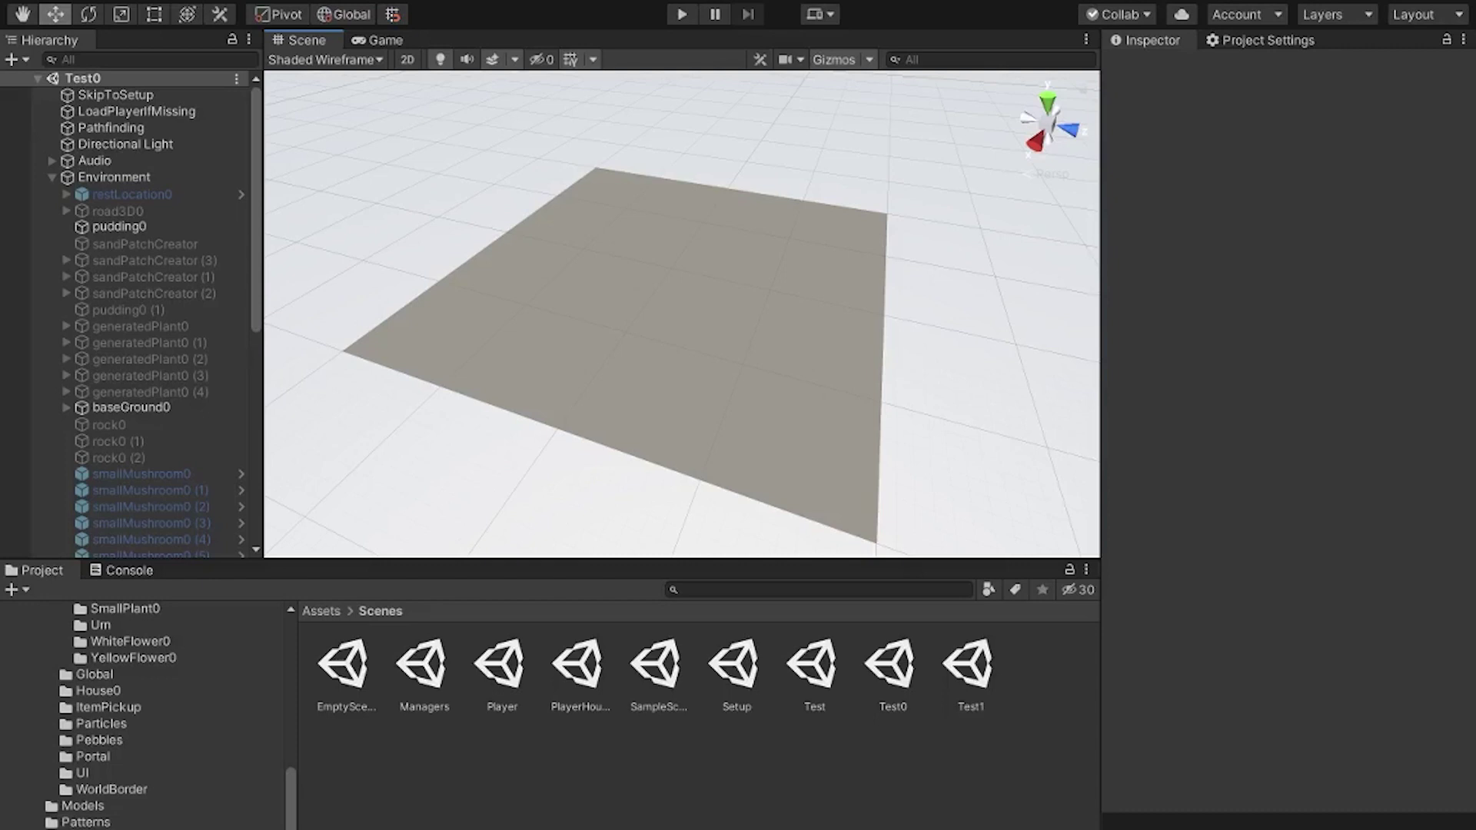
Reshape the closed path of pudding0 by moving three of its anchor points.
{"action": "left_click_drag", "start_coordinate": [692, 308], "coordinate": [641, 323], "text": "alt"}
{"action": "scroll", "coordinate": [683, 369], "scroll_direction": "up", "scroll_amount": 4}
{"action": "middle_click_drag", "start_coordinate": [642, 323], "coordinate": [715, 384]}
{"action": "scroll", "coordinate": [715, 384], "scroll_direction": "up", "scroll_amount": 3}
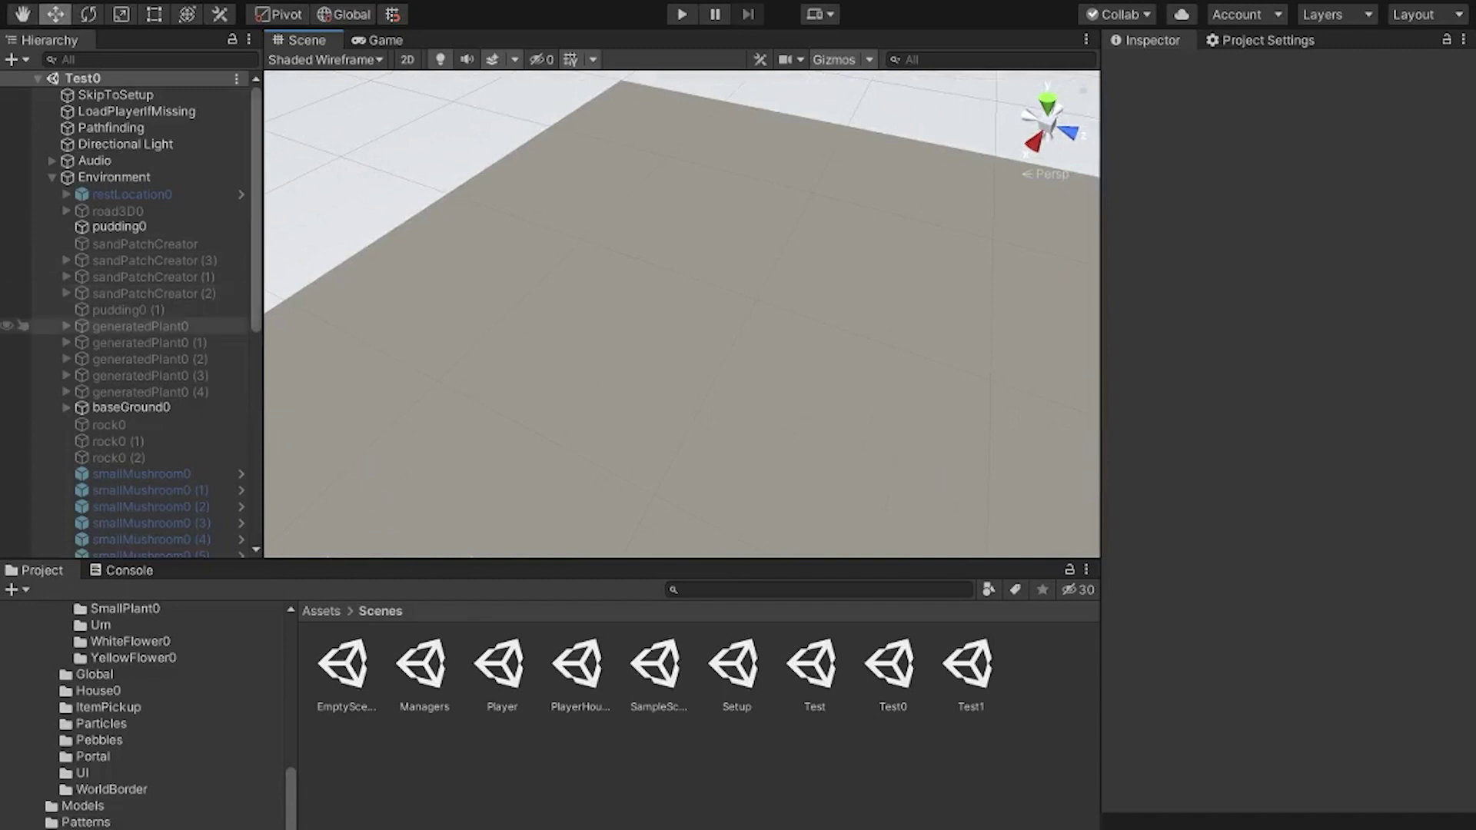
{"action": "left_click", "coordinate": [119, 226]}
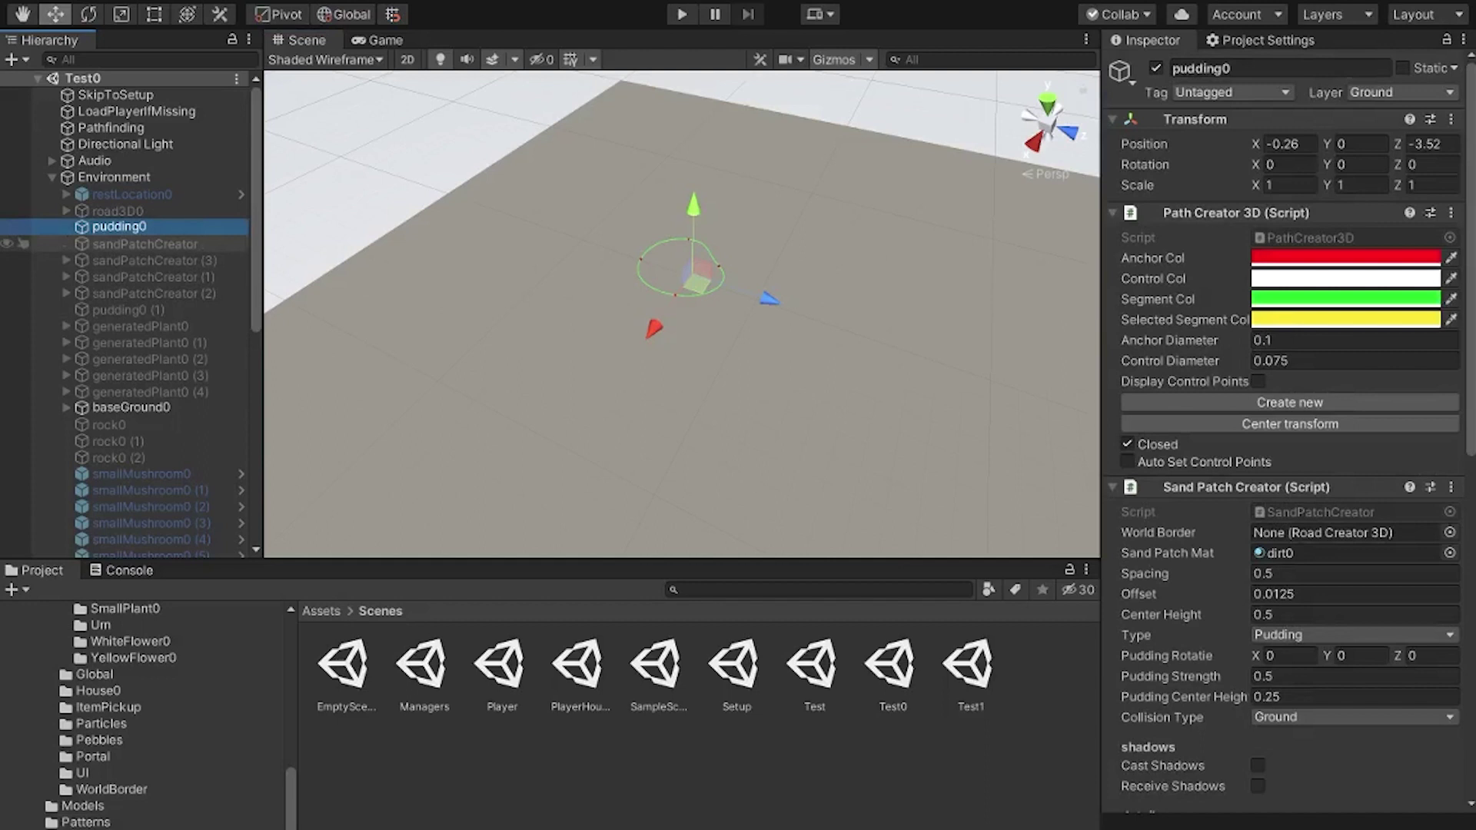
{"action": "middle_click_drag", "start_coordinate": [677, 277], "coordinate": [626, 289]}
{"action": "scroll", "coordinate": [638, 320], "scroll_direction": "up", "scroll_amount": 10}
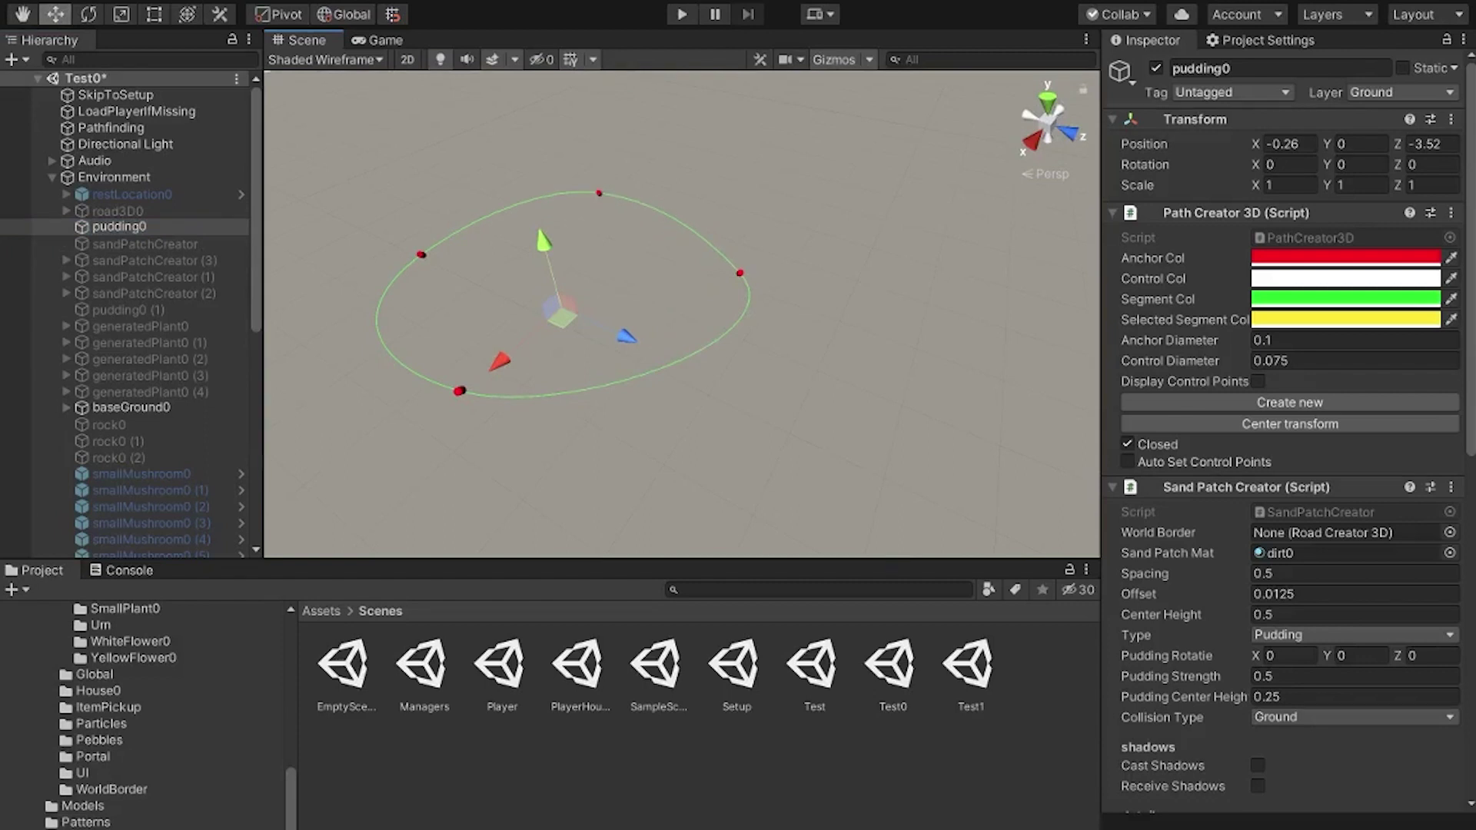
{"action": "left_click_drag", "start_coordinate": [425, 242], "coordinate": [412, 225]}
{"action": "left_click_drag", "start_coordinate": [459, 392], "coordinate": [379, 445]}
{"action": "scroll", "coordinate": [379, 445], "scroll_direction": "down", "scroll_amount": 5}
{"action": "left_click_drag", "start_coordinate": [728, 281], "coordinate": [751, 308]}
Generate the dirt mound mesh of pudding0 from its closed path.
{"action": "scroll", "coordinate": [1289, 430], "scroll_direction": "down", "scroll_amount": 10}
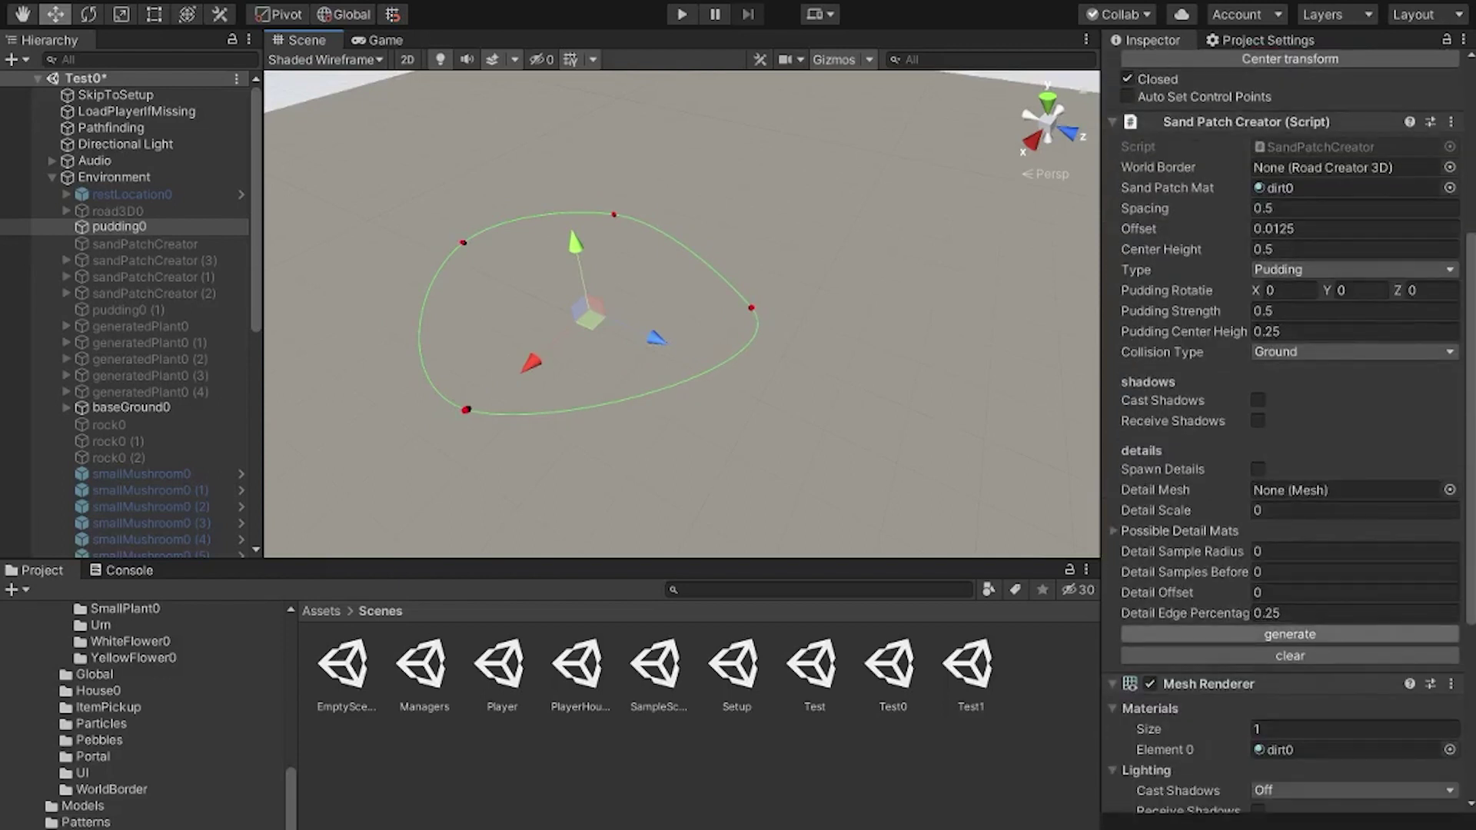
{"action": "left_click", "coordinate": [1289, 634]}
{"action": "left_click_drag", "start_coordinate": [676, 384], "coordinate": [681, 240], "text": "alt"}
{"action": "left_click_drag", "start_coordinate": [715, 308], "coordinate": [565, 470], "text": "alt"}
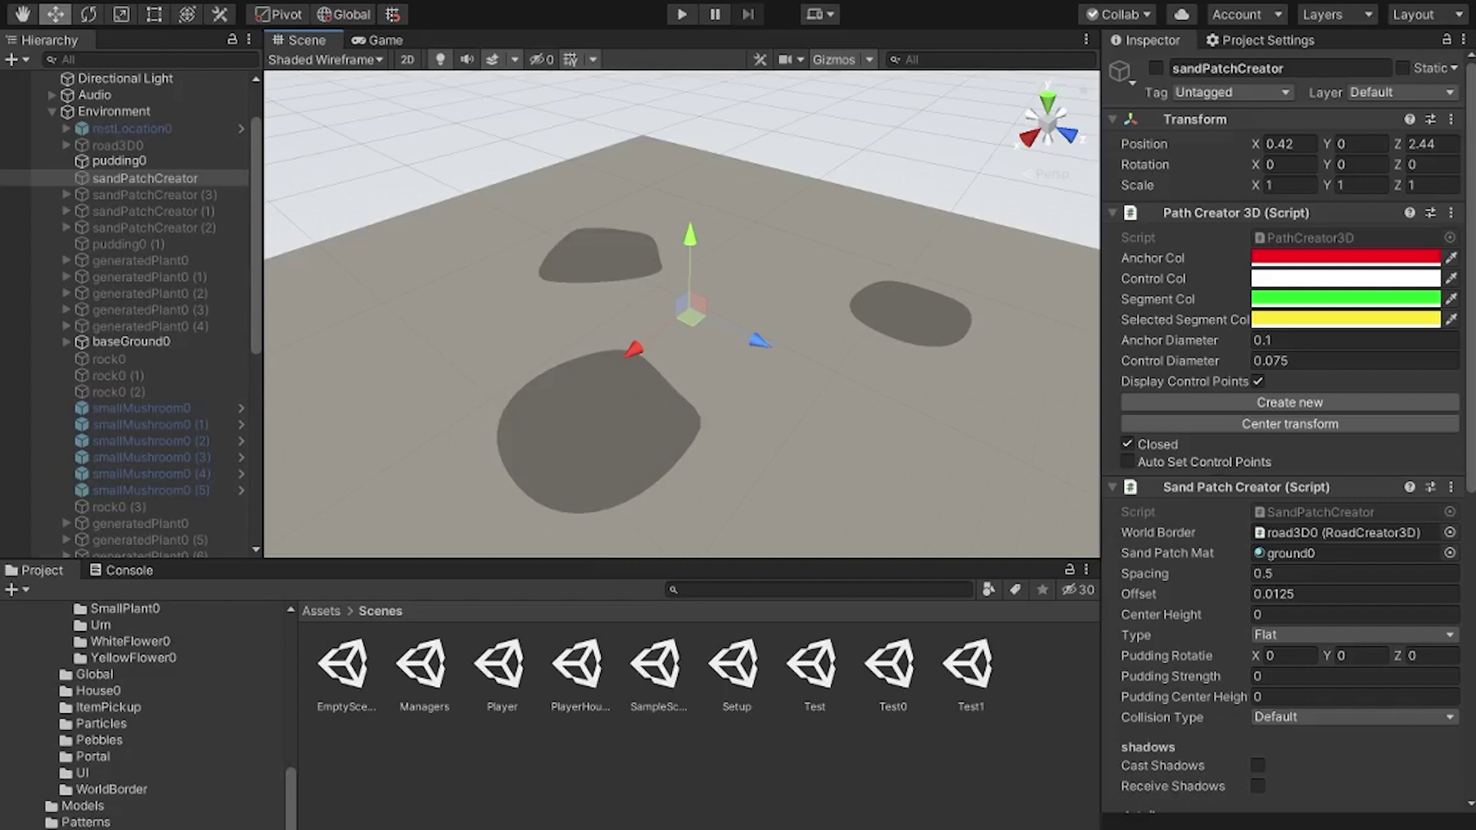
Activate the sandPatchCreator object and generate its flat sand patch with scattered details.
{"action": "left_click_drag", "start_coordinate": [682, 314], "coordinate": [701, 332], "text": "alt"}
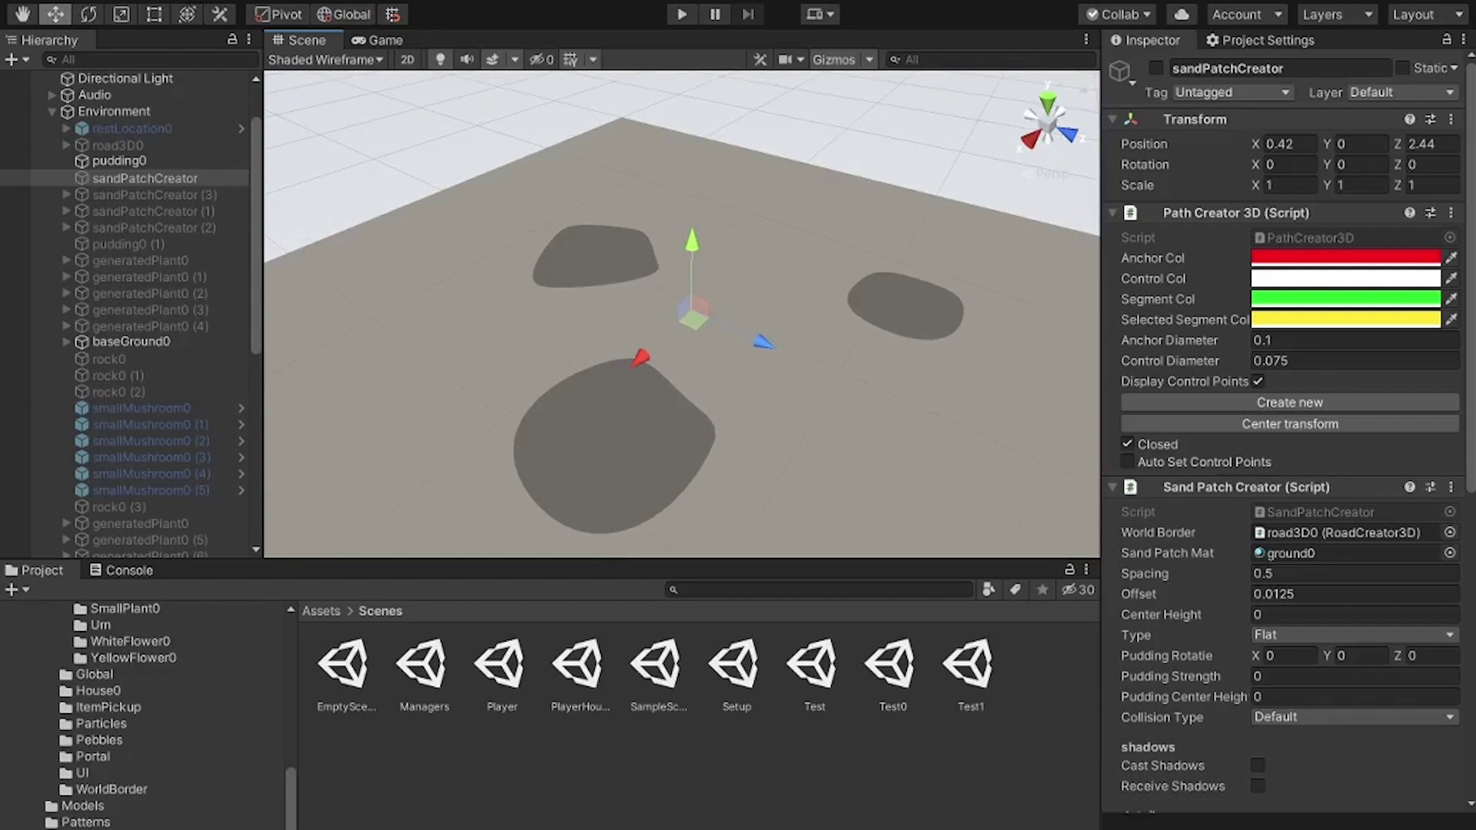
{"action": "left_click", "coordinate": [1156, 68]}
{"action": "left_click_drag", "start_coordinate": [761, 253], "coordinate": [767, 266], "text": "alt"}
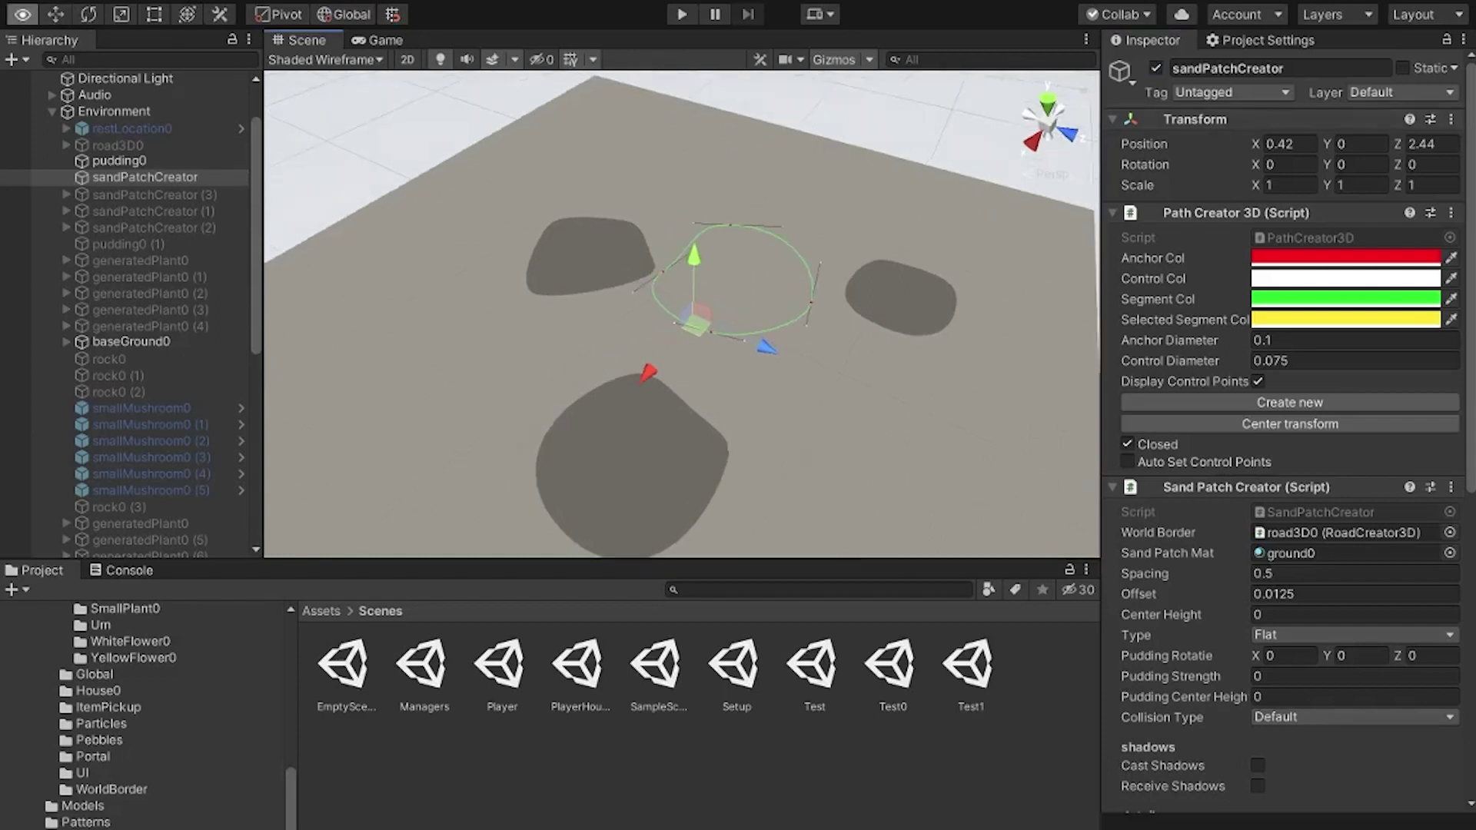
{"action": "scroll", "coordinate": [767, 266], "scroll_direction": "up", "scroll_amount": 5}
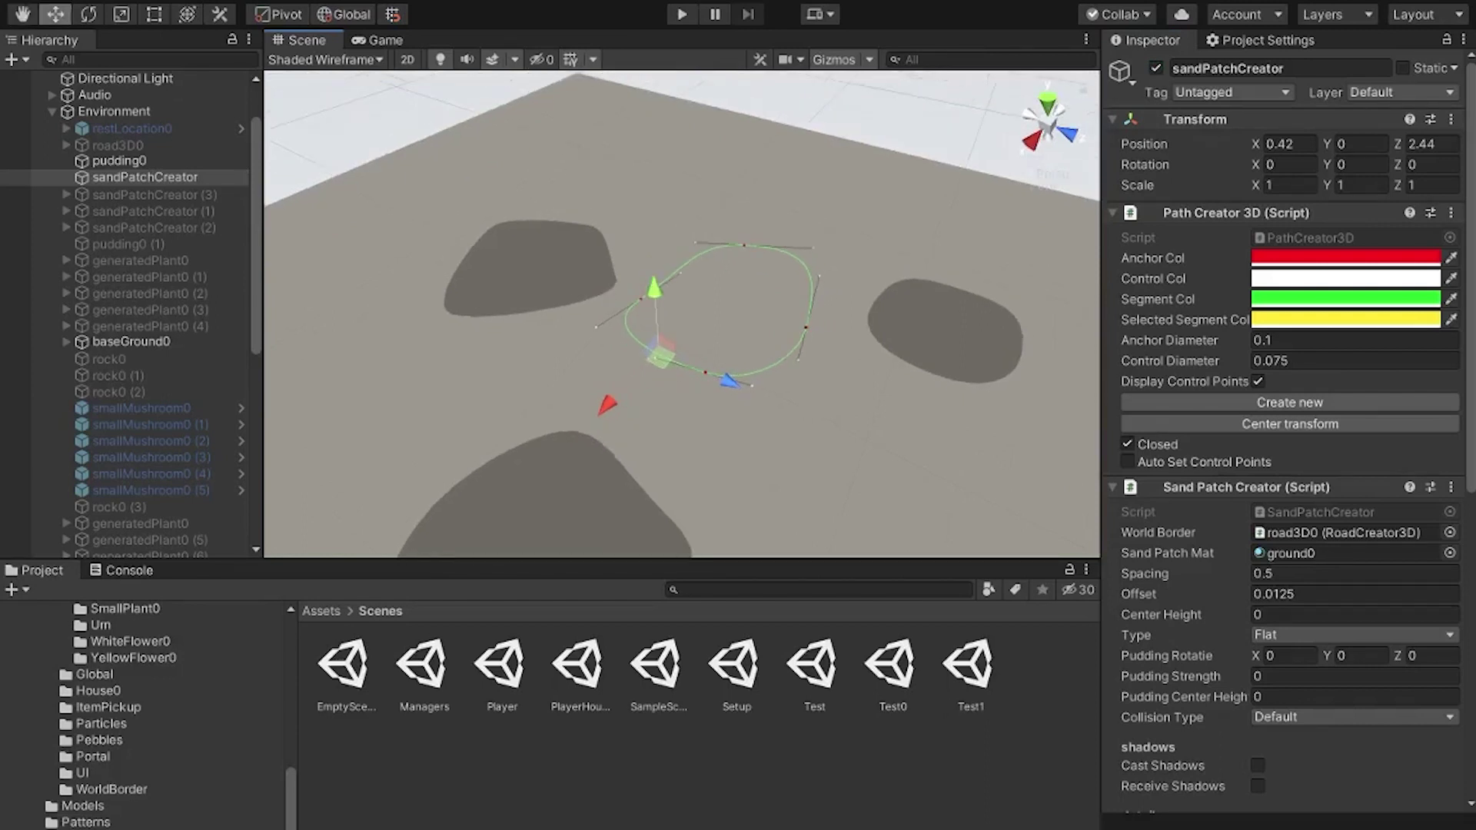
{"action": "scroll", "coordinate": [1284, 430], "scroll_direction": "down", "scroll_amount": 10}
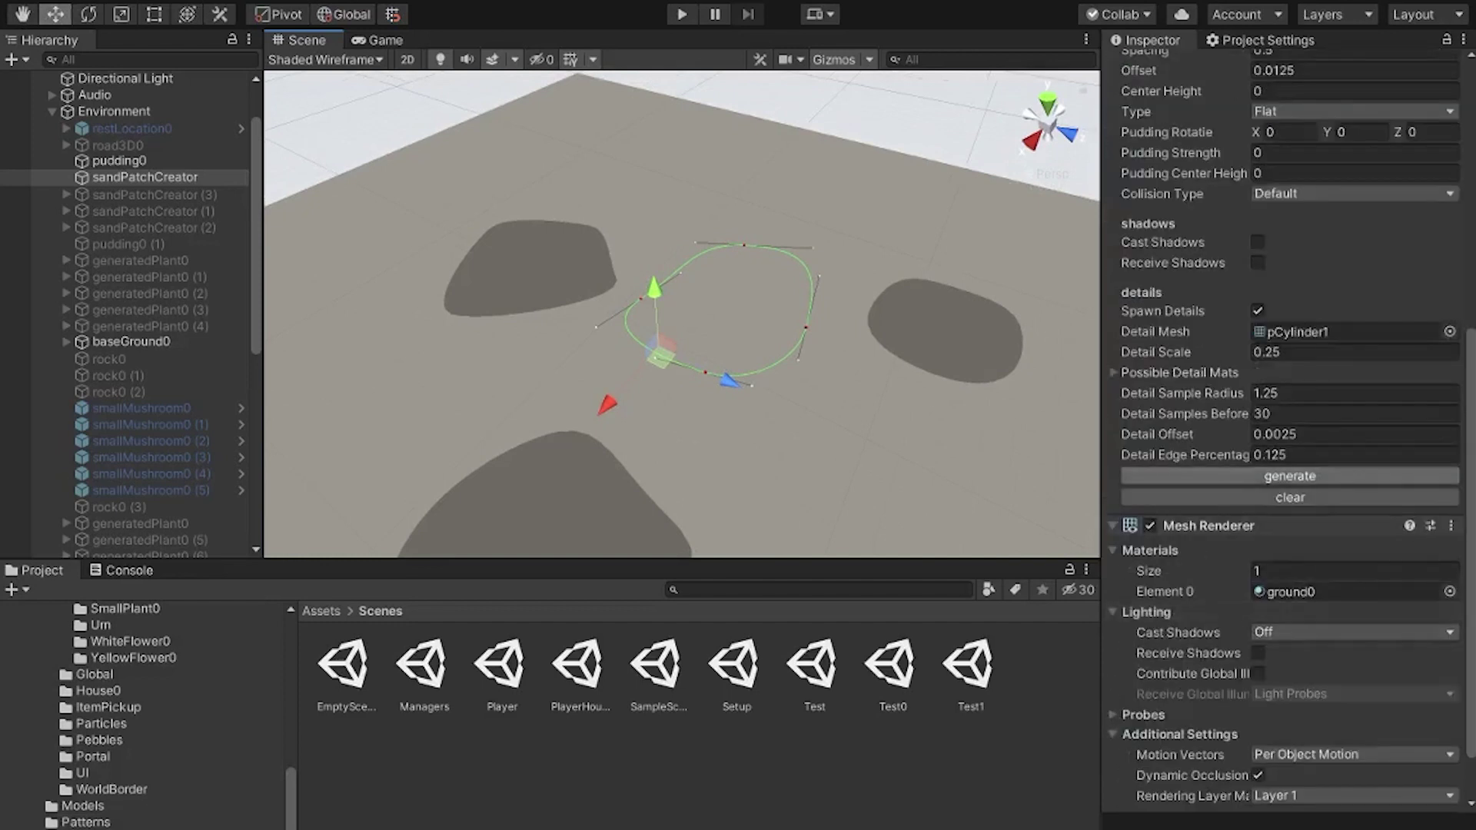
{"action": "left_click", "coordinate": [1290, 476]}
Examine the generated sand patch and its scattered details up close and from different angles.
{"action": "left_click_drag", "start_coordinate": [815, 308], "coordinate": [800, 273], "text": "alt"}
{"action": "scroll", "coordinate": [723, 308], "scroll_direction": "up", "scroll_amount": 3}
{"action": "left_click_drag", "start_coordinate": [723, 308], "coordinate": [718, 369], "text": "alt"}
{"action": "scroll", "coordinate": [723, 307], "scroll_direction": "up", "scroll_amount": 1}
{"action": "scroll", "coordinate": [723, 307], "scroll_direction": "up", "scroll_amount": 4}
{"action": "scroll", "coordinate": [723, 308], "scroll_direction": "down", "scroll_amount": 4}
{"action": "left_click_drag", "start_coordinate": [715, 307], "coordinate": [757, 384], "text": "alt"}
{"action": "scroll", "coordinate": [738, 315], "scroll_direction": "down", "scroll_amount": 2}
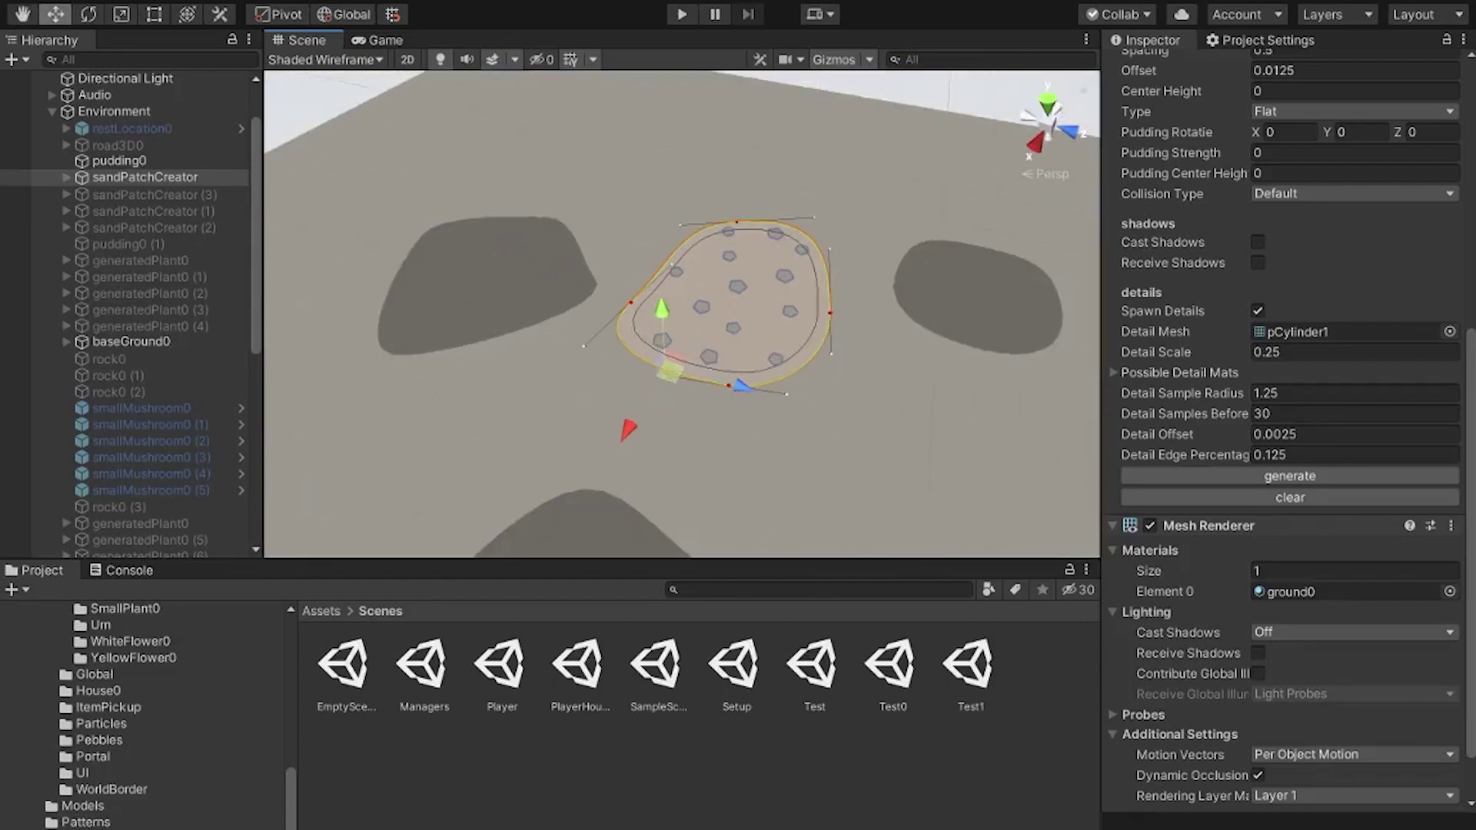
Place a duplicate of the sand patch on the open ground in front of the original and enable Auto Set Control Points on it.
{"action": "left_click_drag", "start_coordinate": [670, 372], "coordinate": [763, 448]}
{"action": "scroll", "coordinate": [706, 298], "scroll_direction": "down", "scroll_amount": 1}
{"action": "key", "text": "ctrl+d"}
{"action": "middle_click_drag", "start_coordinate": [763, 447], "coordinate": [708, 343]}
{"action": "left_click_drag", "start_coordinate": [708, 343], "coordinate": [760, 465]}
{"action": "scroll", "coordinate": [1291, 430], "scroll_direction": "down", "scroll_amount": 2}
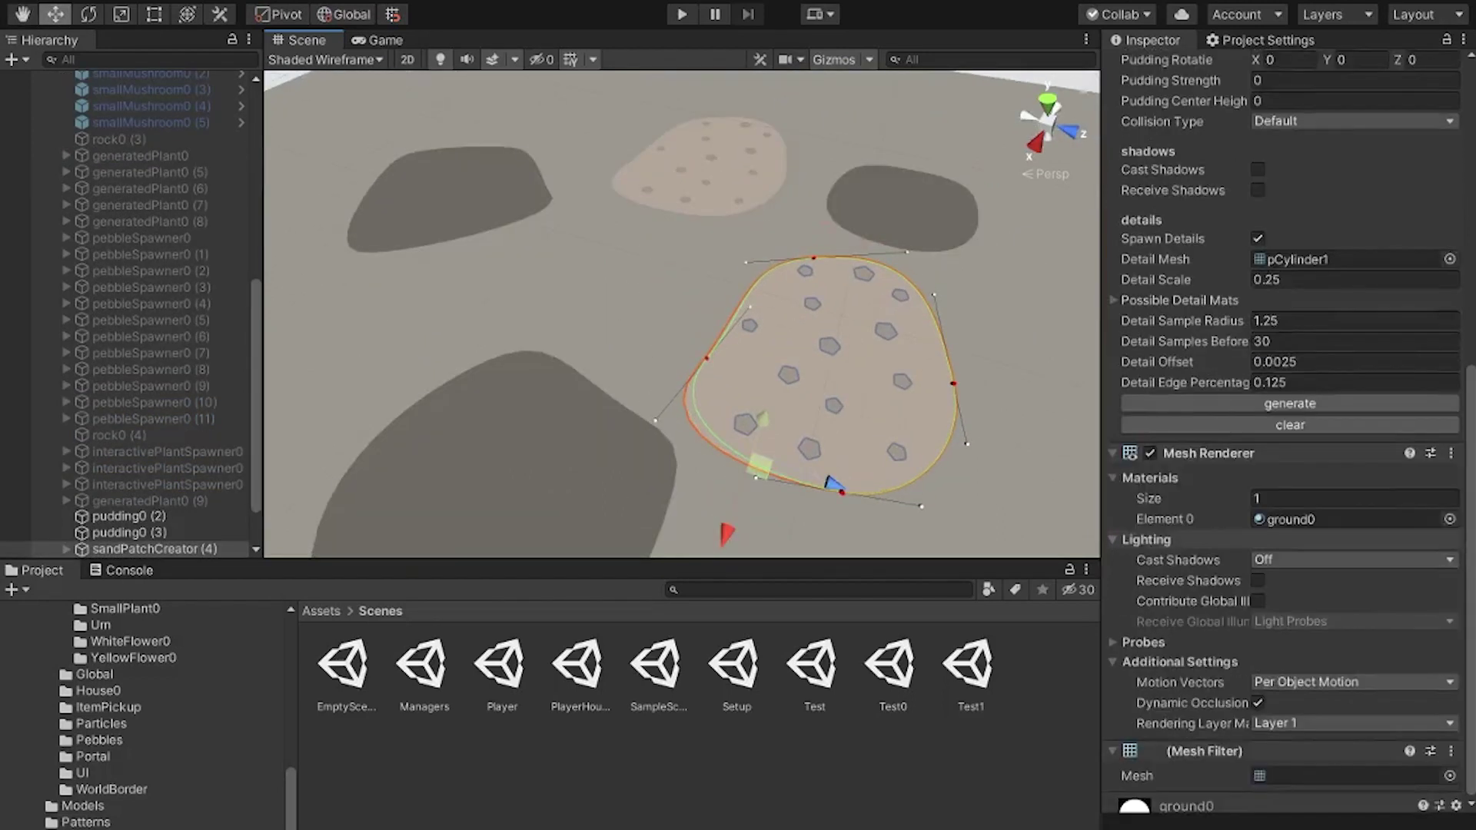
{"action": "scroll", "coordinate": [1290, 430], "scroll_direction": "up", "scroll_amount": 10}
{"action": "left_click", "coordinate": [1127, 462]}
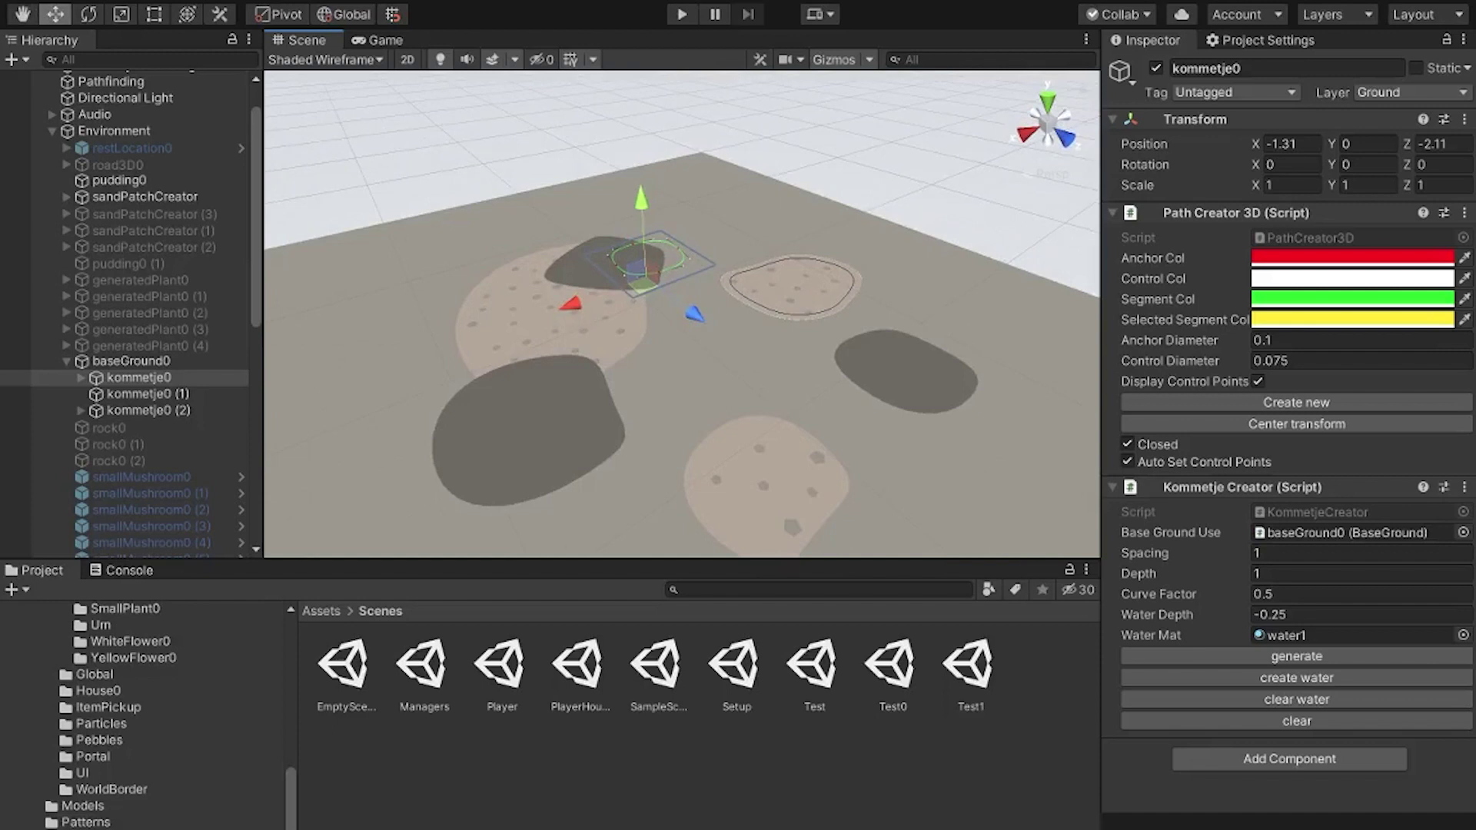
Move kommetje0 to about X 1.64, Z 7.32 between the ground patches and adjust two of its path anchors.
{"action": "mouse_move", "coordinate": [681, 392]}
{"action": "left_mouse_down", "text": "alt"}
{"action": "mouse_move", "coordinate": [682, 280]}
{"action": "mouse_move", "coordinate": [682, 381]}
{"action": "left_mouse_up", "text": "alt"}
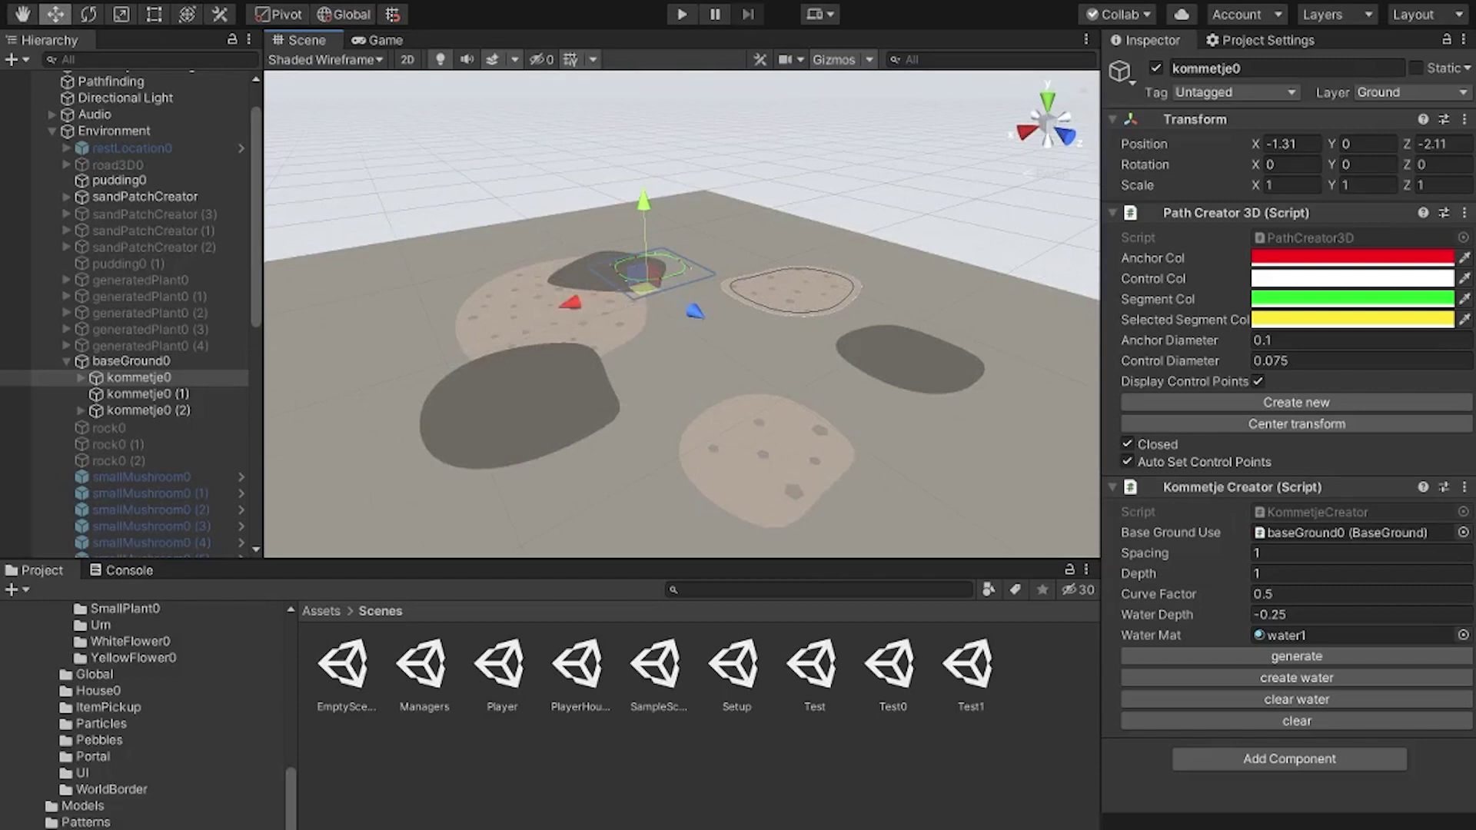
{"action": "left_click_drag", "start_coordinate": [643, 290], "coordinate": [708, 427]}
{"action": "scroll", "coordinate": [708, 427], "scroll_direction": "up", "scroll_amount": 2}
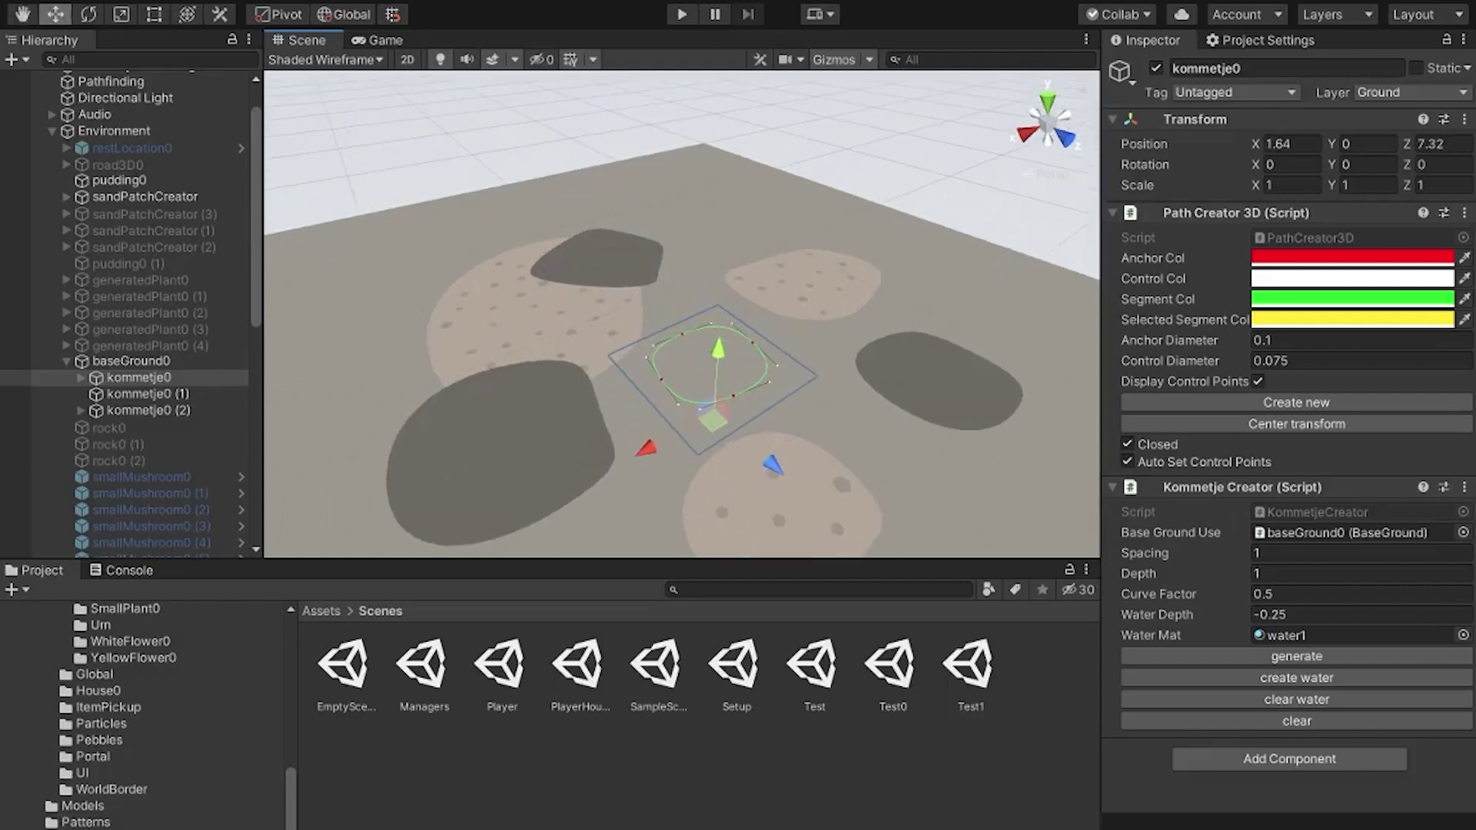
{"action": "scroll", "coordinate": [681, 314], "scroll_direction": "up", "scroll_amount": 3}
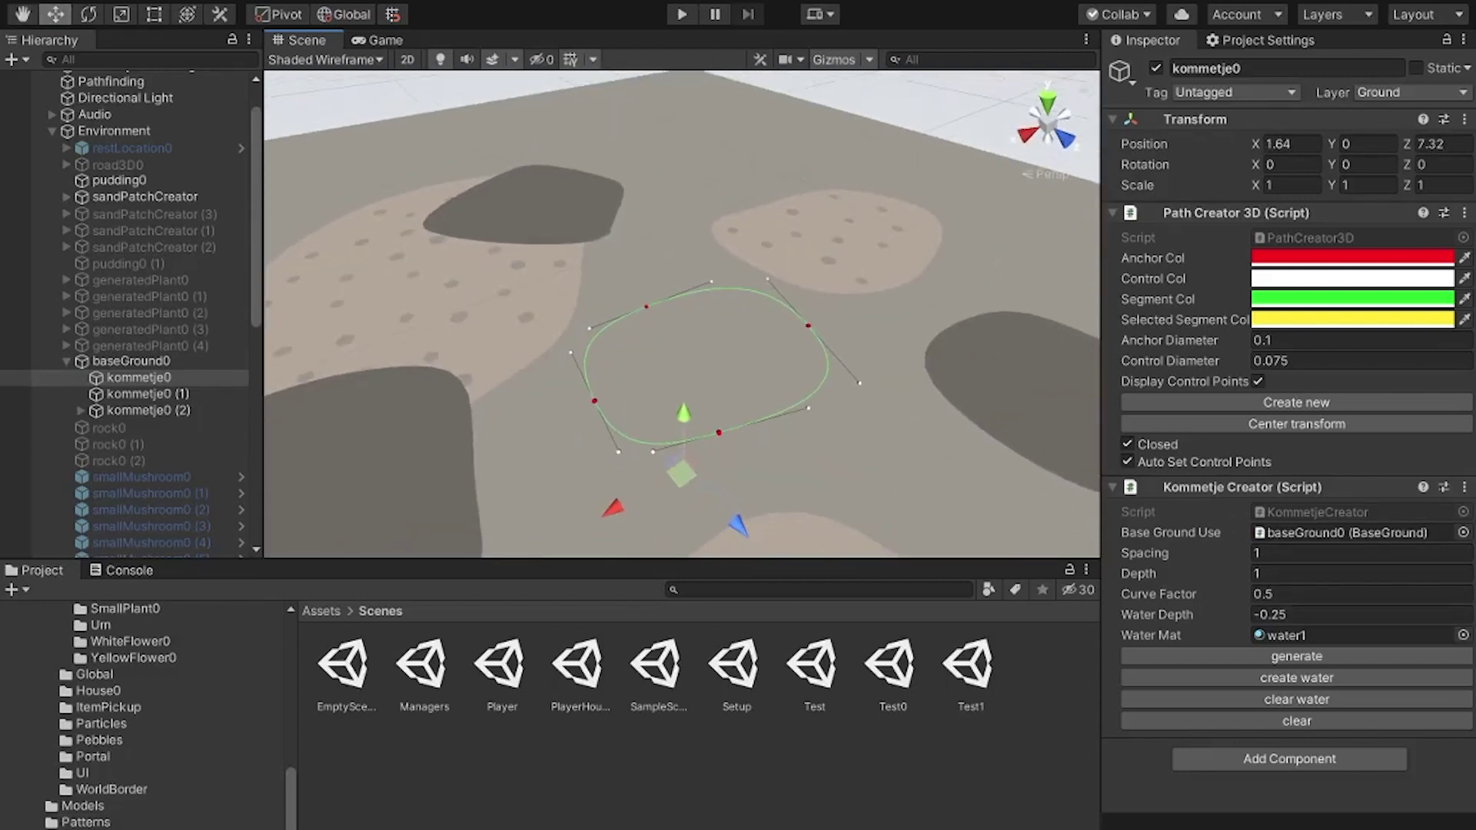
{"action": "left_click_drag", "start_coordinate": [809, 326], "coordinate": [812, 359]}
{"action": "left_click_drag", "start_coordinate": [719, 433], "coordinate": [750, 420]}
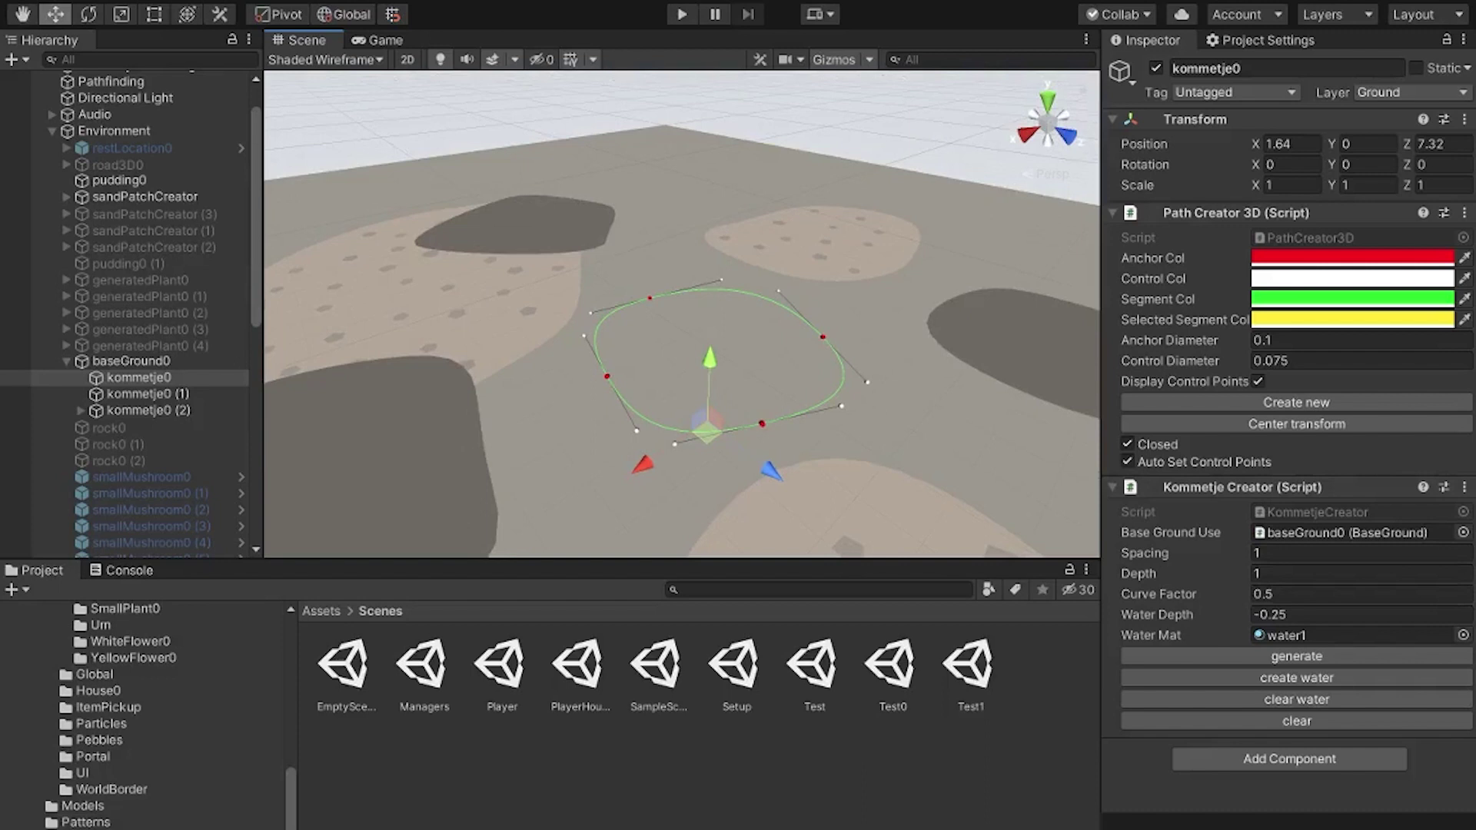
Generate the kommetje0 pit in the ground and create water inside it.
{"action": "left_click", "coordinate": [1297, 657]}
{"action": "left_click_drag", "start_coordinate": [722, 384], "coordinate": [714, 346], "text": "alt"}
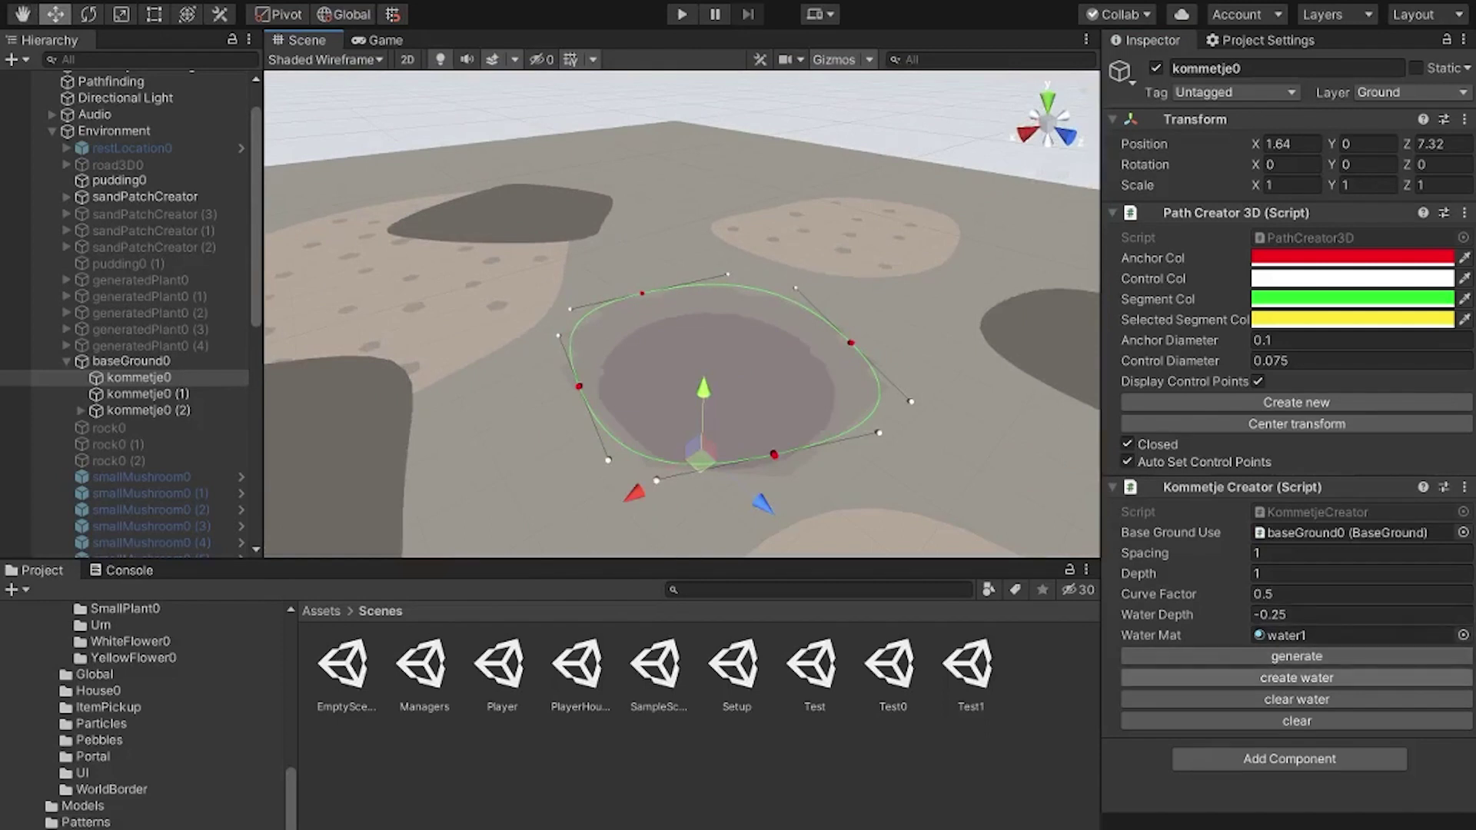
{"action": "left_click", "coordinate": [1297, 678]}
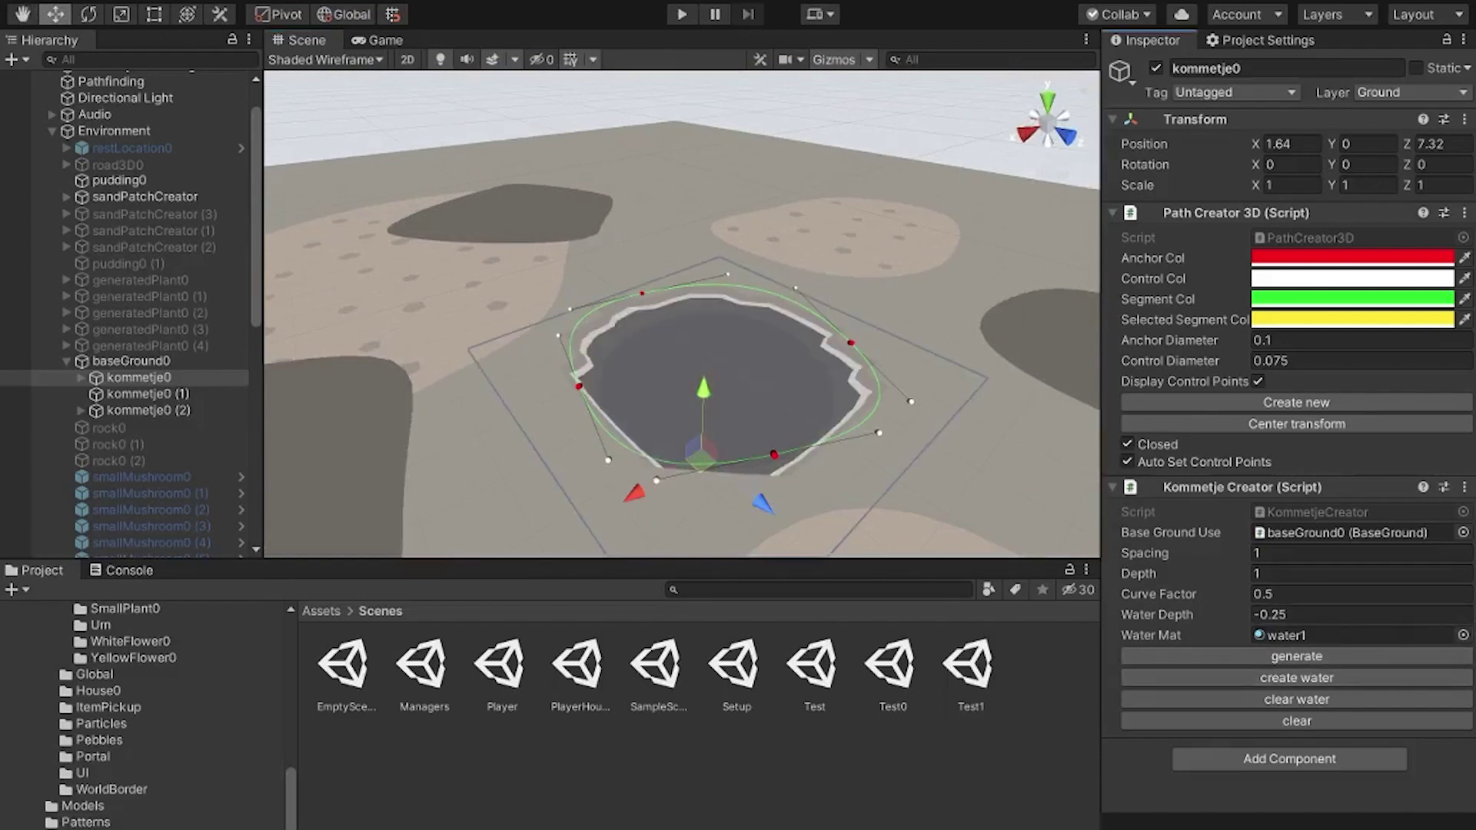
Smooth the baseGround0 terrain mesh around the jagged water edge.
{"action": "scroll", "coordinate": [682, 314], "scroll_direction": "up", "scroll_amount": 5}
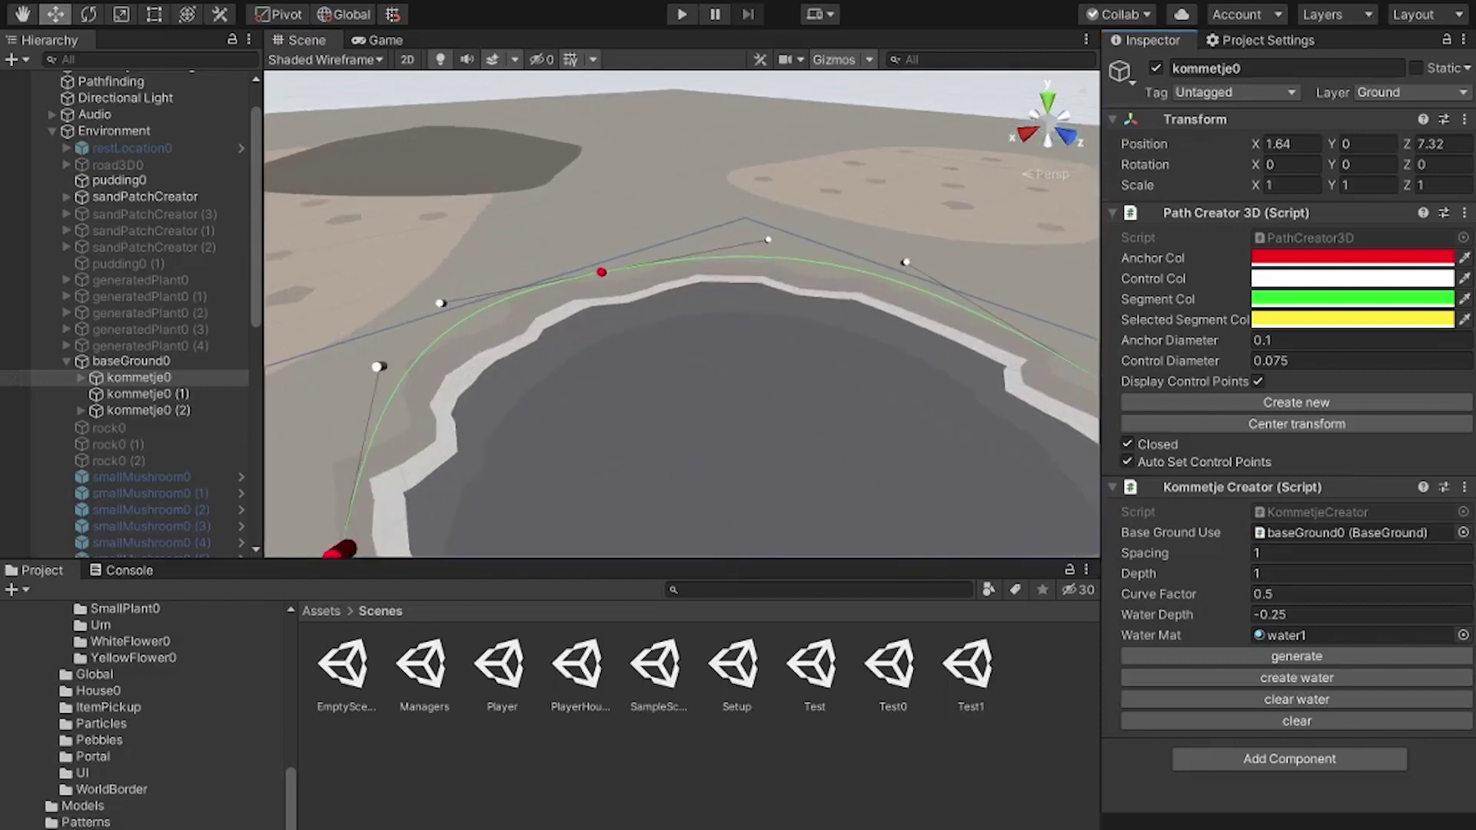
{"action": "scroll", "coordinate": [682, 314], "scroll_direction": "down", "scroll_amount": 5}
{"action": "left_click_drag", "start_coordinate": [682, 331], "coordinate": [692, 308], "text": "alt"}
{"action": "scroll", "coordinate": [692, 307], "scroll_direction": "up", "scroll_amount": 3}
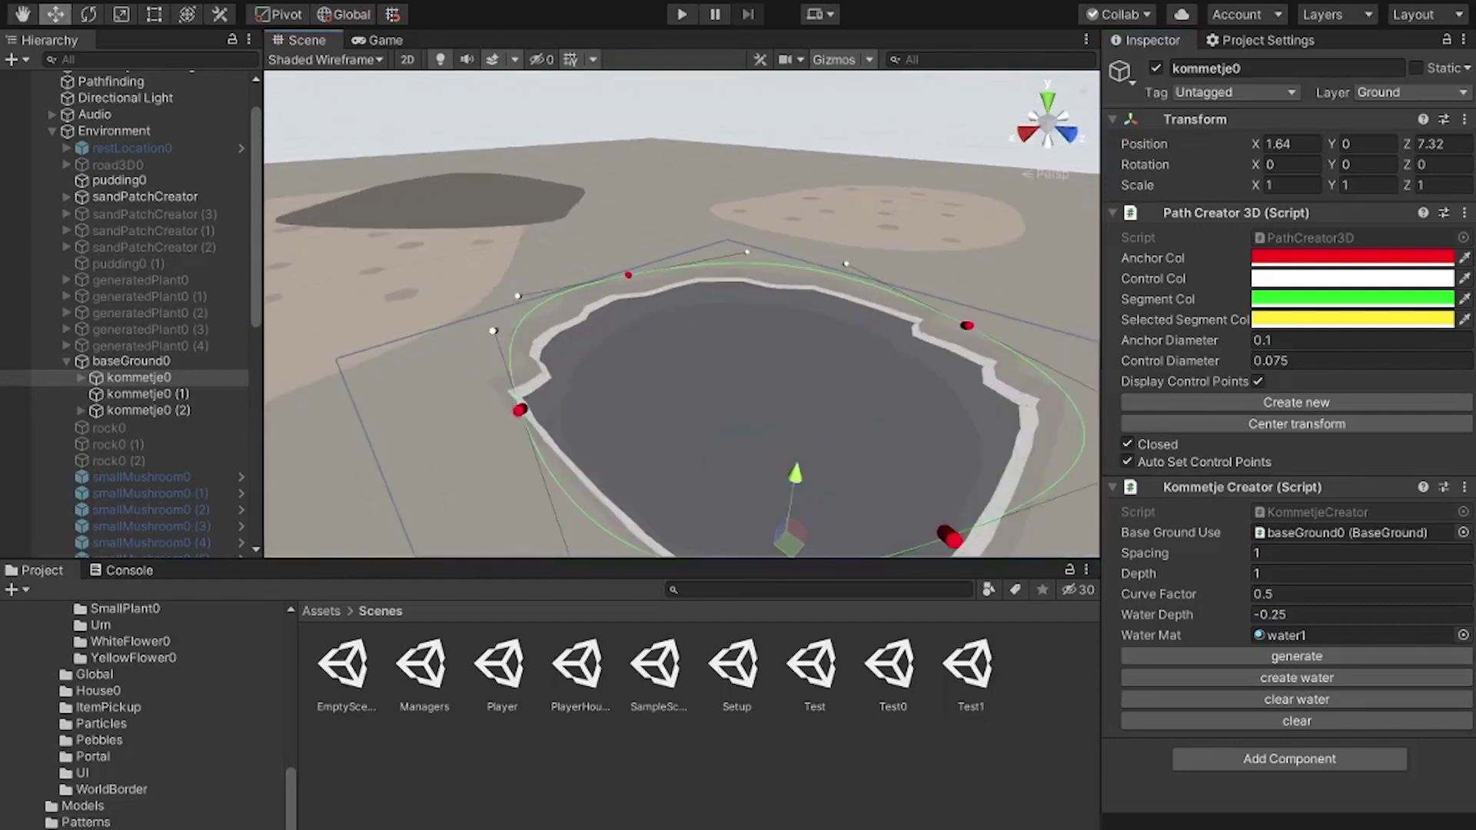
{"action": "left_click", "coordinate": [131, 361]}
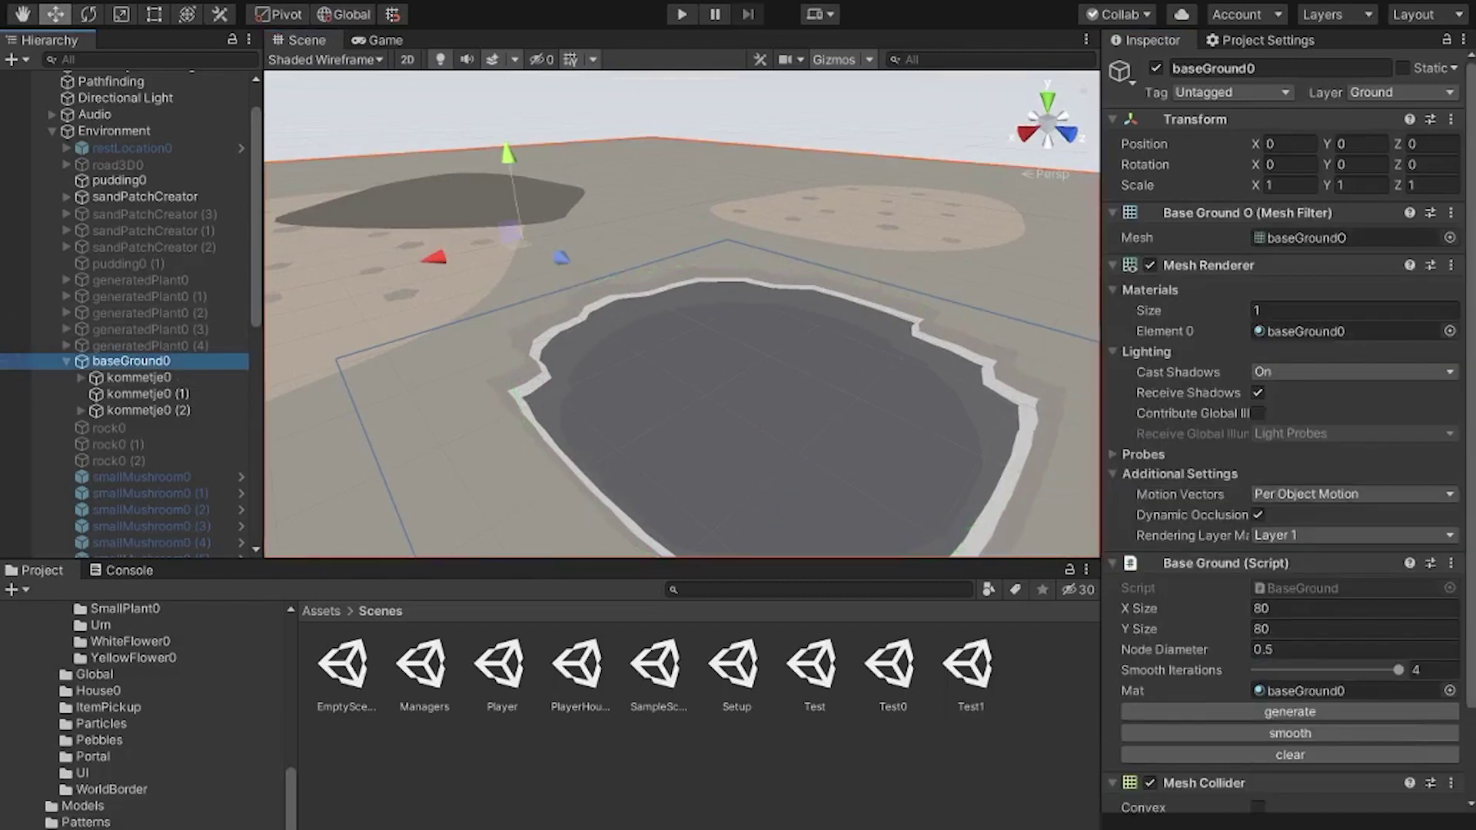
{"action": "left_click", "coordinate": [1290, 734]}
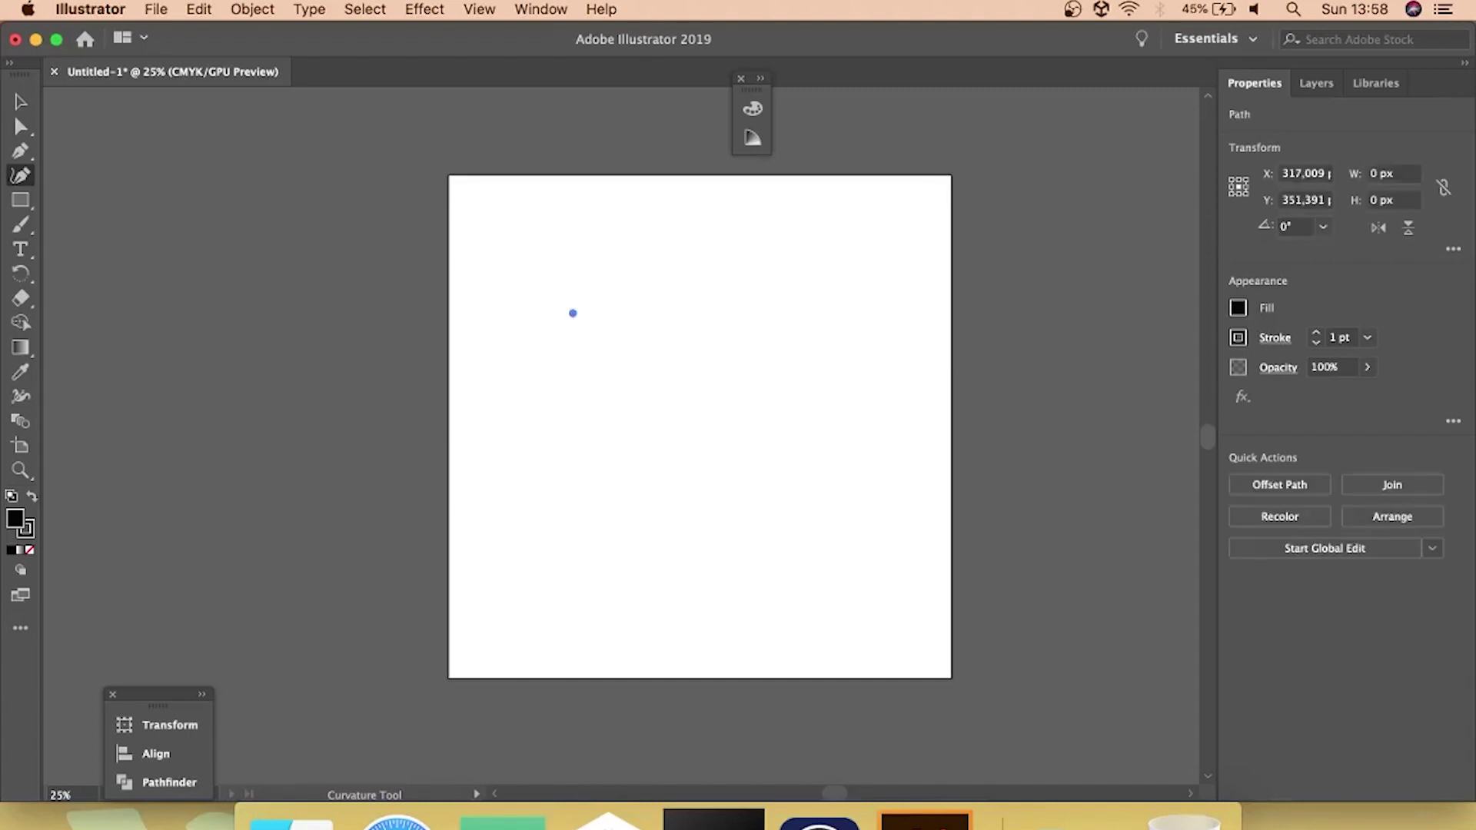
In Illustrator, draw a closed, black-filled round shape about 554 by 552 px through four points with the Curvature tool.
{"action": "left_click", "coordinate": [732, 299]}
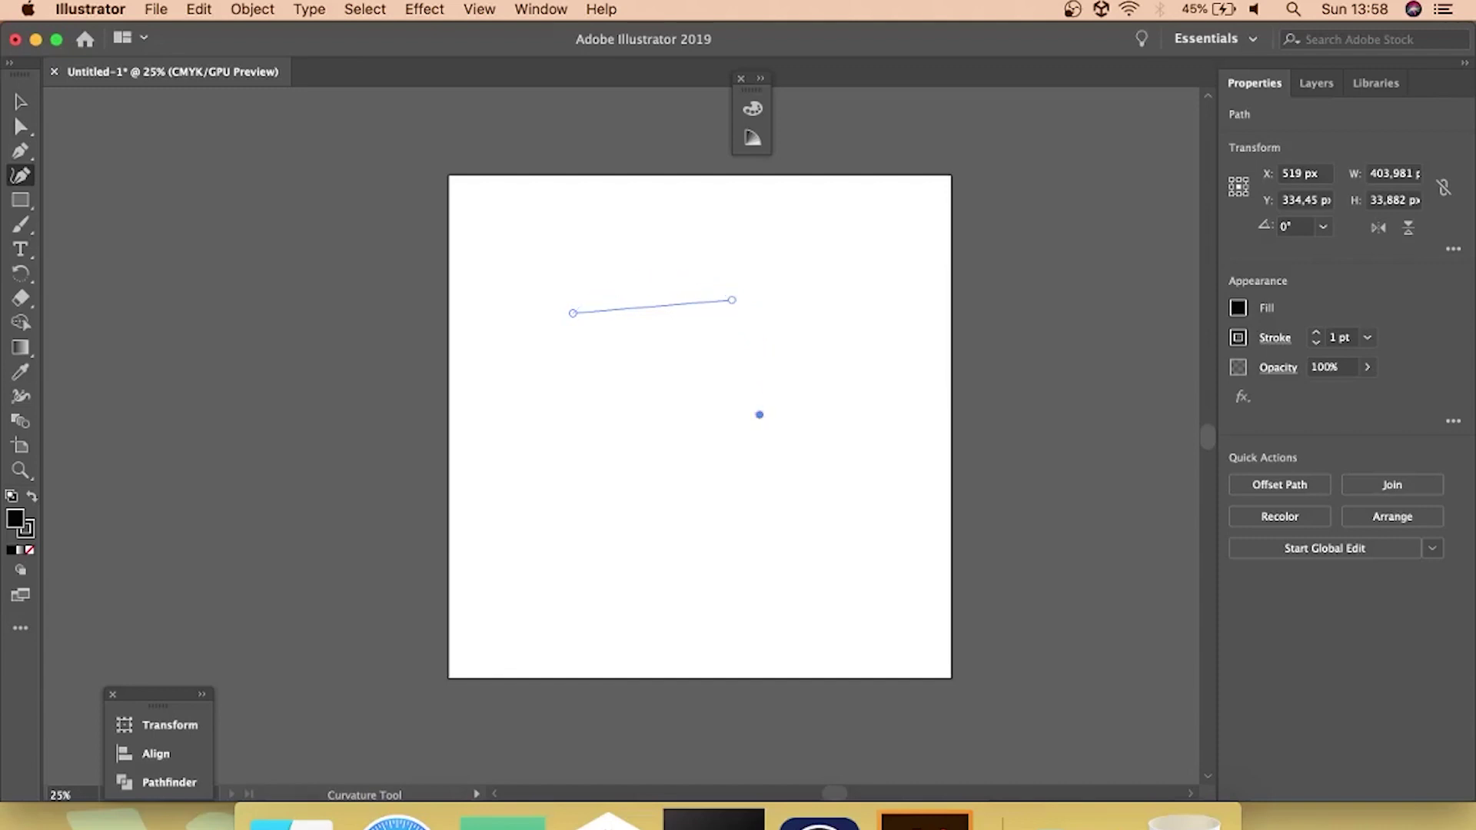
{"action": "left_click", "coordinate": [760, 415]}
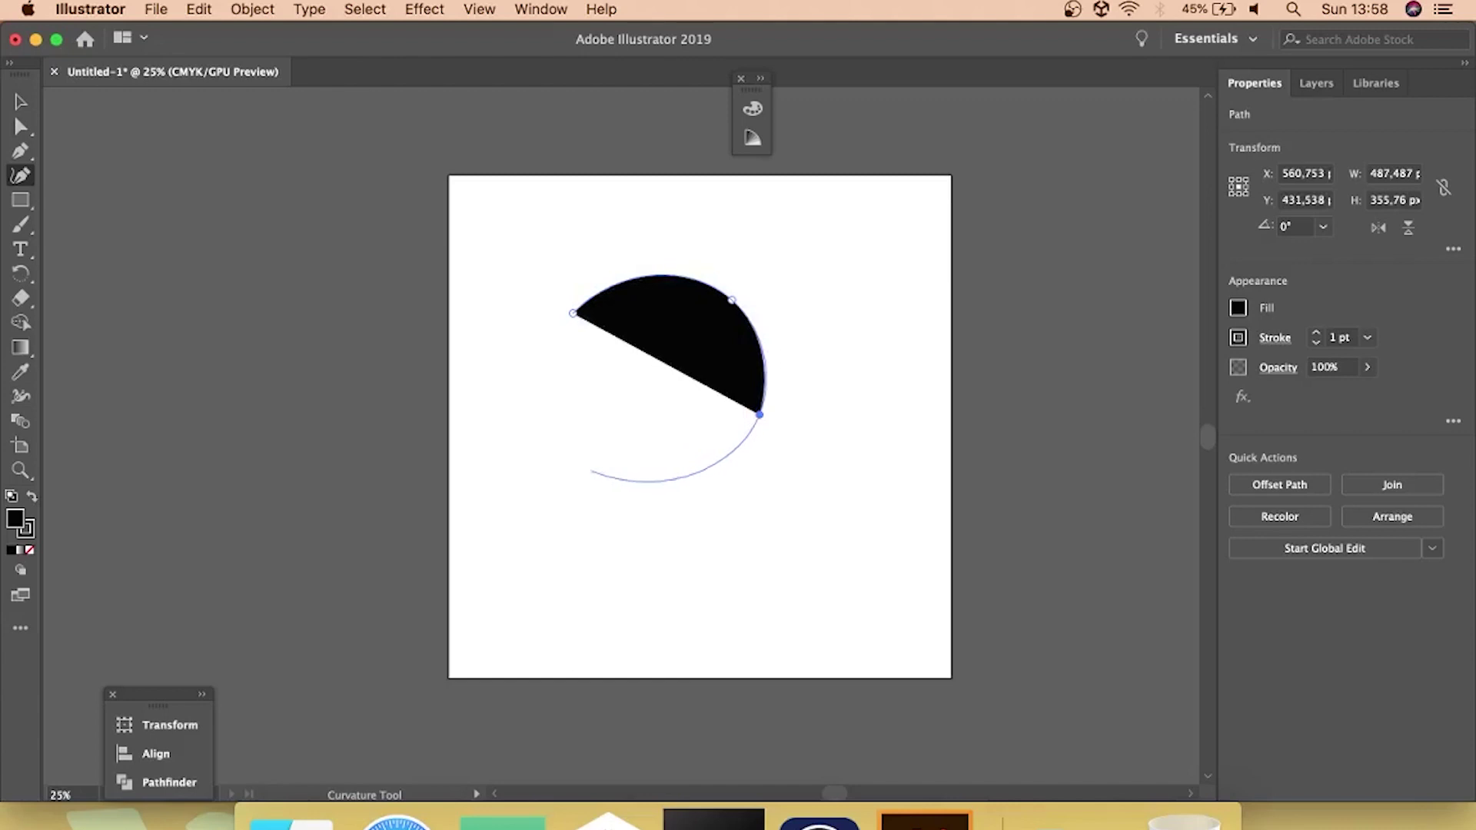
{"action": "left_click", "coordinate": [594, 475]}
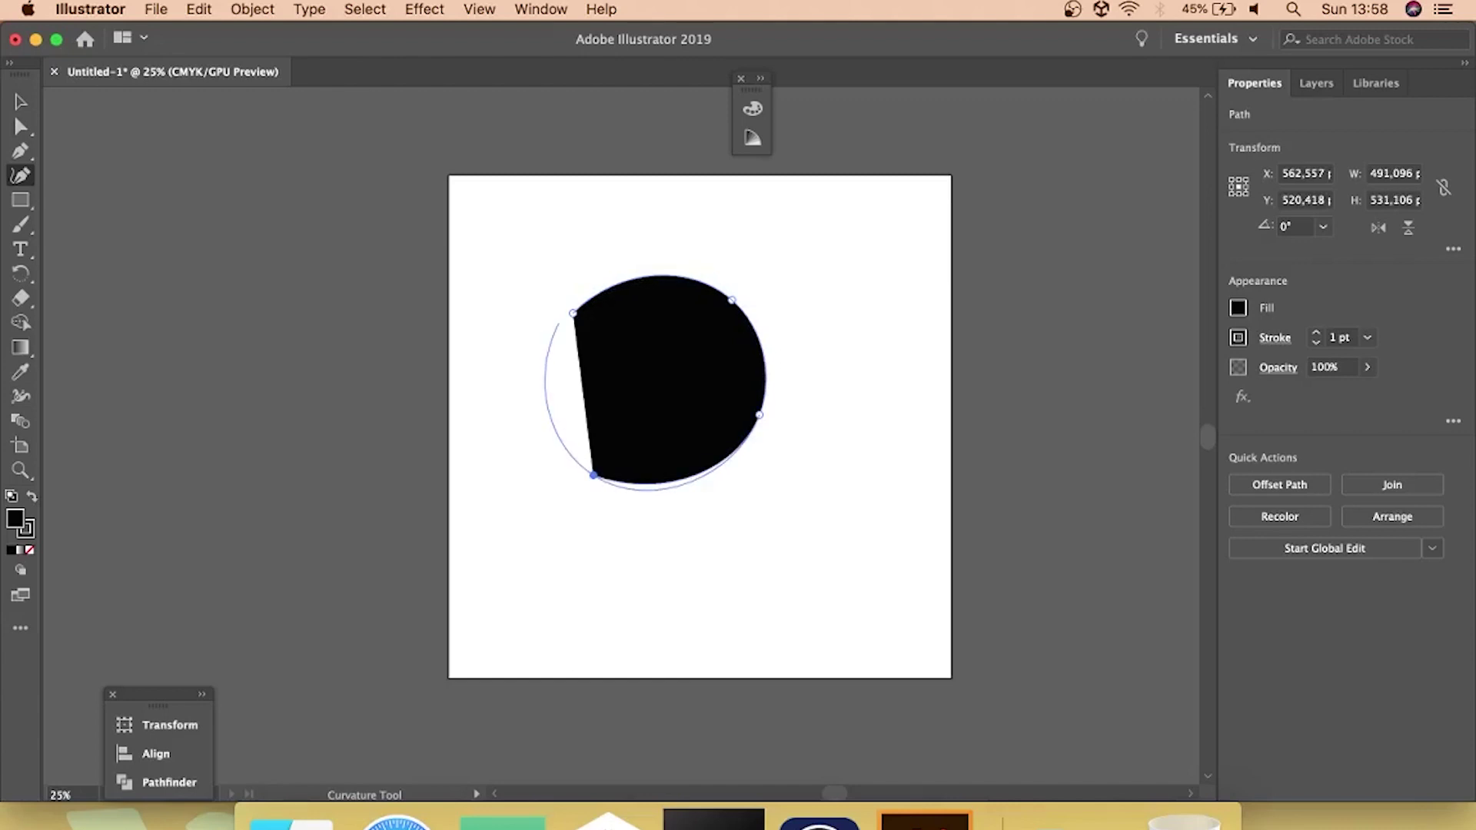
{"action": "left_click", "coordinate": [573, 313]}
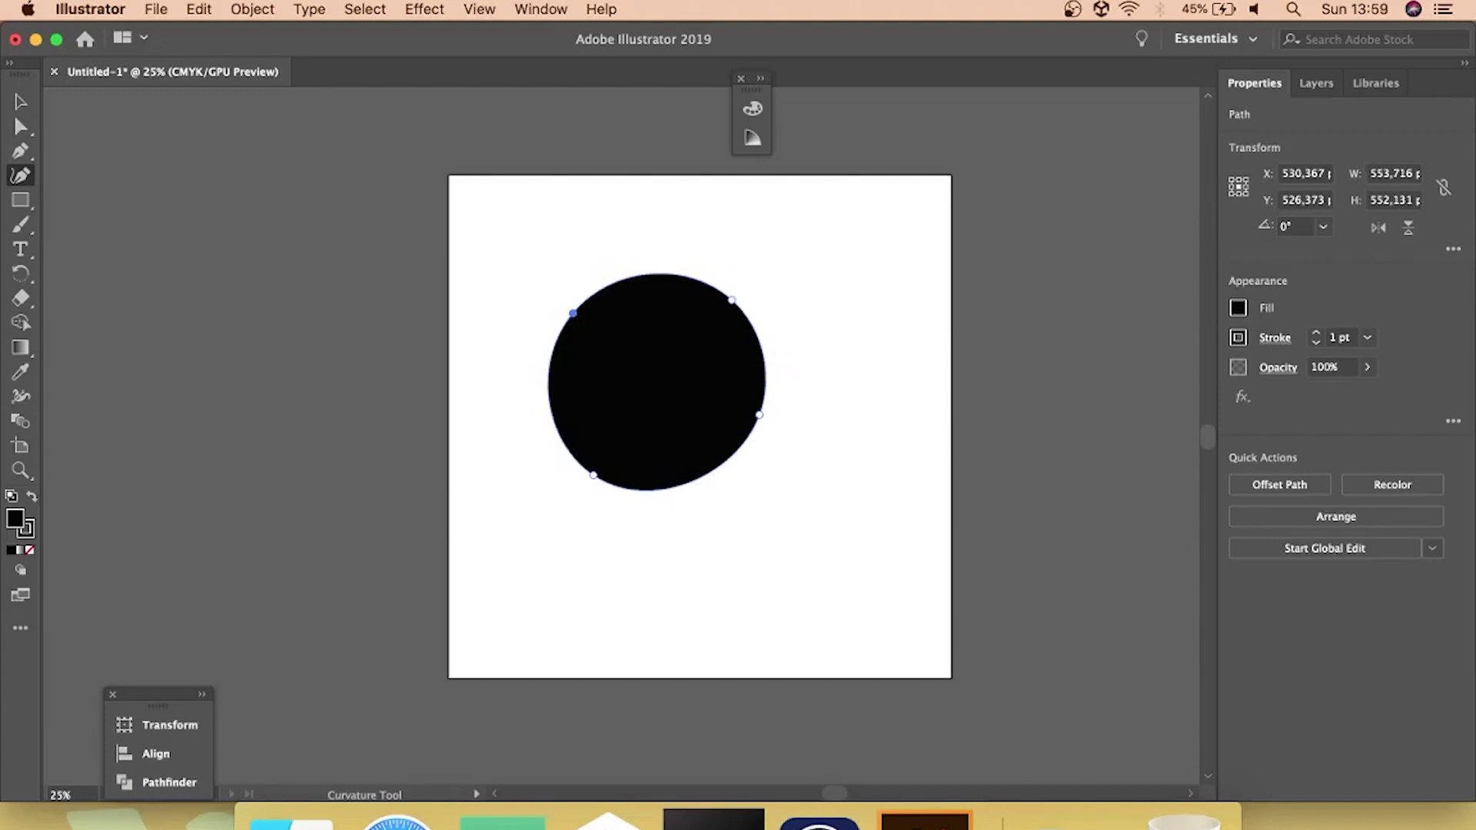
Enlarge and reshape the black round shape by repositioning its four anchor points with the Curvature tool.
{"action": "left_click_drag", "start_coordinate": [732, 300], "coordinate": [734, 311]}
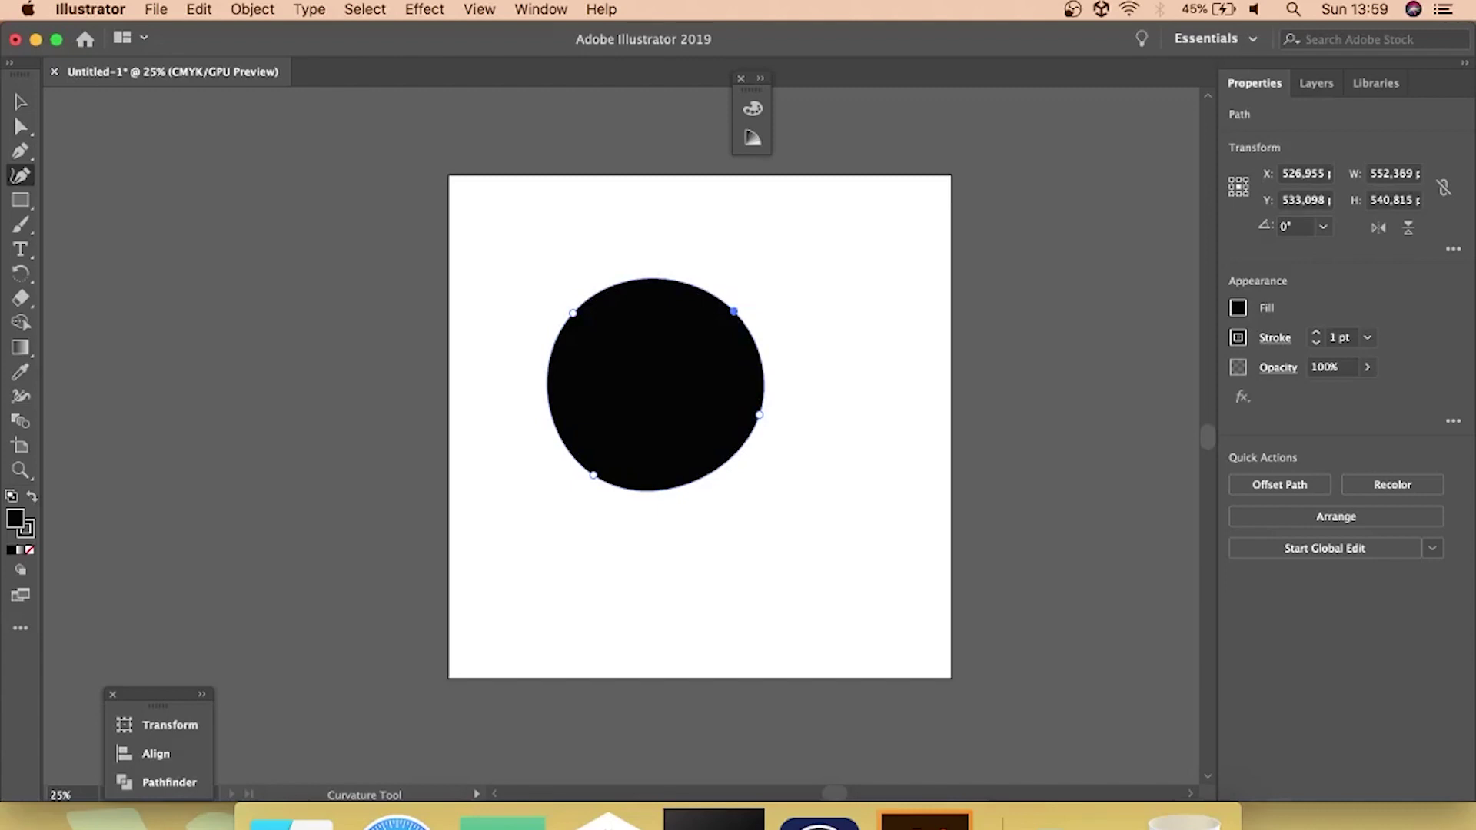
{"action": "left_click_drag", "start_coordinate": [734, 312], "coordinate": [794, 281]}
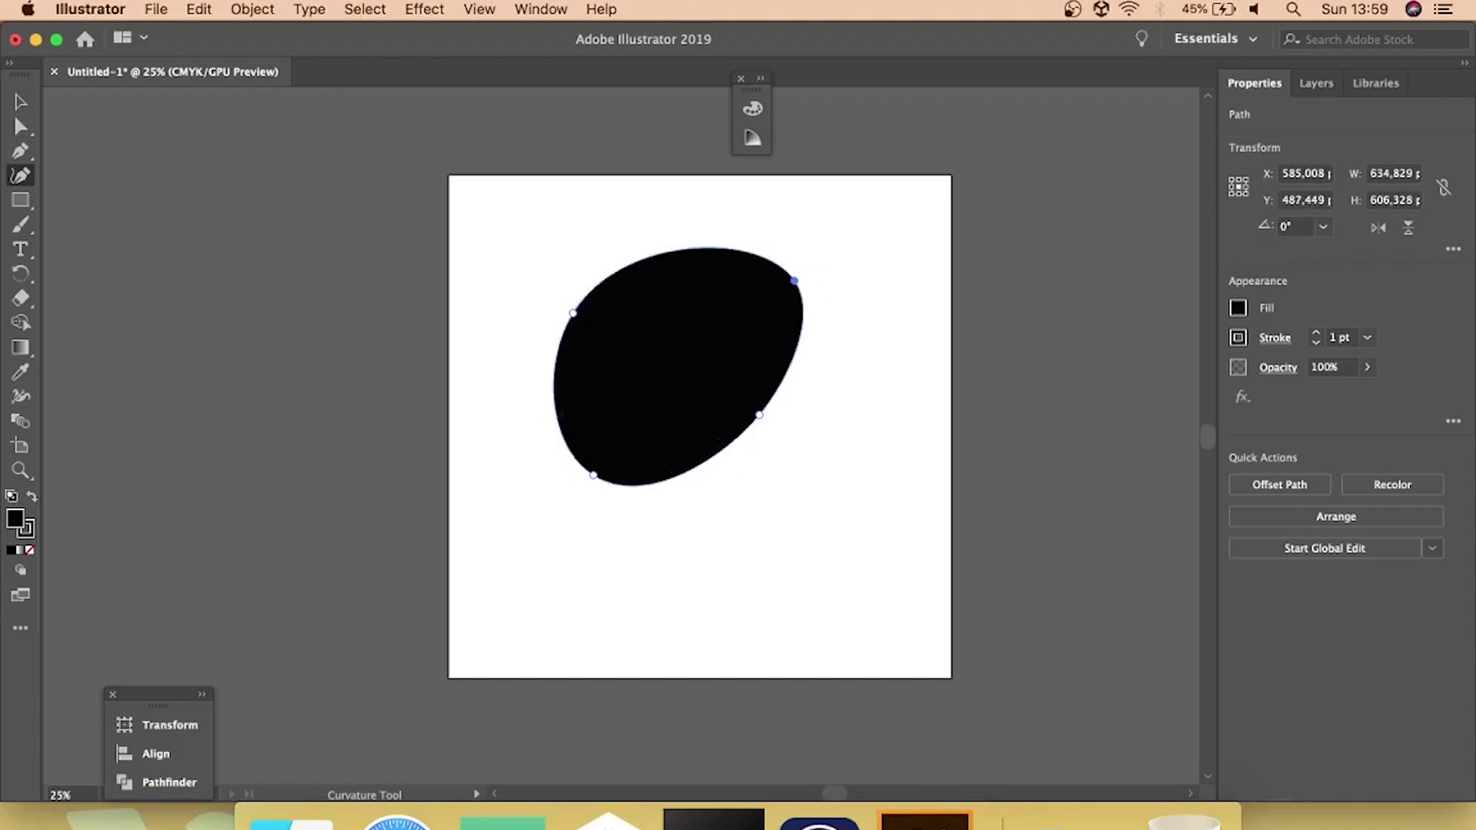
{"action": "left_click_drag", "start_coordinate": [759, 415], "coordinate": [814, 477]}
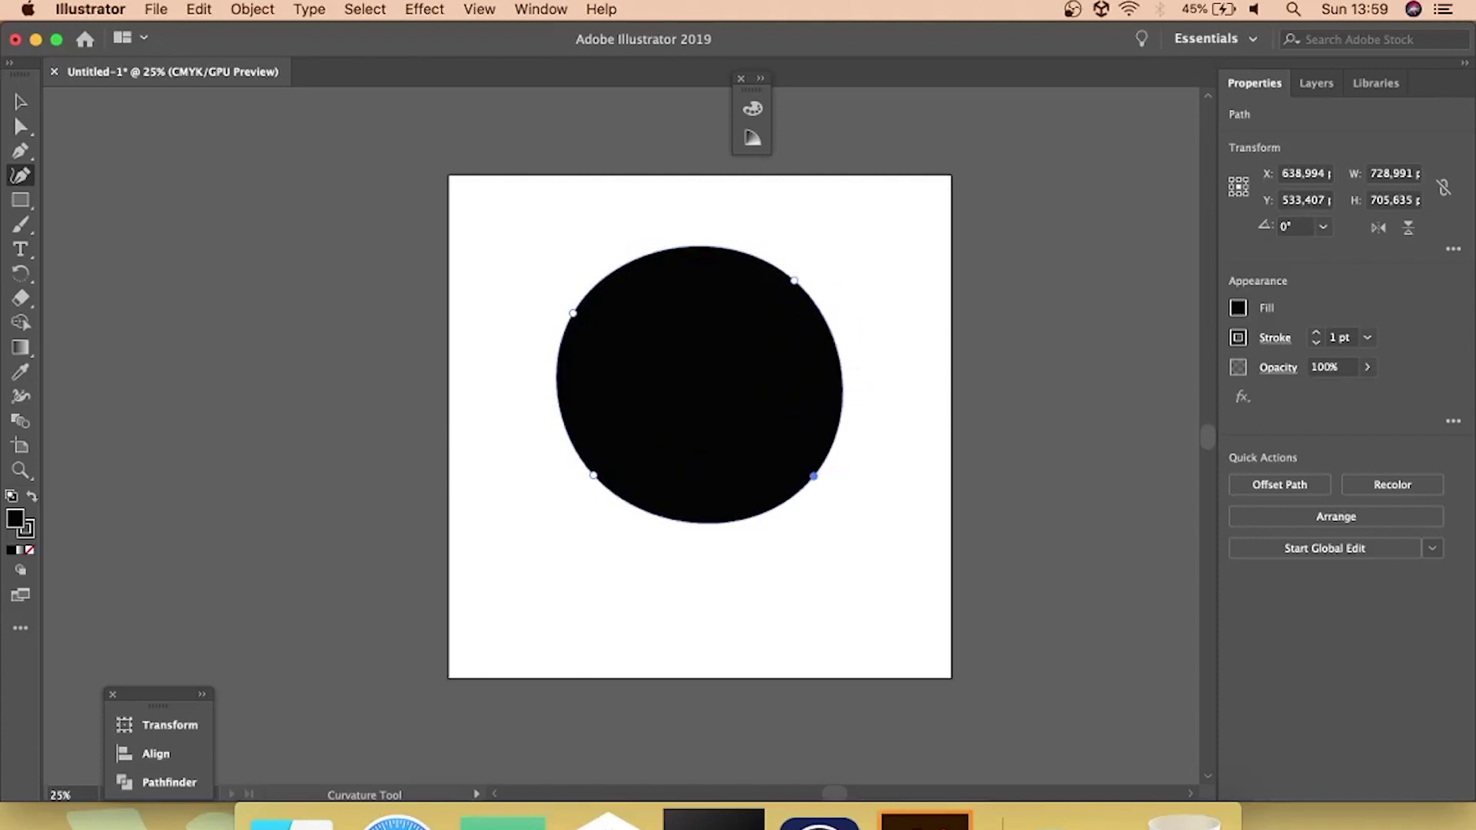
{"action": "left_click_drag", "start_coordinate": [573, 313], "coordinate": [635, 328]}
{"action": "left_click_drag", "start_coordinate": [813, 476], "coordinate": [828, 550]}
{"action": "left_click_drag", "start_coordinate": [593, 475], "coordinate": [620, 531]}
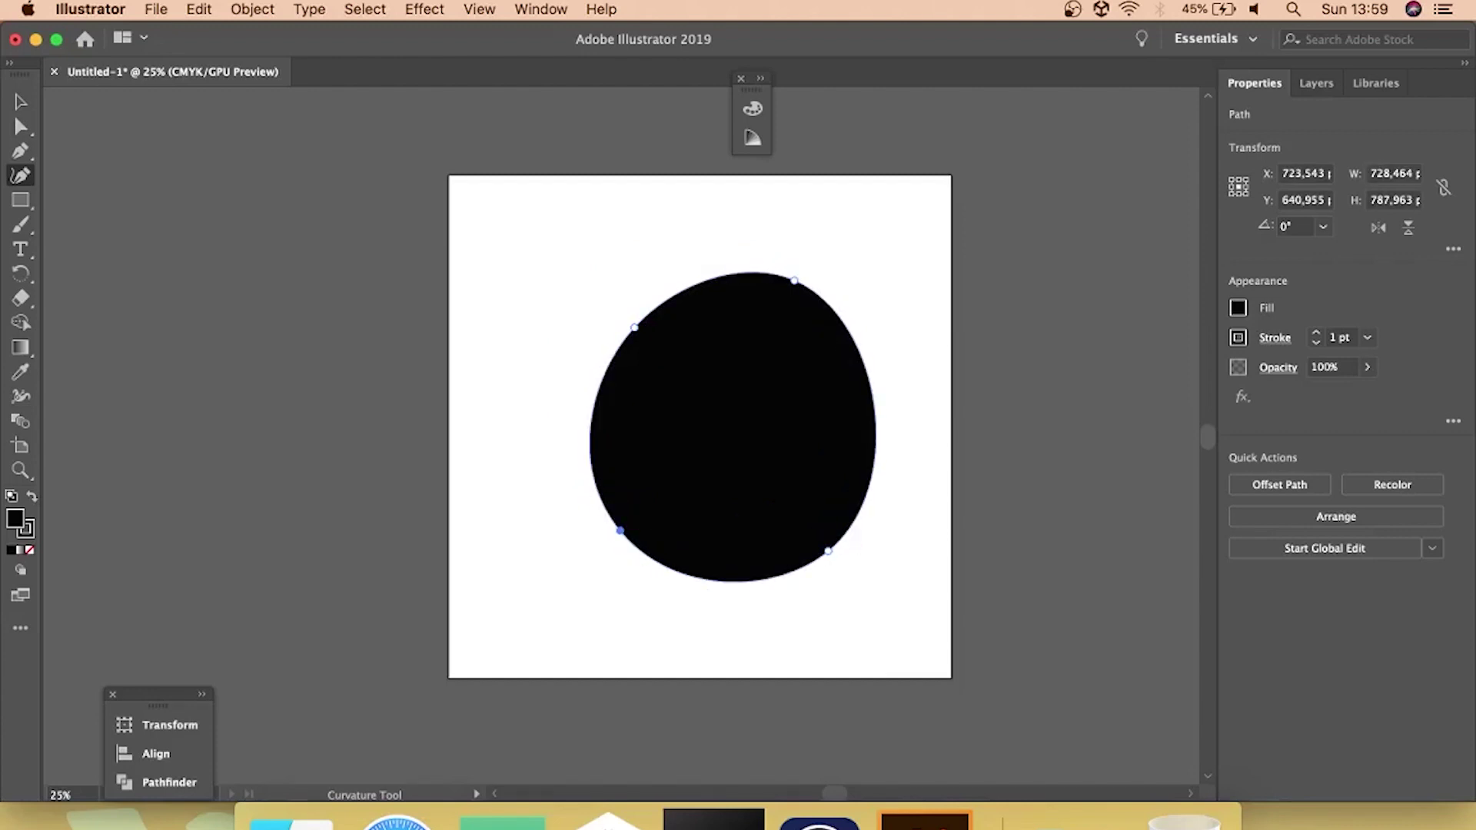
{"action": "left_click_drag", "start_coordinate": [794, 280], "coordinate": [829, 306]}
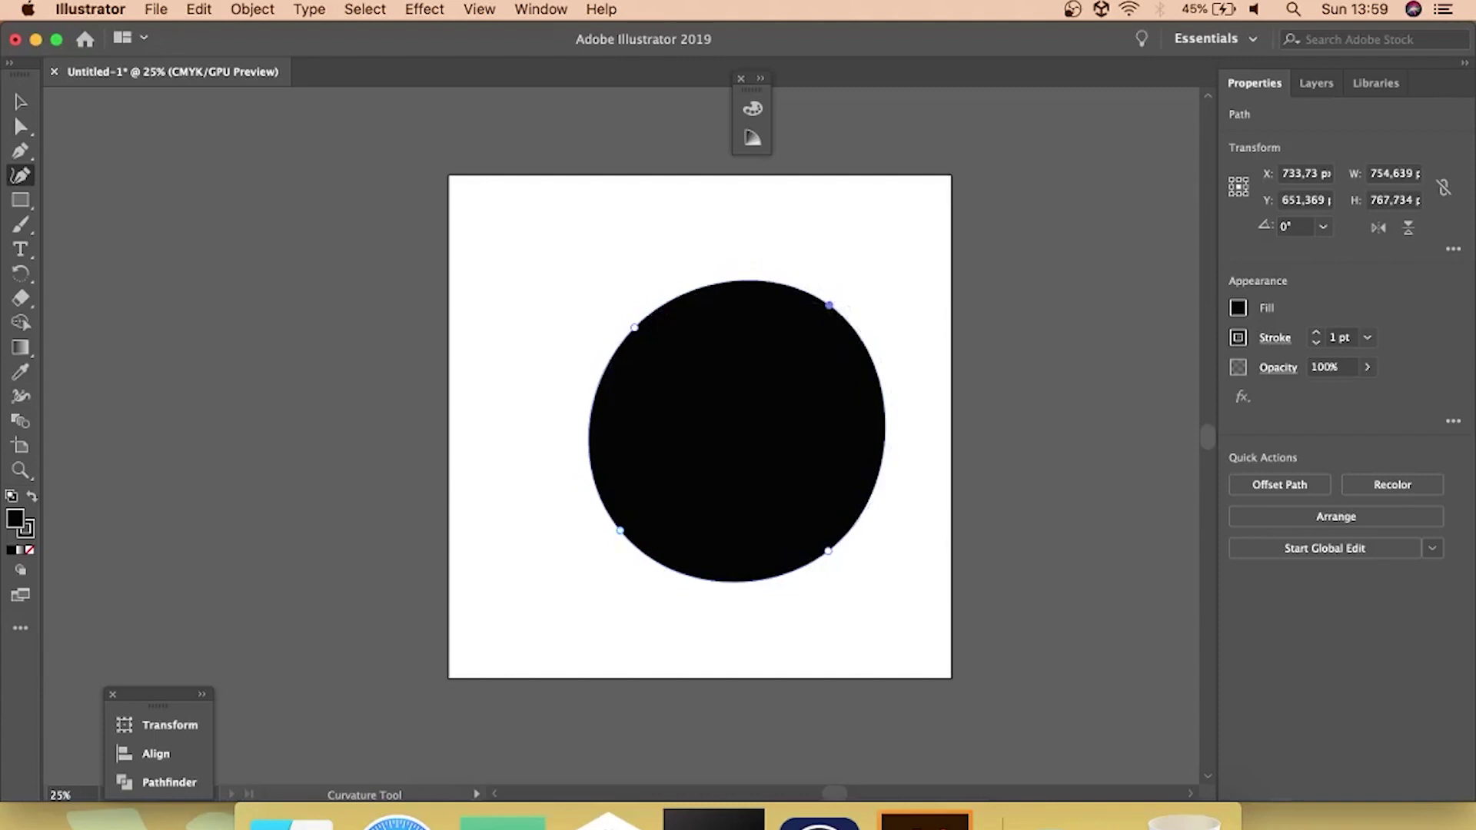
{"action": "left_click_drag", "start_coordinate": [635, 327], "coordinate": [562, 318]}
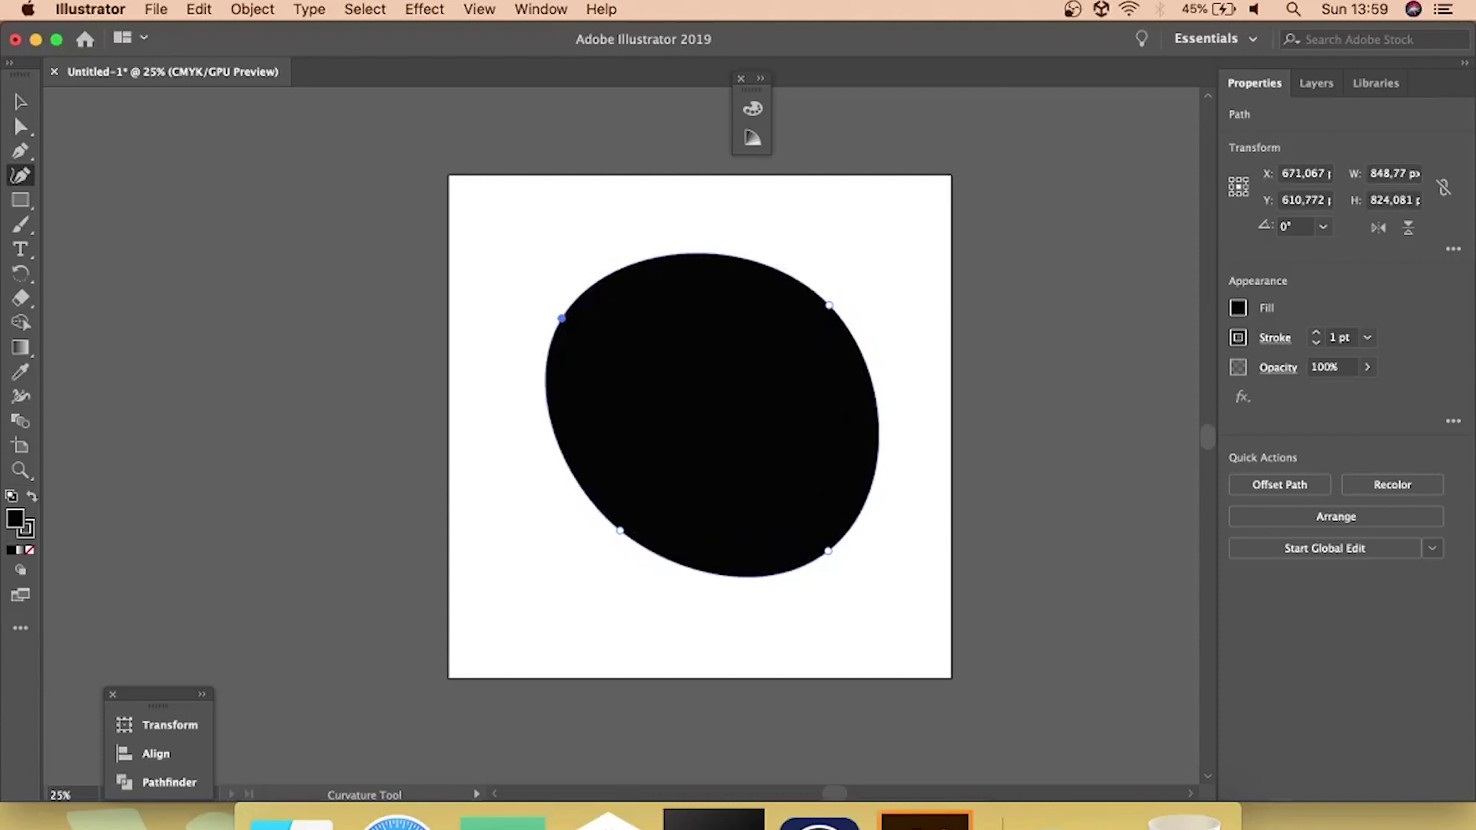
{"action": "left_click_drag", "start_coordinate": [828, 305], "coordinate": [856, 264]}
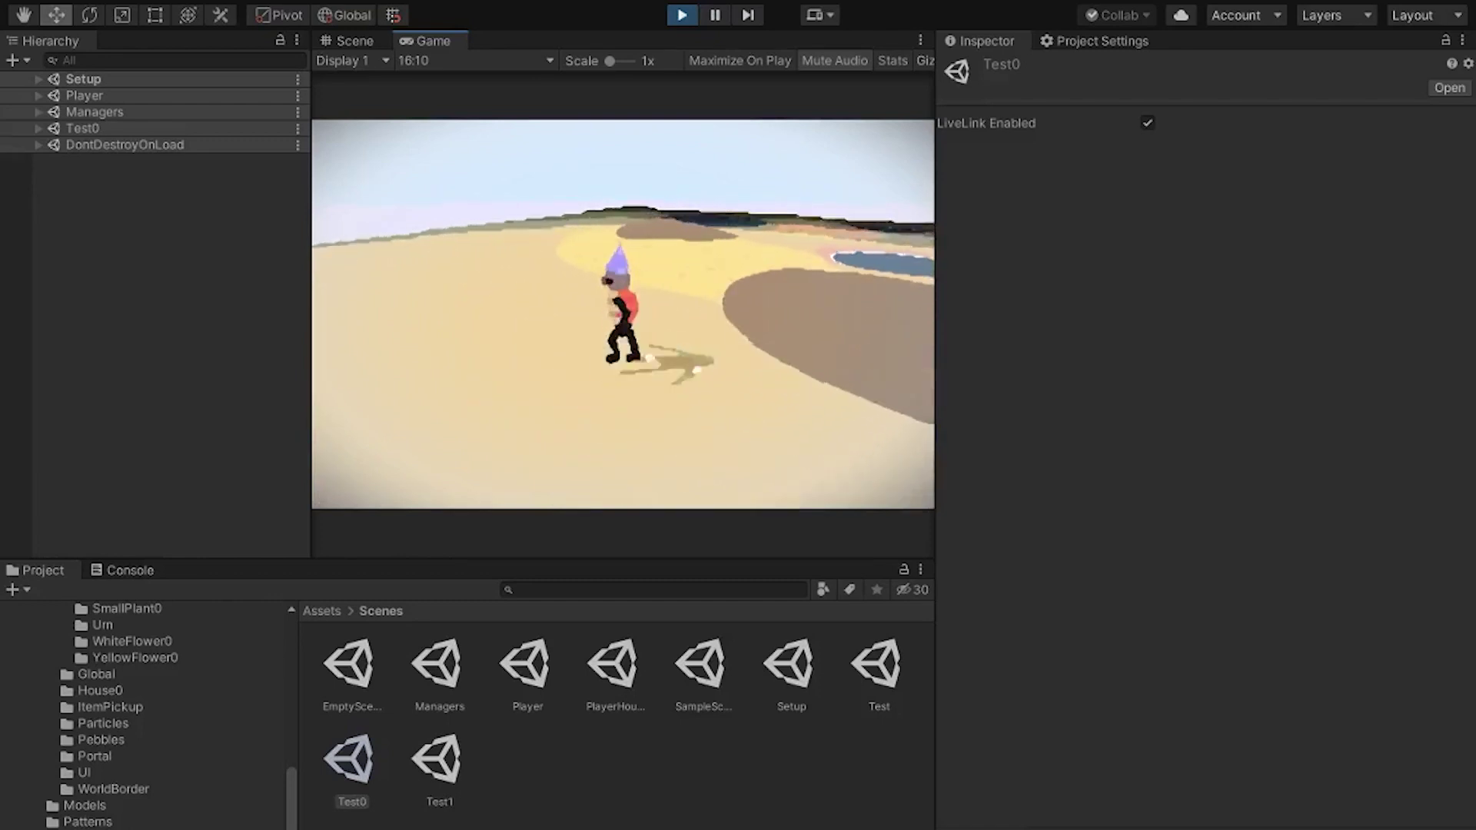
Walk the player character across the sand patches and mounds toward the water pits in play mode.
{"action": "key", "text": "d"}
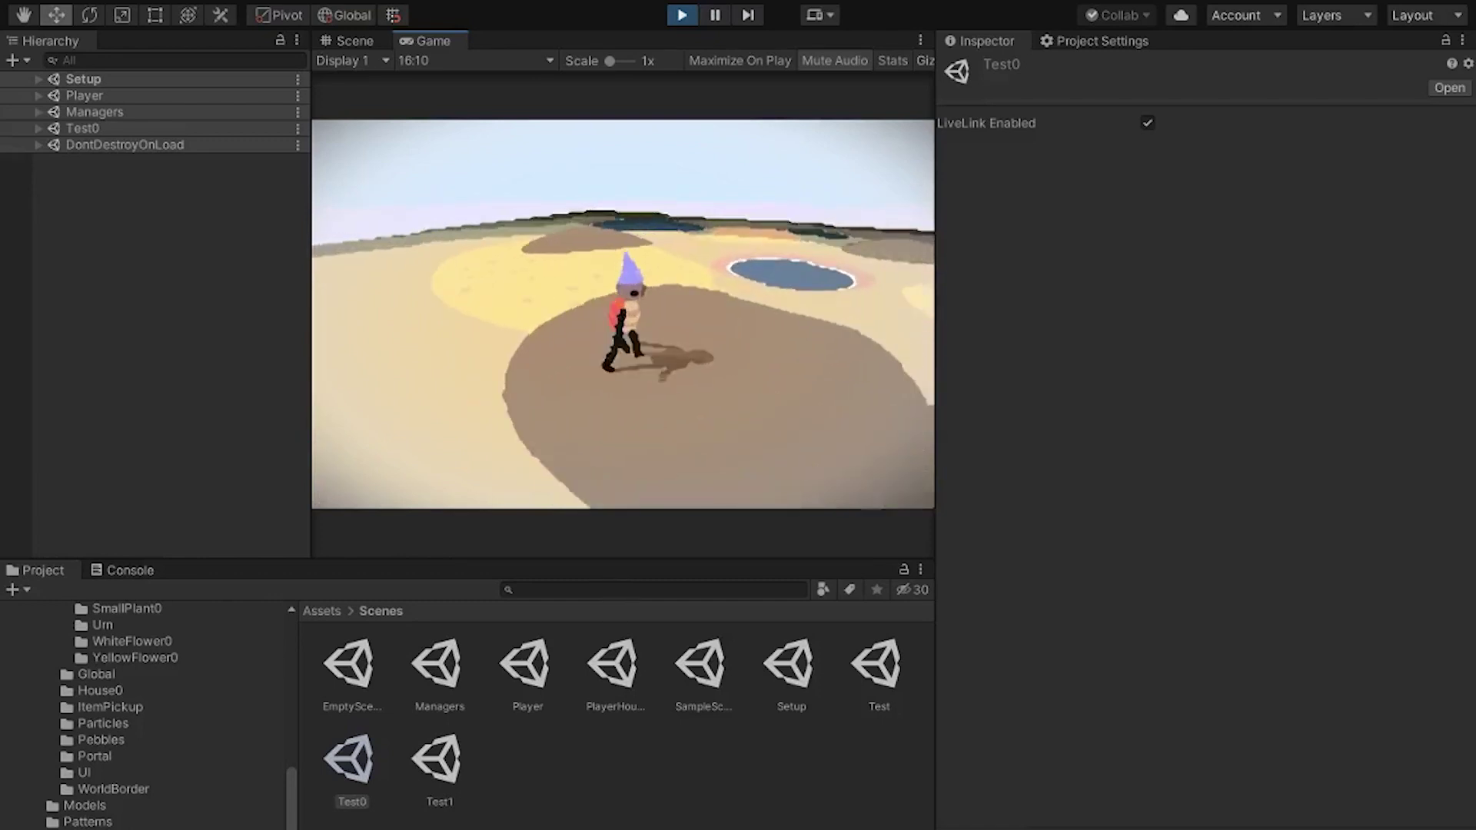
{"action": "key", "text": "s"}
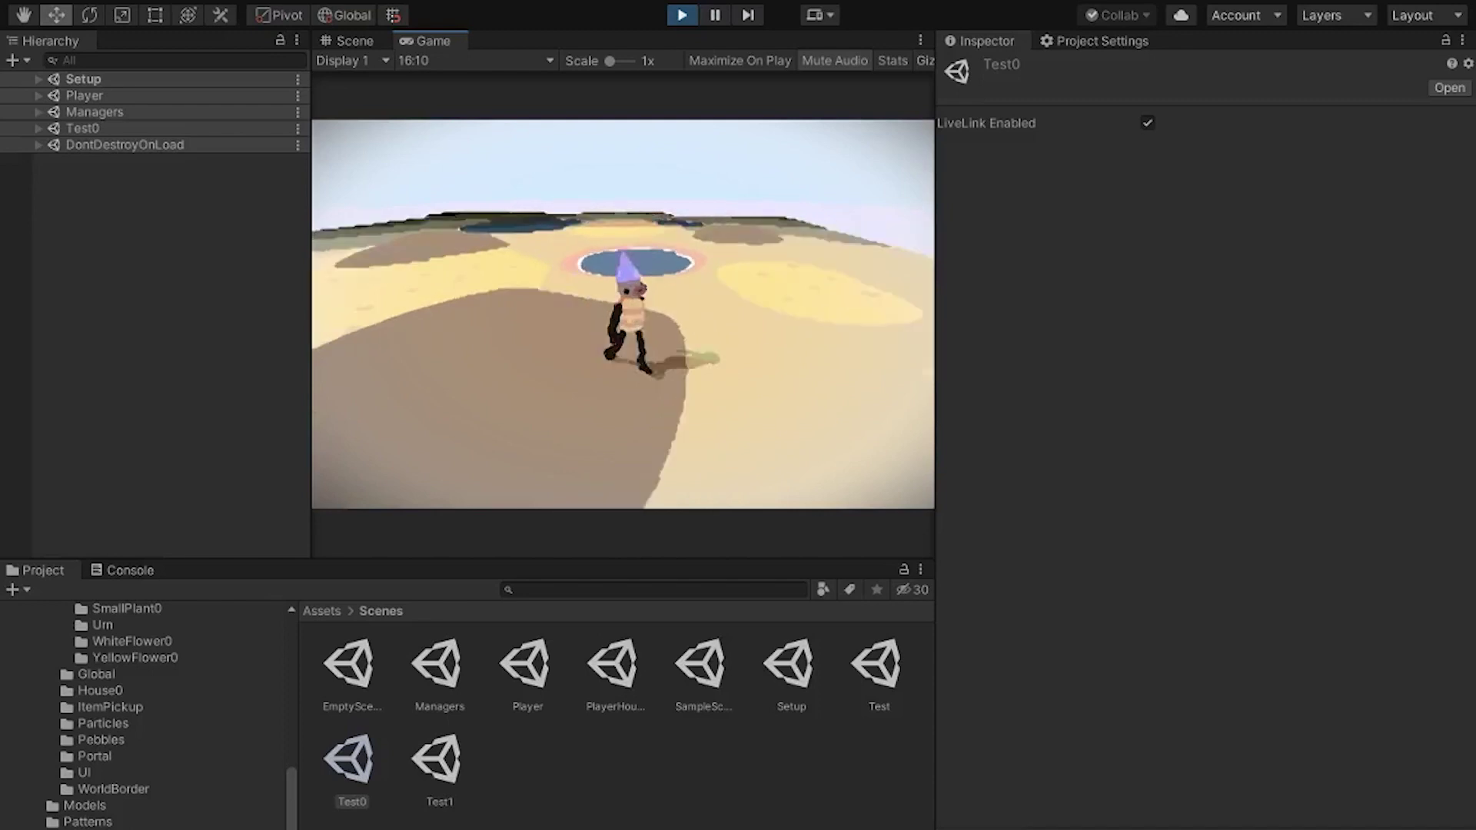
{"action": "key", "text": "d"}
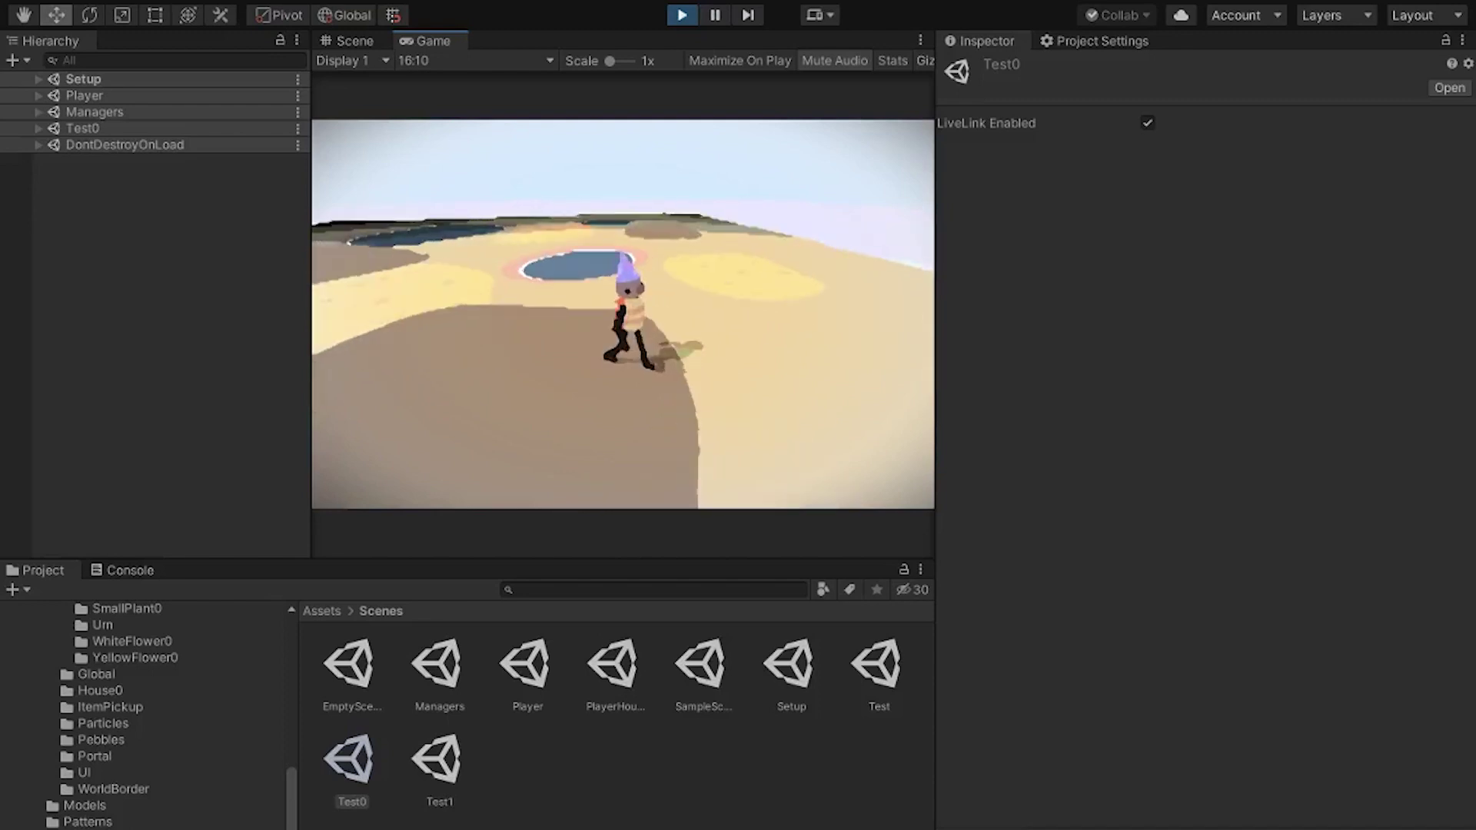
{"action": "key", "text": "a"}
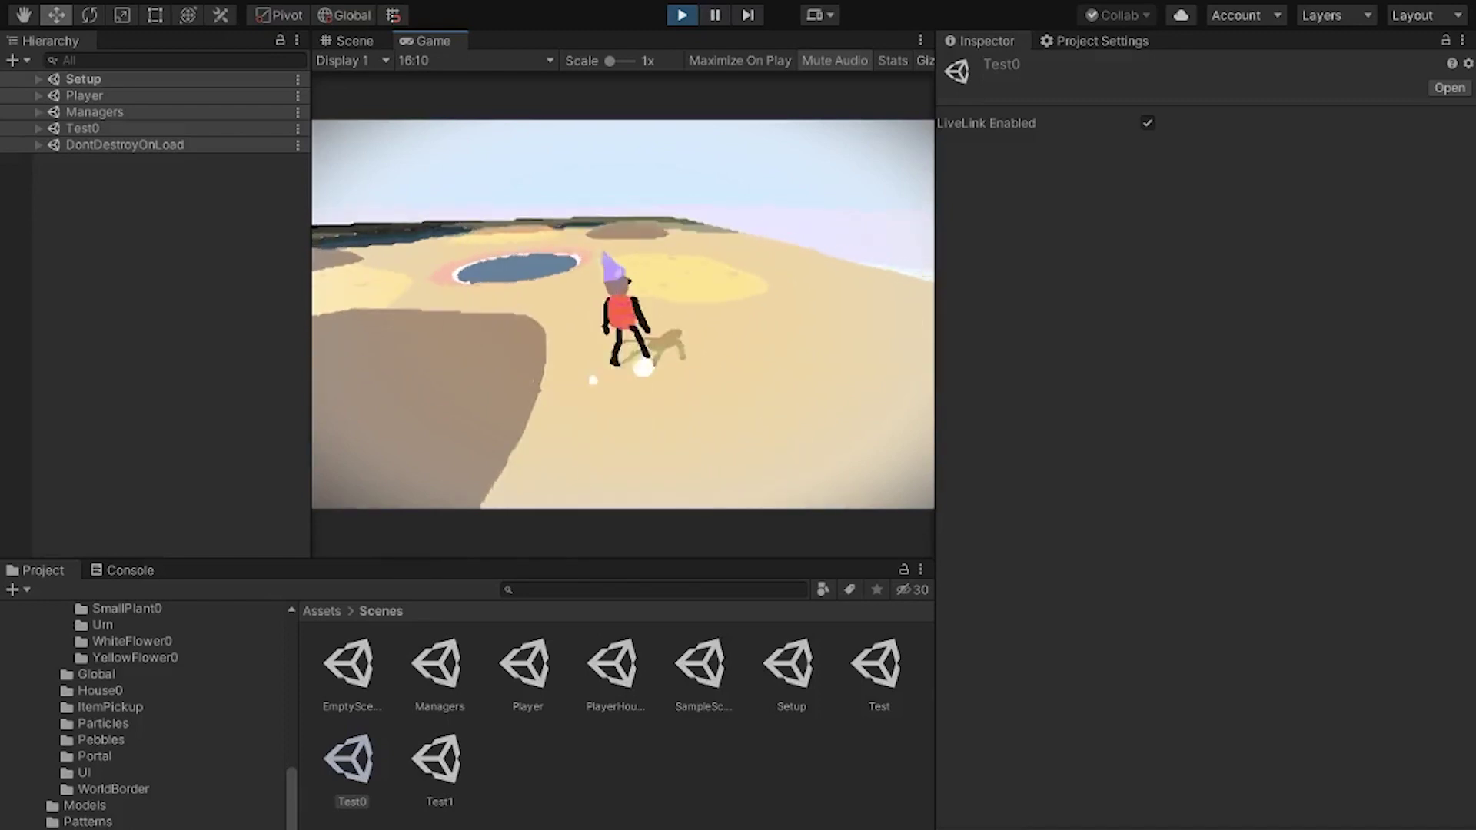
{"action": "key", "text": "w"}
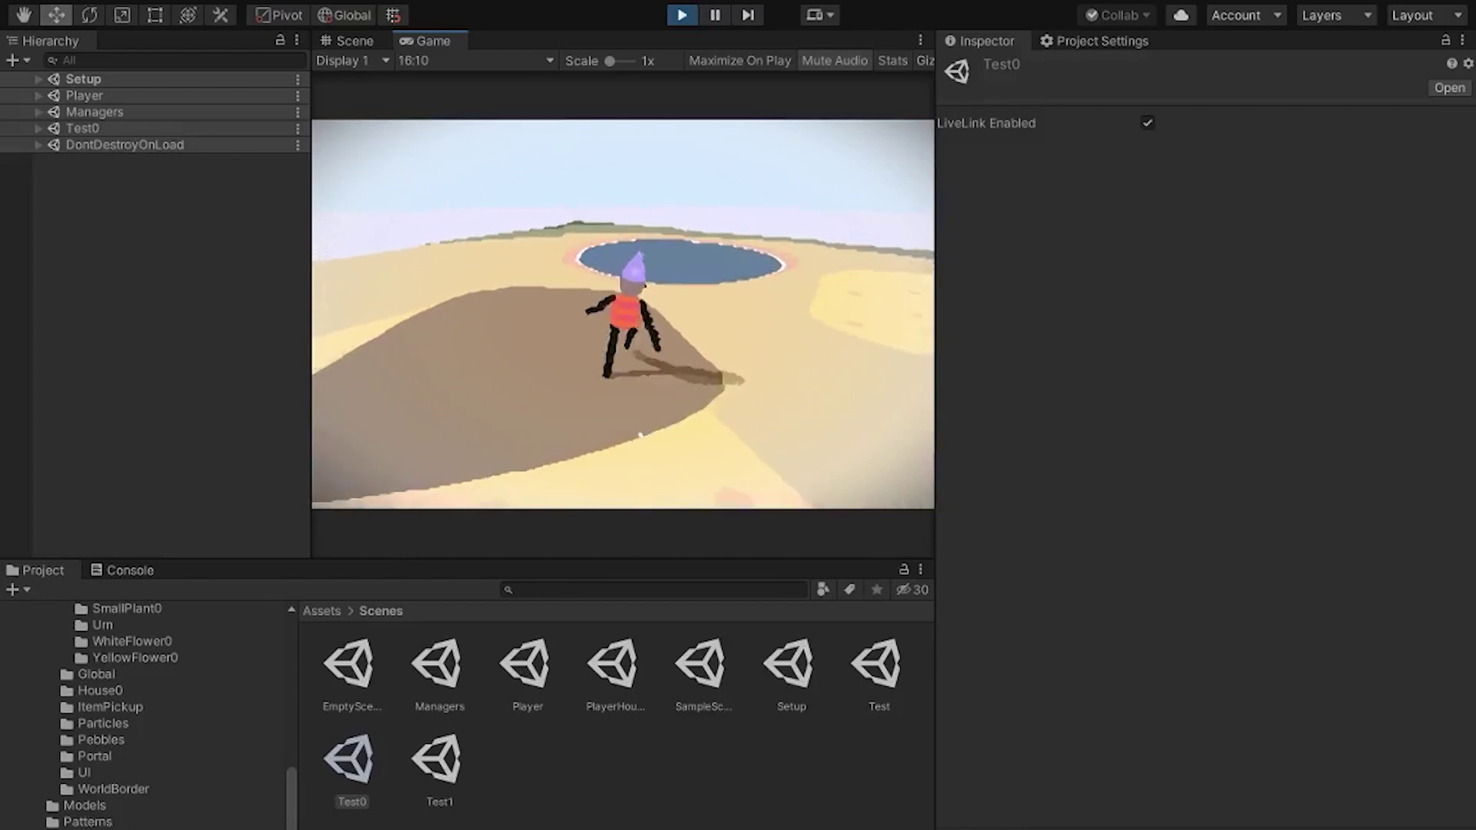
{"action": "key", "text": "d"}
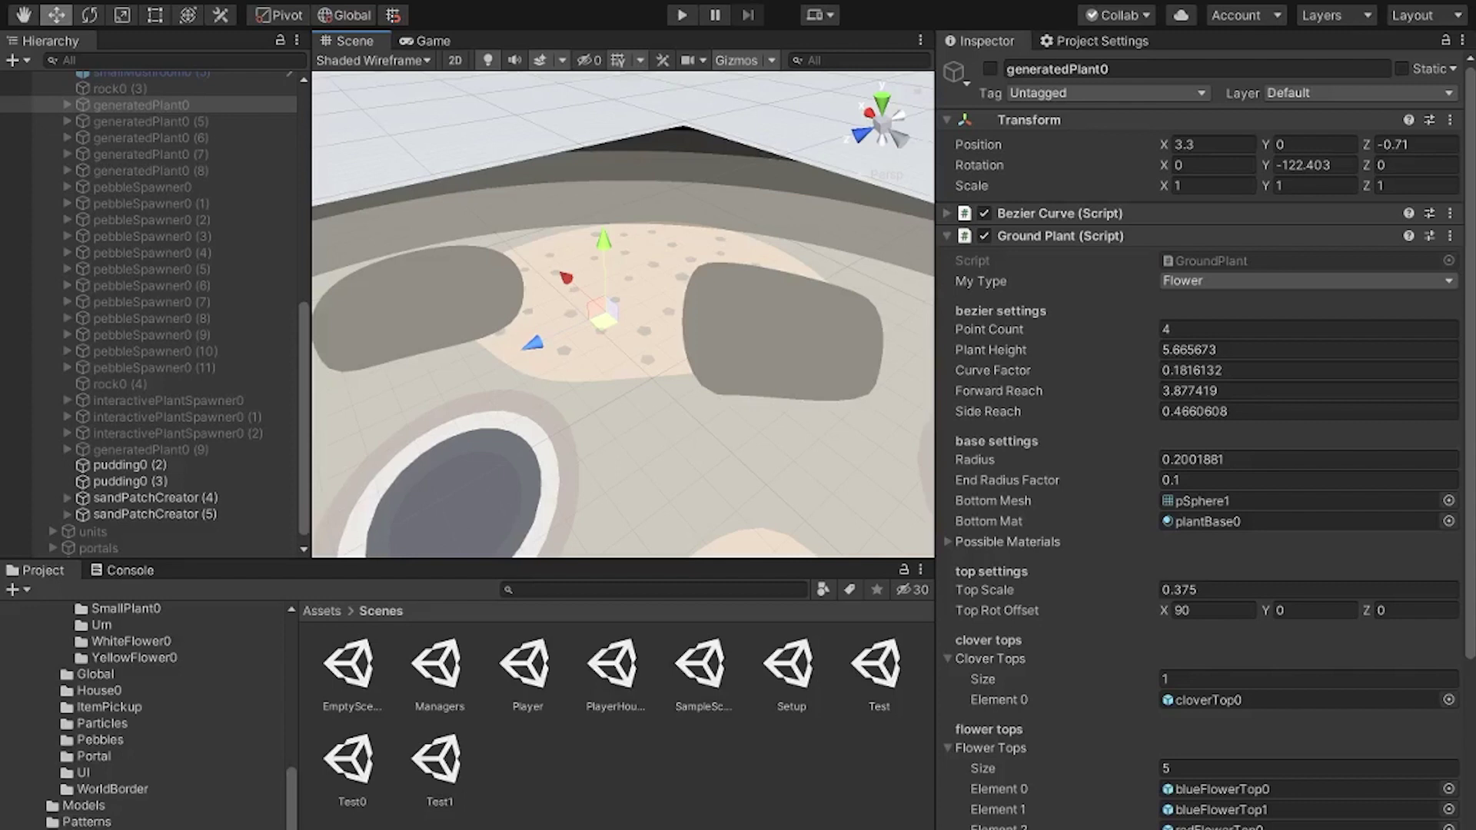
Enable the generatedPlant0 flower and move it to X 1.07, Z 0.77 at the edge of the sand patch.
{"action": "left_click_drag", "start_coordinate": [622, 399], "coordinate": [635, 348], "text": "alt"}
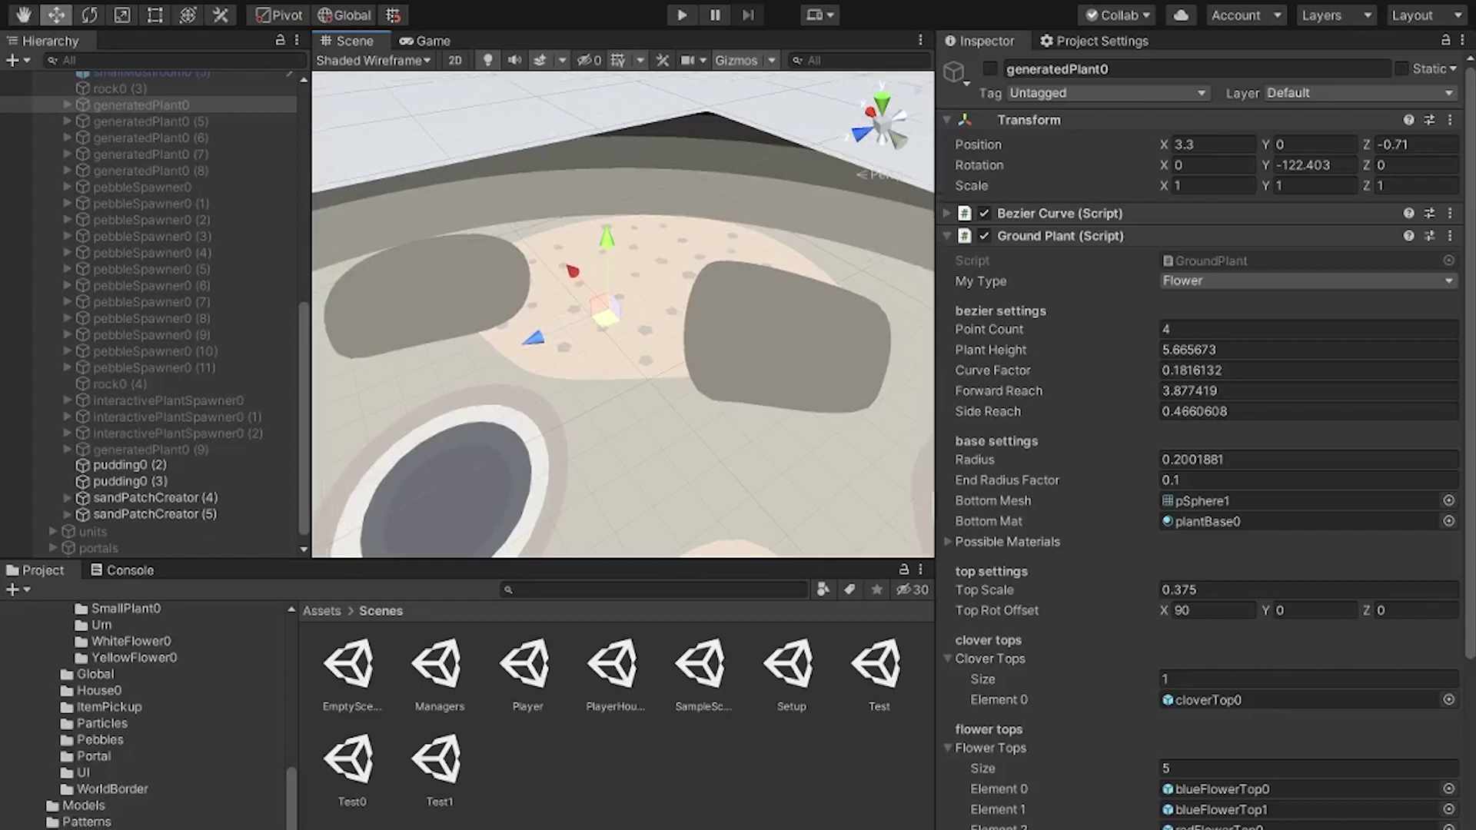
{"action": "left_click", "coordinate": [990, 69]}
{"action": "left_click_drag", "start_coordinate": [615, 322], "coordinate": [667, 299], "text": "alt"}
{"action": "left_click_drag", "start_coordinate": [722, 252], "coordinate": [619, 252], "text": "alt"}
{"action": "left_click_drag", "start_coordinate": [606, 319], "coordinate": [664, 295]}
{"action": "mouse_move", "coordinate": [640, 359]}
{"action": "left_mouse_down"}
{"action": "mouse_move", "coordinate": [667, 434]}
{"action": "mouse_move", "coordinate": [660, 358]}
{"action": "left_mouse_up"}
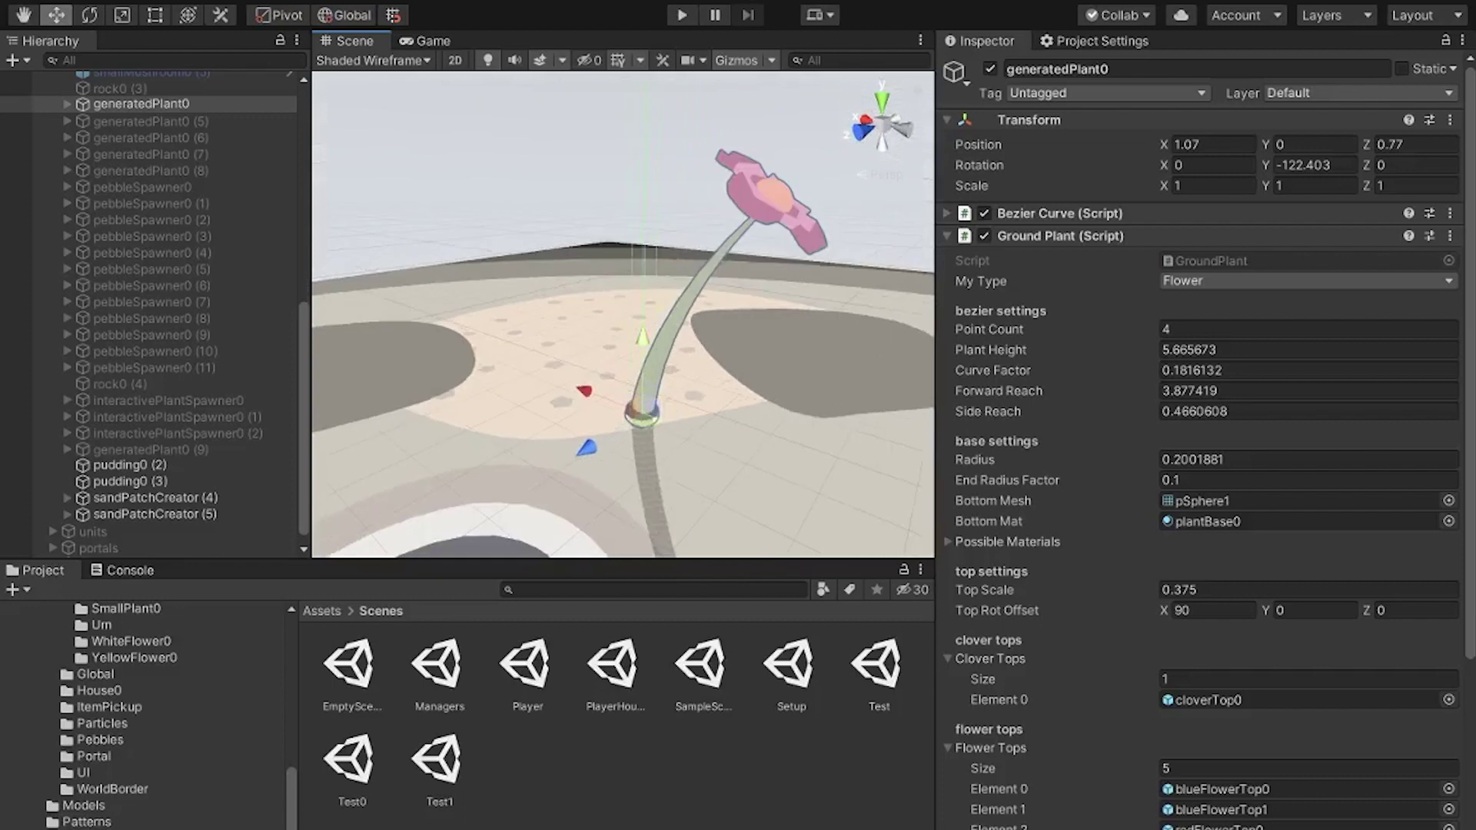
Move the pink flower plant onto the sand patch at X 2.87, Z -1.74.
{"action": "left_click_drag", "start_coordinate": [659, 359], "coordinate": [626, 382], "text": "alt"}
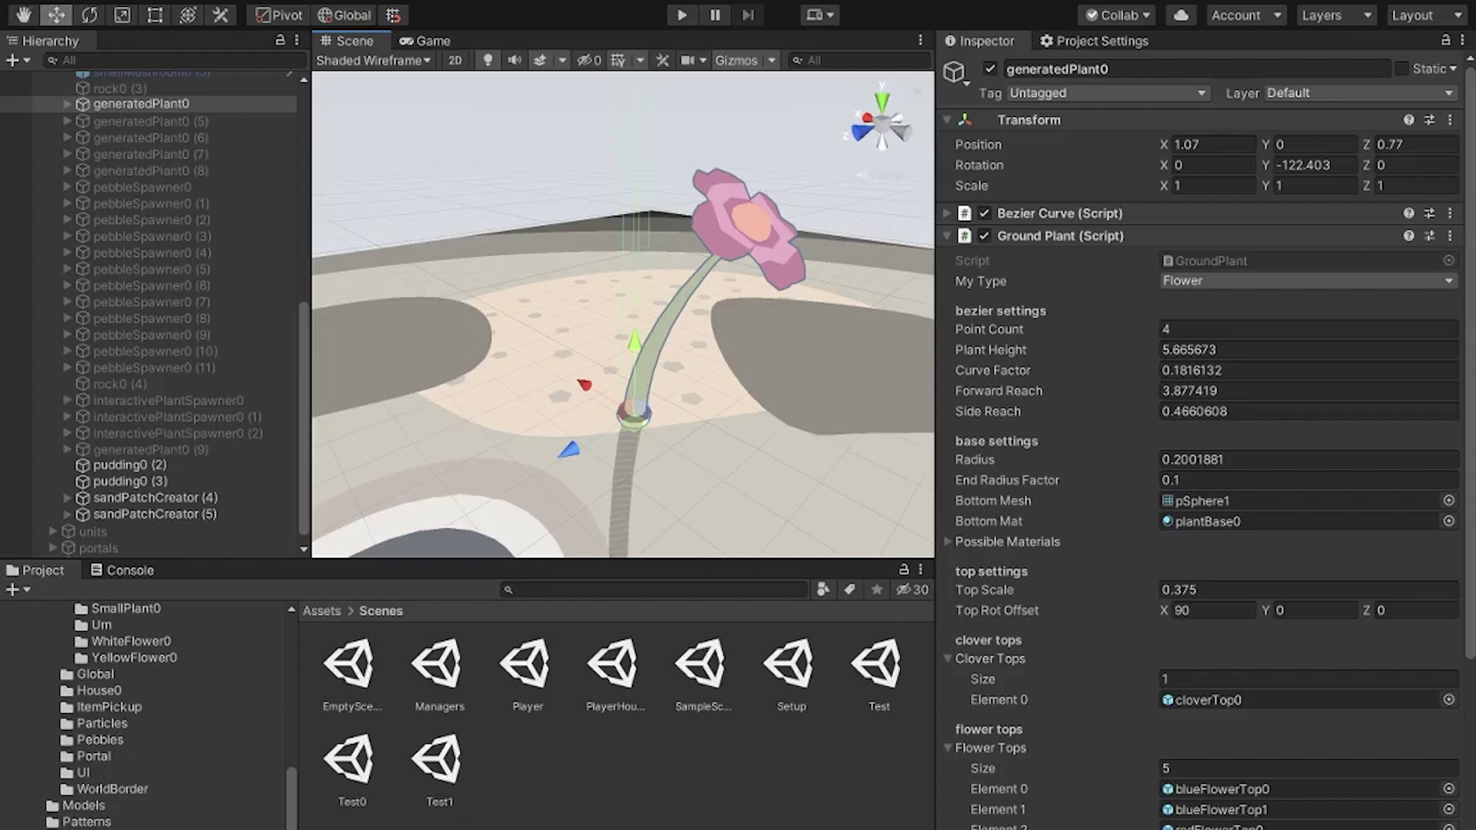
{"action": "left_click_drag", "start_coordinate": [641, 373], "coordinate": [489, 406], "text": "alt"}
{"action": "left_click_drag", "start_coordinate": [385, 129], "coordinate": [335, 152], "text": "alt"}
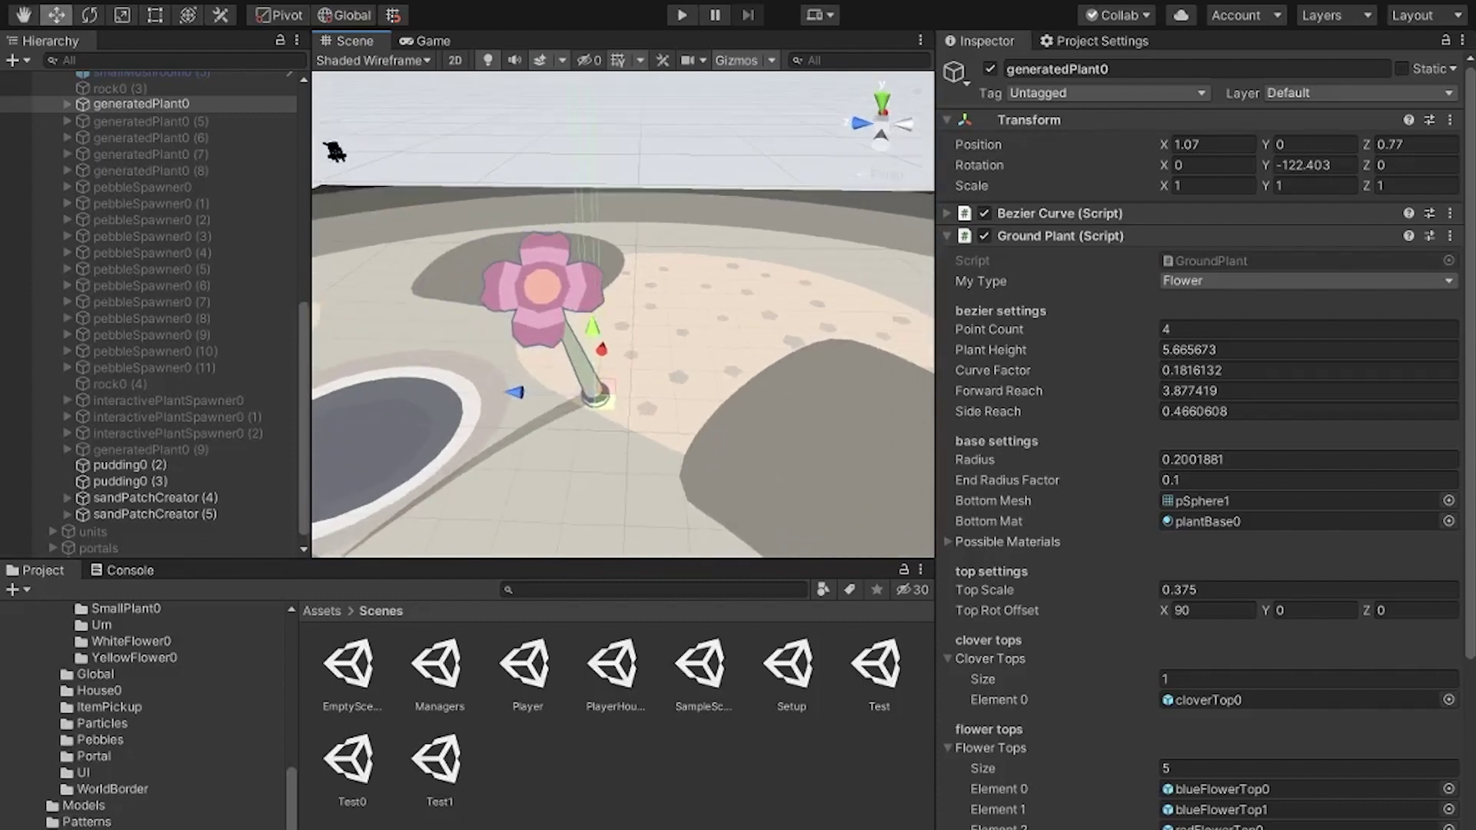
{"action": "left_click_drag", "start_coordinate": [604, 396], "coordinate": [711, 355]}
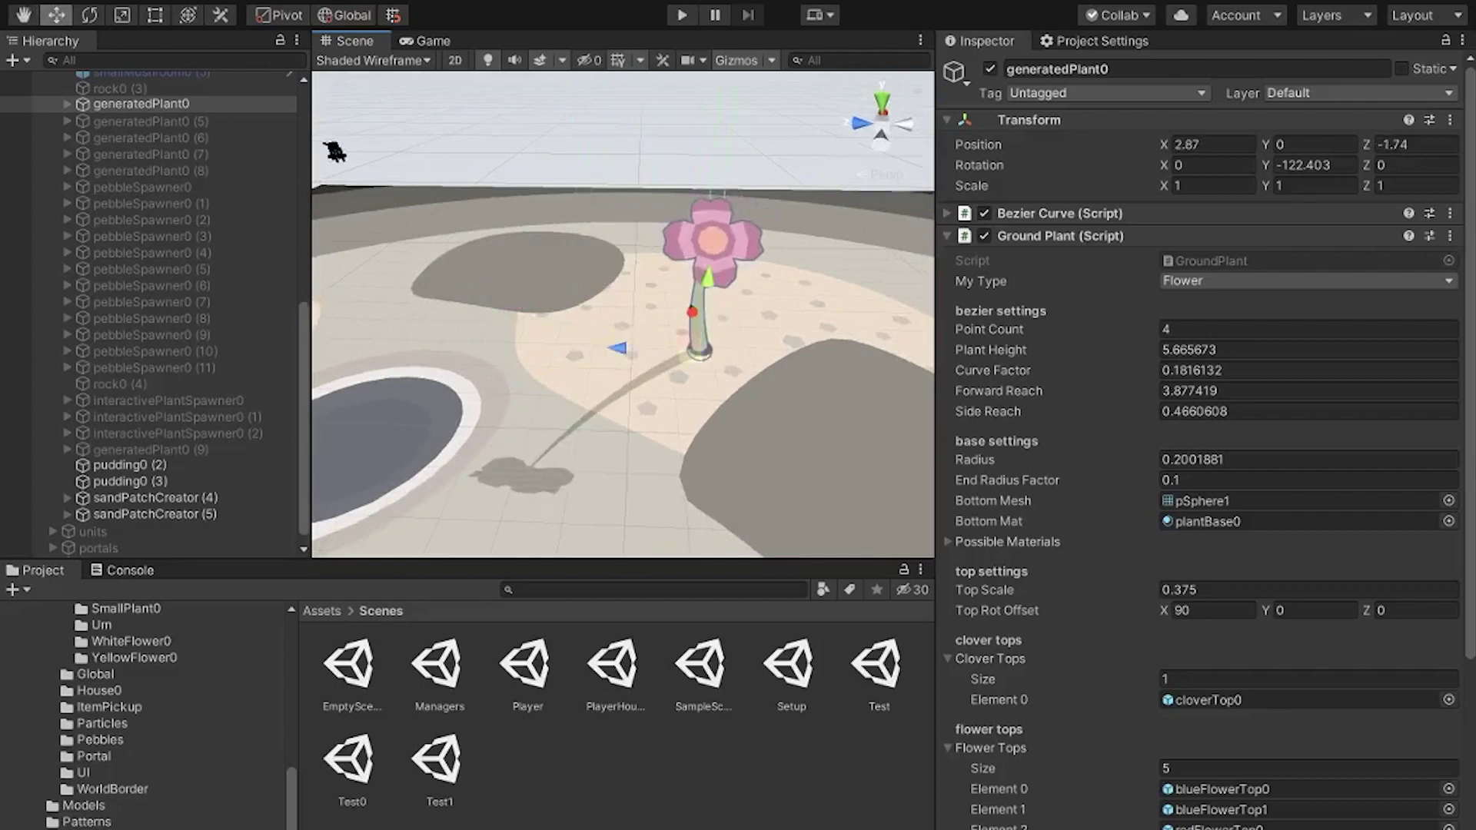
{"action": "left_click_drag", "start_coordinate": [334, 152], "coordinate": [546, 125], "text": "alt"}
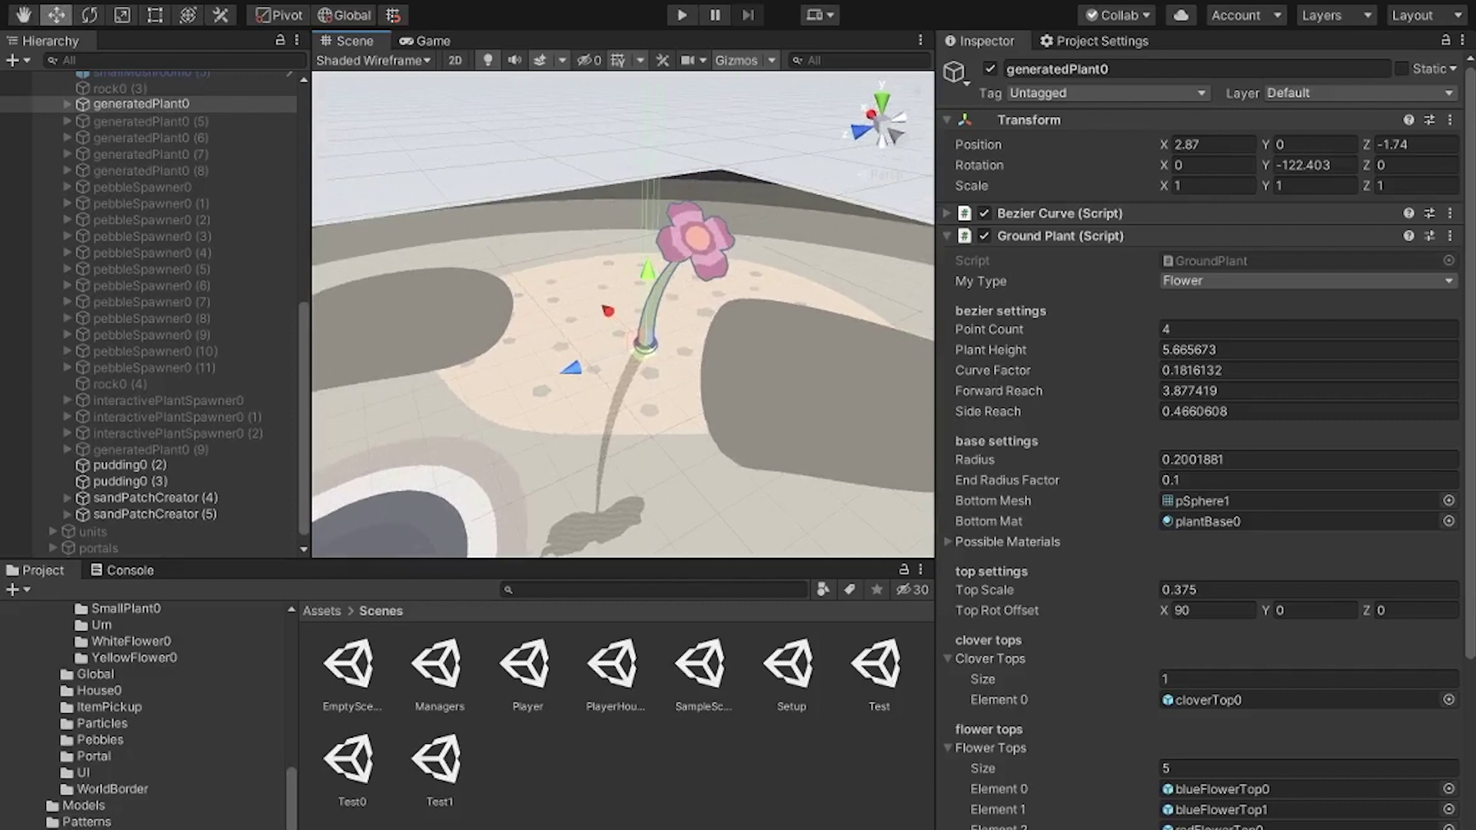
Randomize the flower plant's shape and flower top repeatedly with its Ground Plant script.
{"action": "scroll", "coordinate": [1199, 438], "scroll_direction": "down", "scroll_amount": 5}
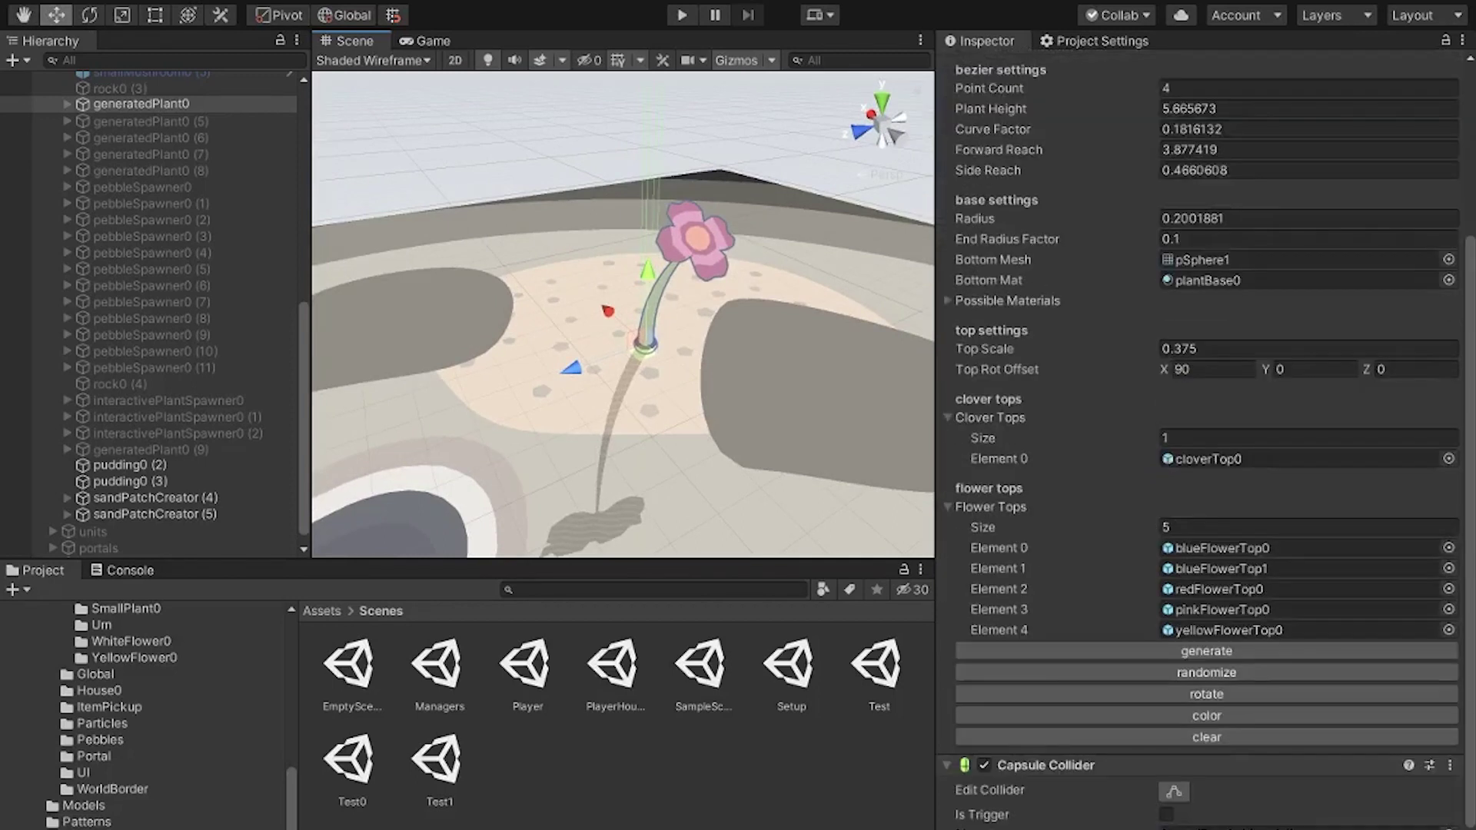
{"action": "left_click_drag", "start_coordinate": [538, 254], "coordinate": [569, 244], "text": "alt"}
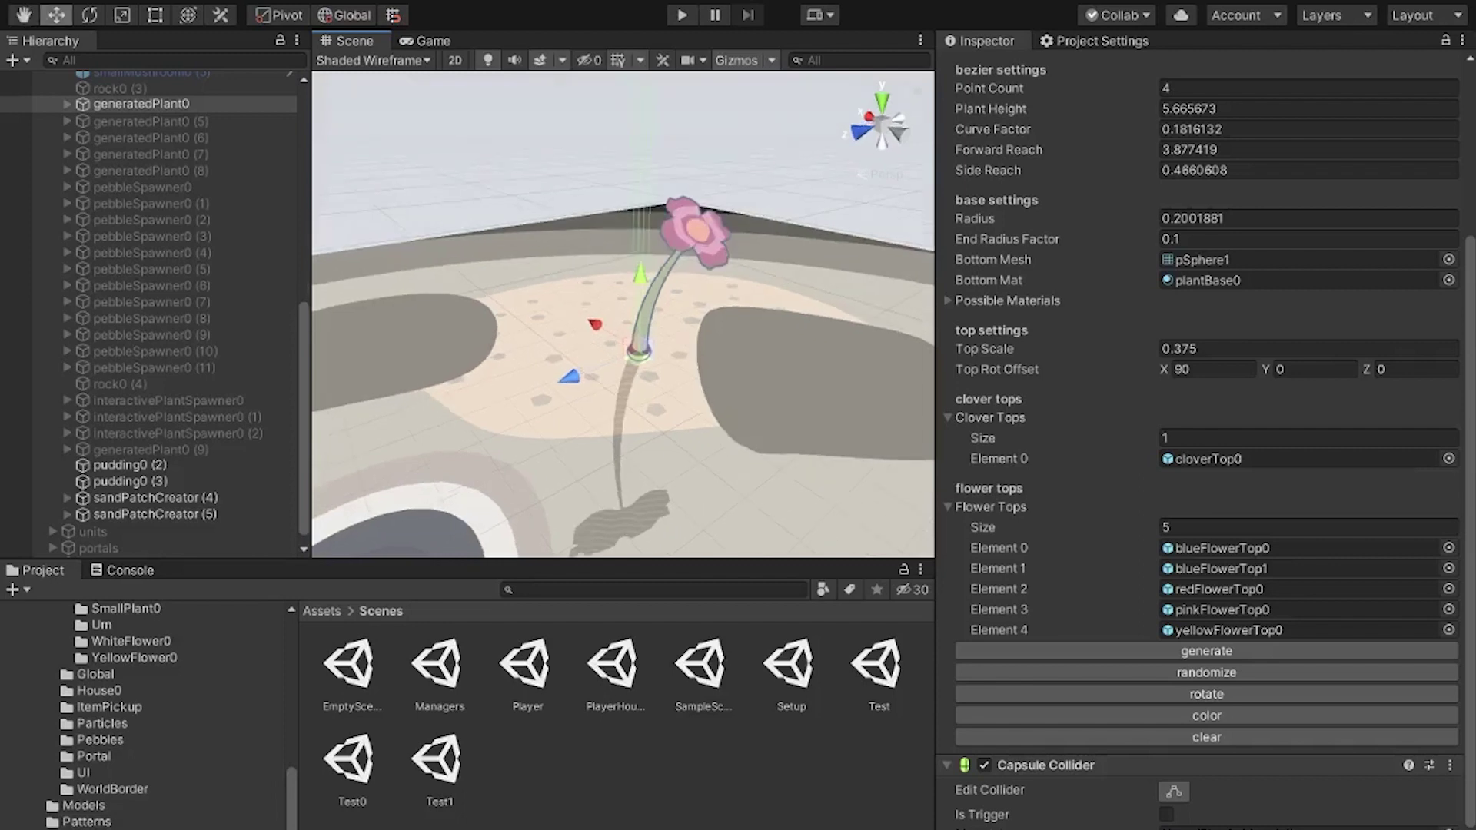
{"action": "left_click", "coordinate": [1206, 672]}
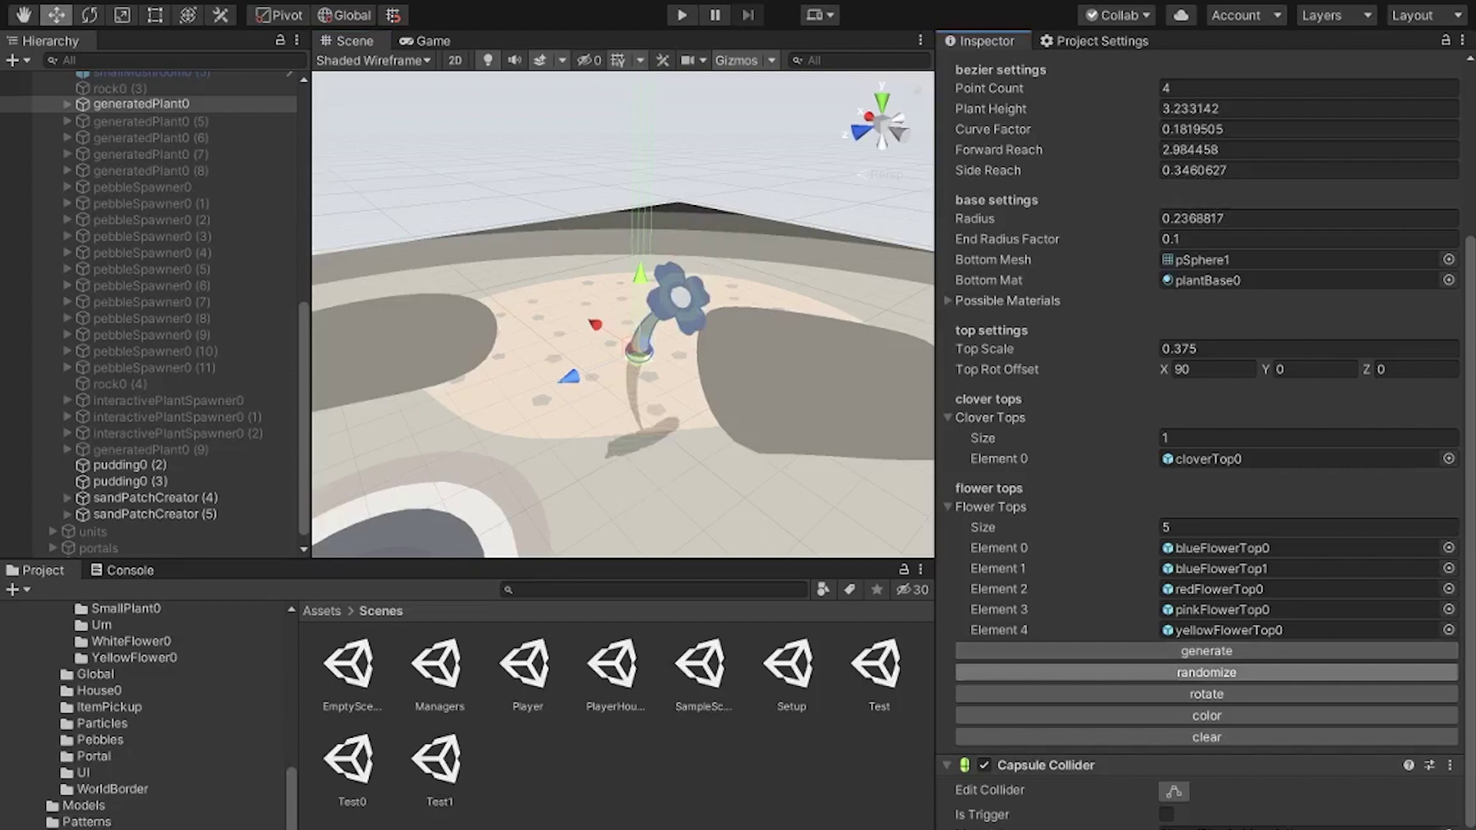
{"action": "left_click", "coordinate": [1207, 673]}
{"action": "left_click", "coordinate": [1206, 673]}
{"action": "left_click", "coordinate": [1206, 672]}
{"action": "left_click", "coordinate": [1206, 673]}
{"action": "left_click", "coordinate": [1207, 673]}
{"action": "left_click", "coordinate": [1206, 673]}
{"action": "left_click", "coordinate": [1206, 673]}
{"action": "left_click", "coordinate": [1206, 673]}
Give the flower plant a new generated rotation several times.
{"action": "left_click", "coordinate": [1206, 694]}
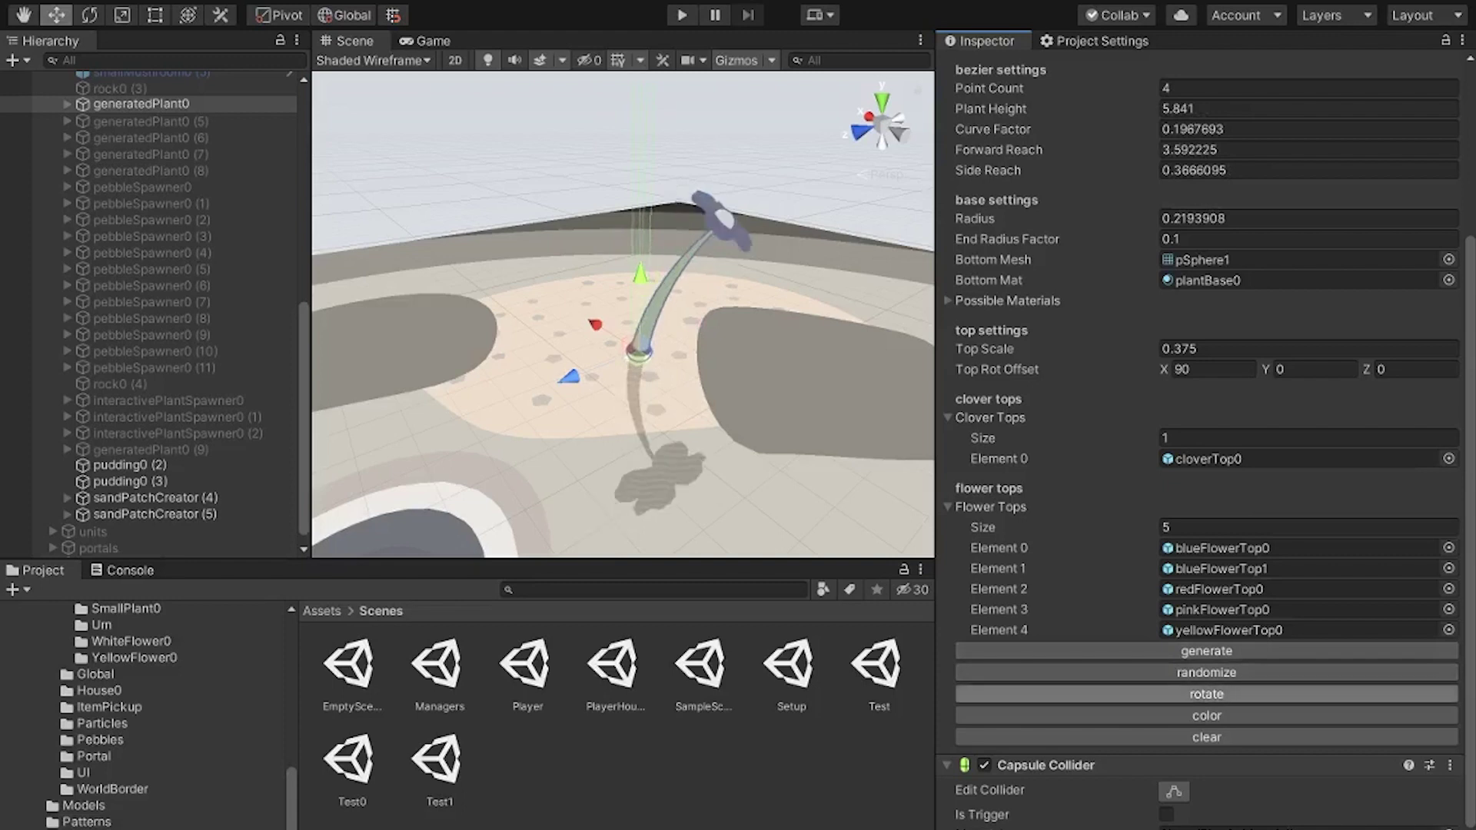
{"action": "left_click", "coordinate": [1206, 694]}
{"action": "left_click", "coordinate": [1206, 695]}
{"action": "left_click", "coordinate": [1207, 694]}
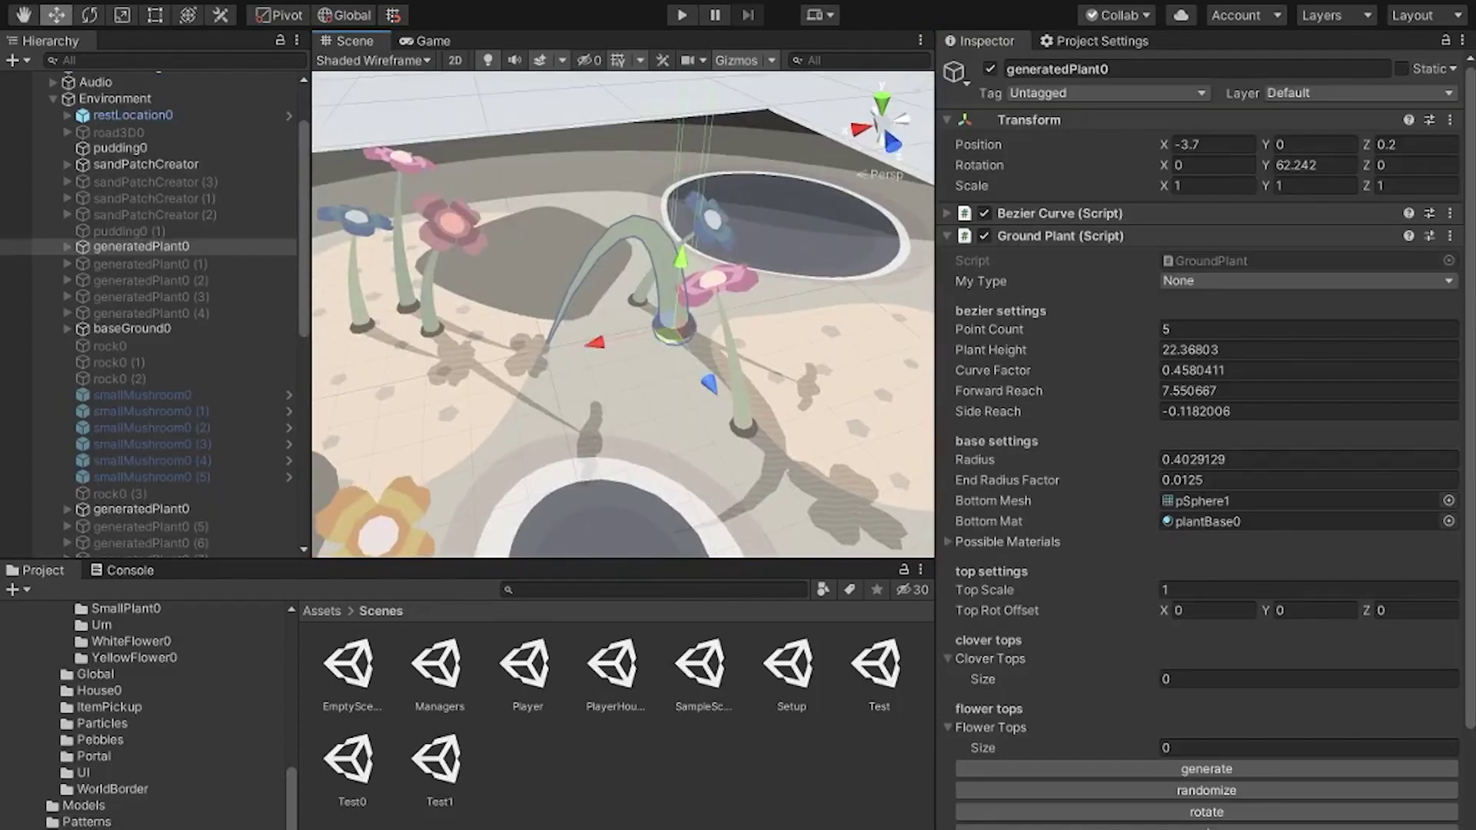
Move the large curved generatedPlant0 stalk between the sand patches to X -2.79, Z 1.01.
{"action": "left_click_drag", "start_coordinate": [554, 384], "coordinate": [768, 296], "text": "alt"}
{"action": "mouse_move", "coordinate": [665, 336]}
{"action": "left_mouse_down"}
{"action": "mouse_move", "coordinate": [635, 338]}
{"action": "mouse_move", "coordinate": [659, 348]}
{"action": "left_mouse_up"}
{"action": "left_click_drag", "start_coordinate": [658, 348], "coordinate": [677, 308], "text": "alt"}
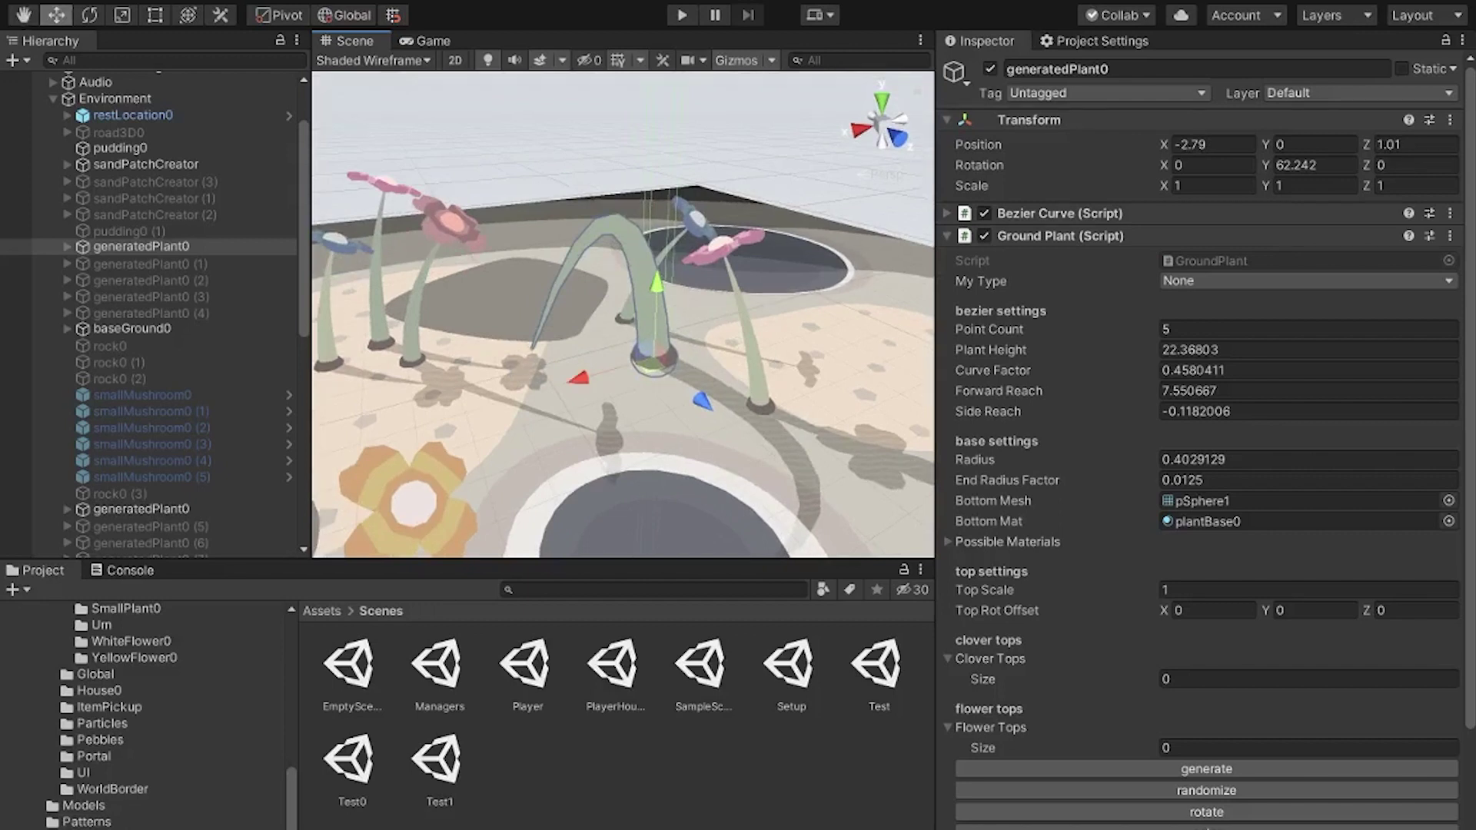
Randomize the large curved generatedPlant0 stalk repeatedly until it has a plant height of 24.39694.
{"action": "key", "text": "alt"}
{"action": "left_click", "coordinate": [600, 146]}
{"action": "left_click", "coordinate": [648, 280]}
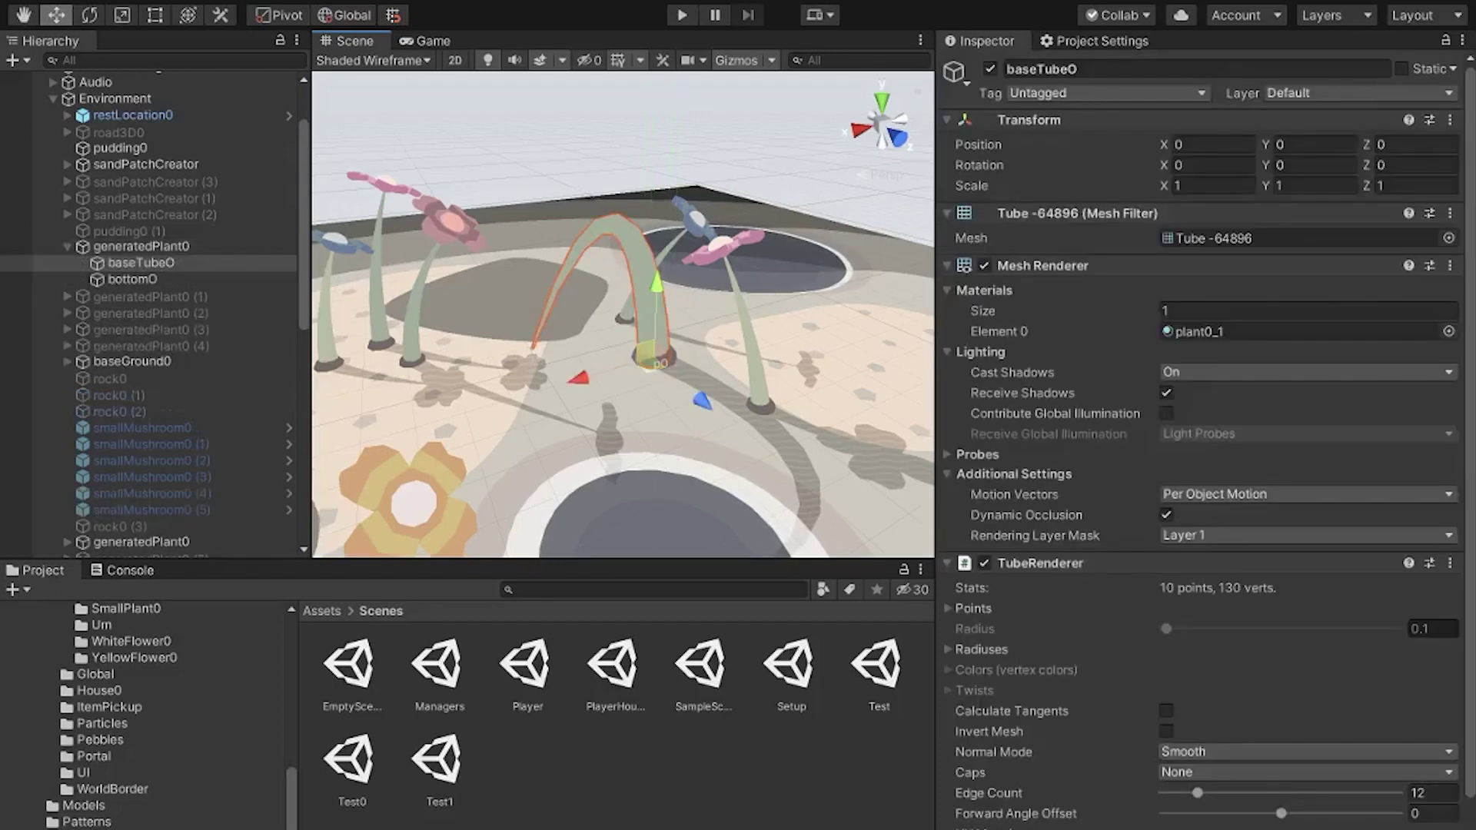
{"action": "left_click", "coordinate": [146, 247]}
{"action": "left_click_drag", "start_coordinate": [622, 308], "coordinate": [611, 329], "text": "alt"}
{"action": "left_click", "coordinate": [1207, 790]}
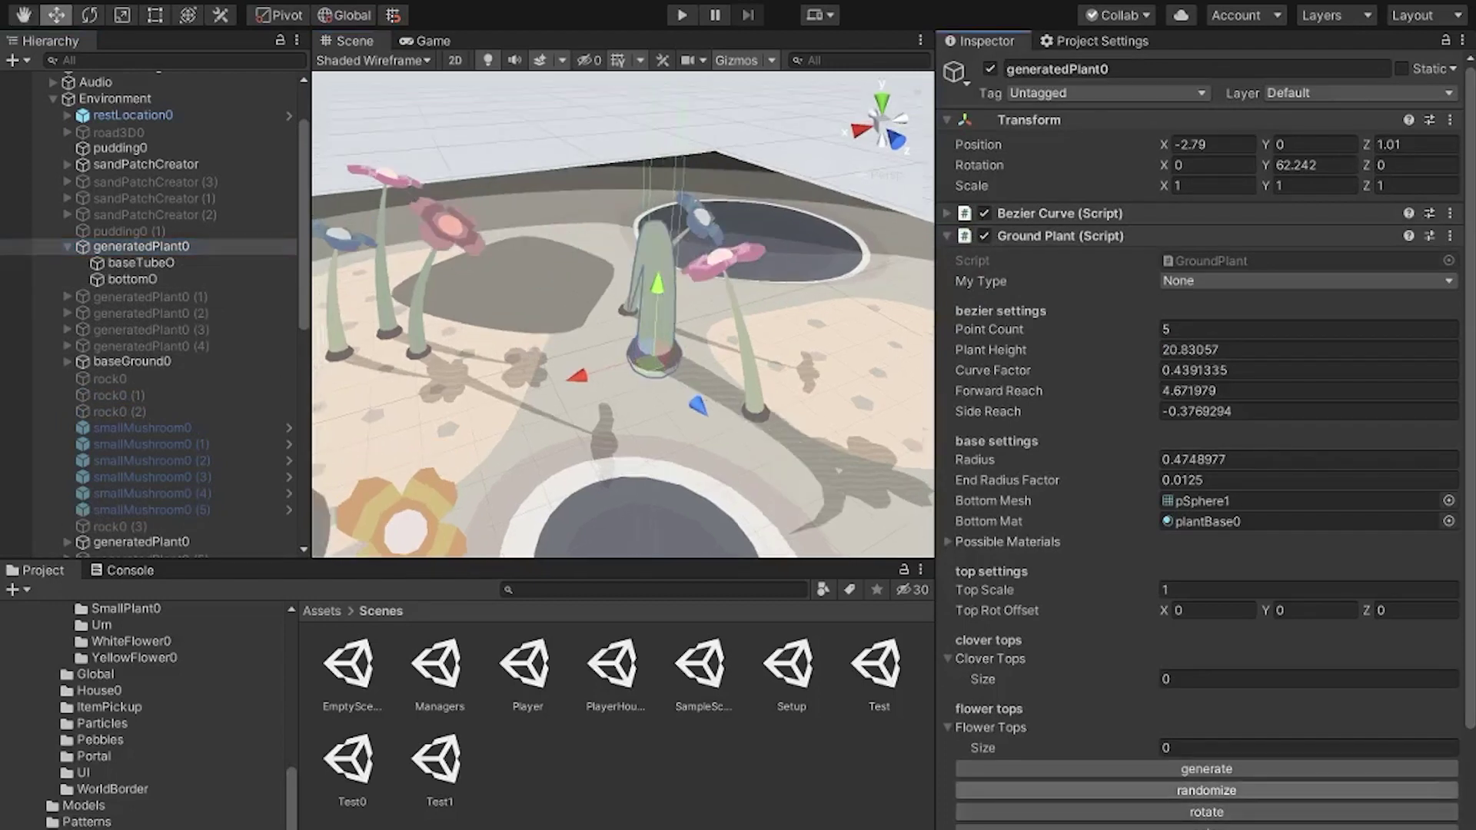
{"action": "left_click", "coordinate": [1207, 790]}
{"action": "left_click", "coordinate": [1206, 790]}
{"action": "left_click", "coordinate": [1206, 790]}
{"action": "left_click", "coordinate": [1206, 790]}
{"action": "left_click", "coordinate": [1207, 790]}
{"action": "left_click", "coordinate": [1206, 791]}
{"action": "left_click", "coordinate": [1206, 790]}
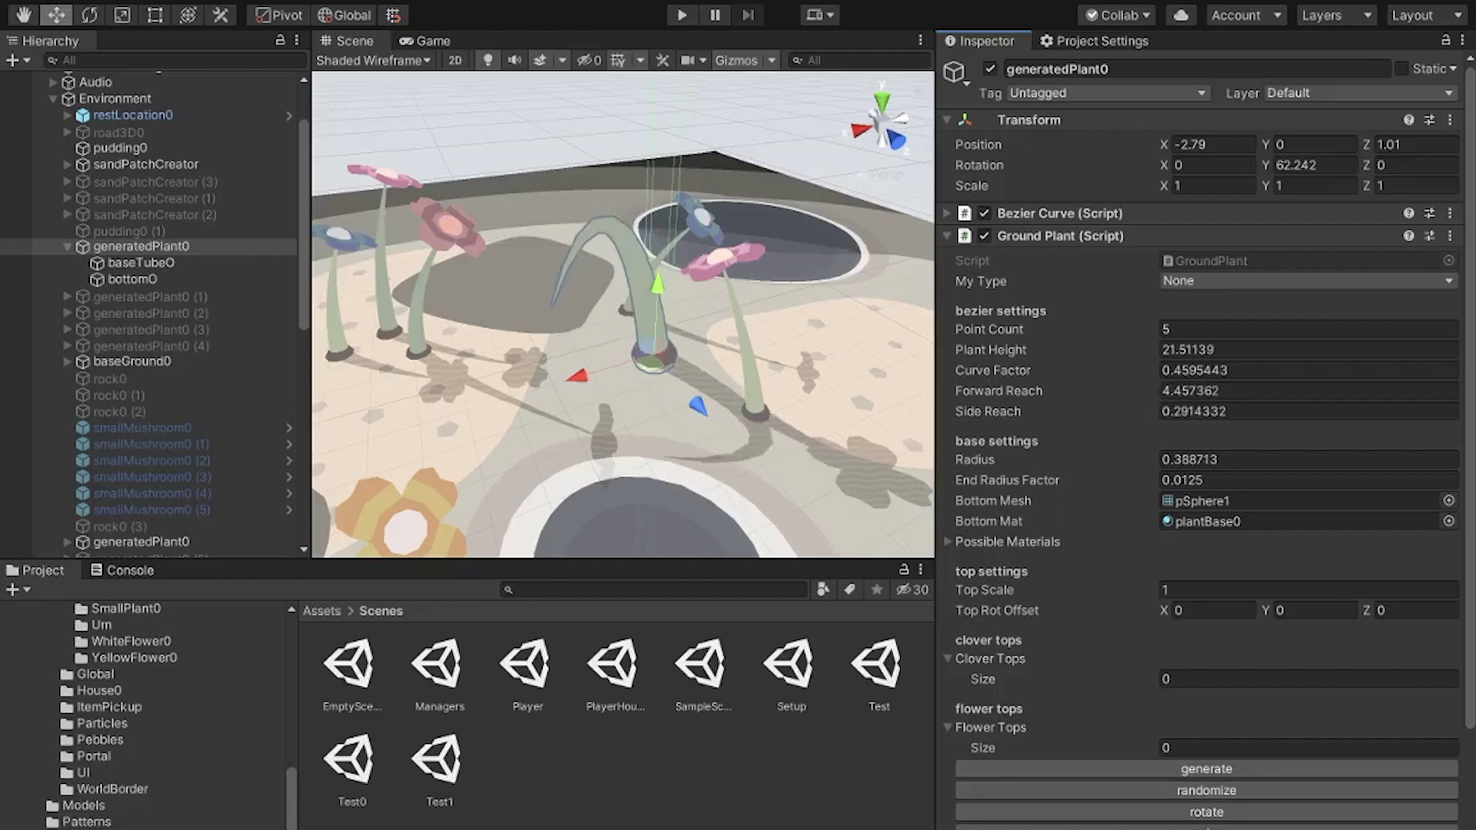
{"action": "left_click", "coordinate": [1207, 791]}
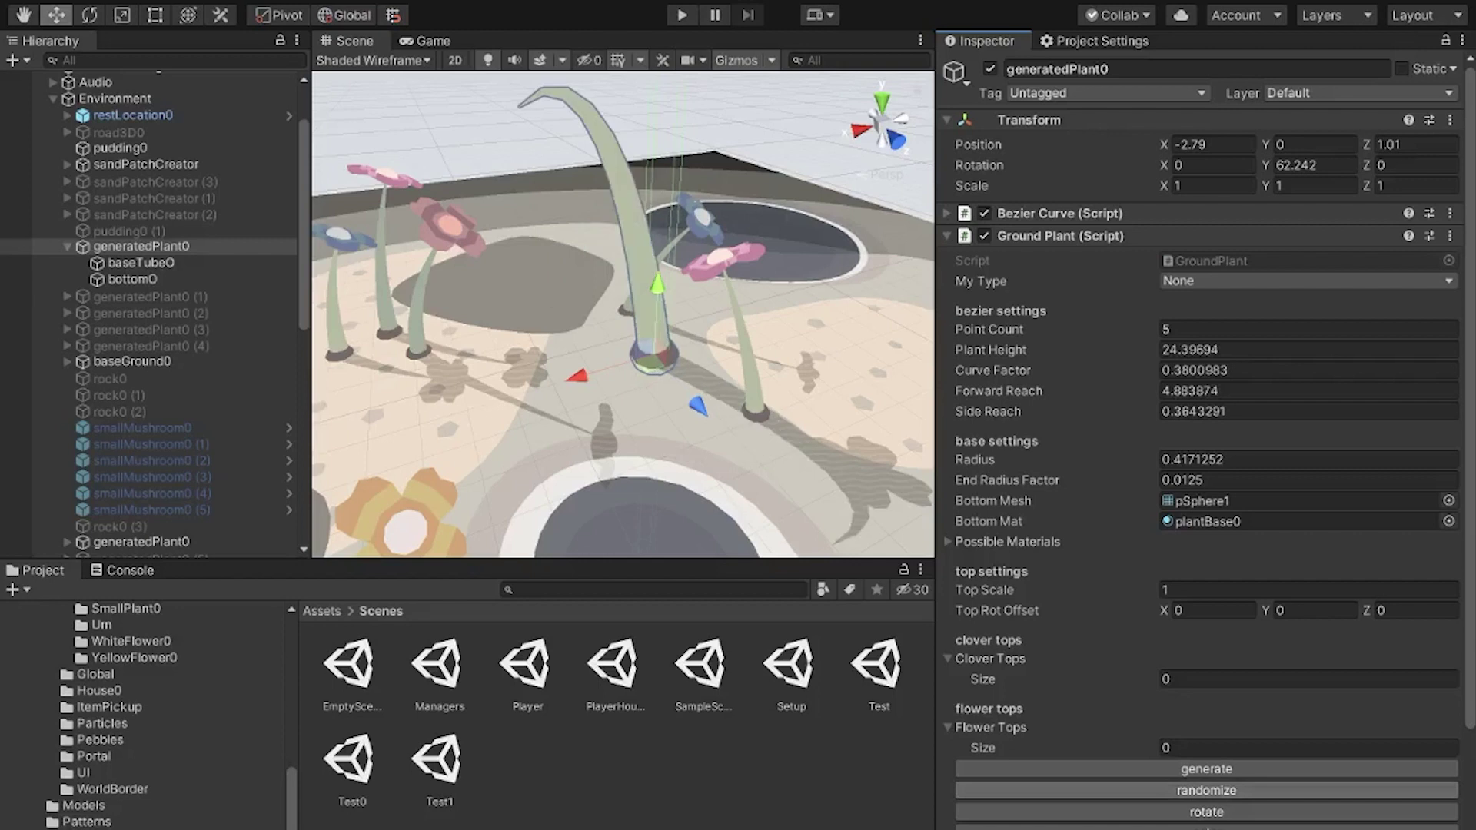
Duplicate the tall stalk, place the copy at X -1.17, Z 1.83, and randomize its shape and rotation.
{"action": "left_click_drag", "start_coordinate": [631, 307], "coordinate": [615, 400], "text": "alt"}
{"action": "key", "text": "ctrl+d"}
{"action": "left_click", "coordinate": [1206, 791]}
{"action": "left_click", "coordinate": [1206, 790]}
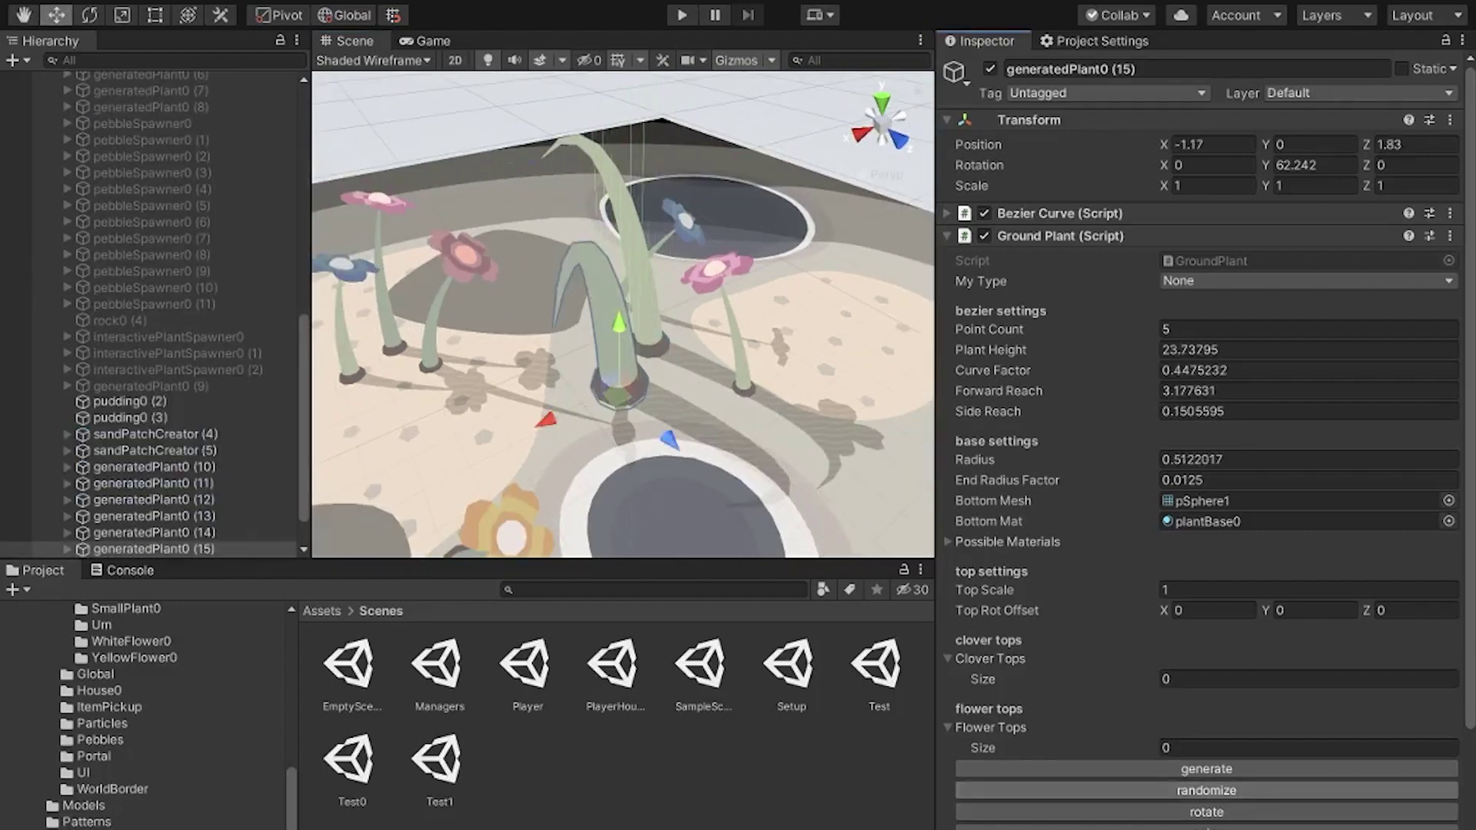
{"action": "left_click", "coordinate": [1206, 812]}
{"action": "left_click", "coordinate": [1206, 811]}
{"action": "left_click", "coordinate": [1206, 811]}
{"action": "left_click", "coordinate": [1206, 812]}
Duplicate the stalk once more, move the copy away from the original and randomize its shape.
{"action": "left_click_drag", "start_coordinate": [492, 308], "coordinate": [659, 362], "text": "alt"}
{"action": "left_click_drag", "start_coordinate": [659, 362], "coordinate": [481, 296], "text": "alt"}
{"action": "scroll", "coordinate": [623, 315], "scroll_direction": "down", "scroll_amount": 3}
{"action": "key", "text": "ctrl+d"}
{"action": "left_click_drag", "start_coordinate": [648, 367], "coordinate": [797, 383]}
{"action": "left_click", "coordinate": [801, 371]}
{"action": "left_click", "coordinate": [795, 359]}
{"action": "left_click", "coordinate": [1207, 791]}
{"action": "left_click", "coordinate": [1207, 791]}
{"action": "left_click", "coordinate": [1207, 791]}
{"action": "left_click", "coordinate": [1207, 790]}
Move smallMushroom0 along the sand patch to X -7.56, Z 0.78.
{"action": "left_click_drag", "start_coordinate": [838, 431], "coordinate": [780, 392], "text": "alt"}
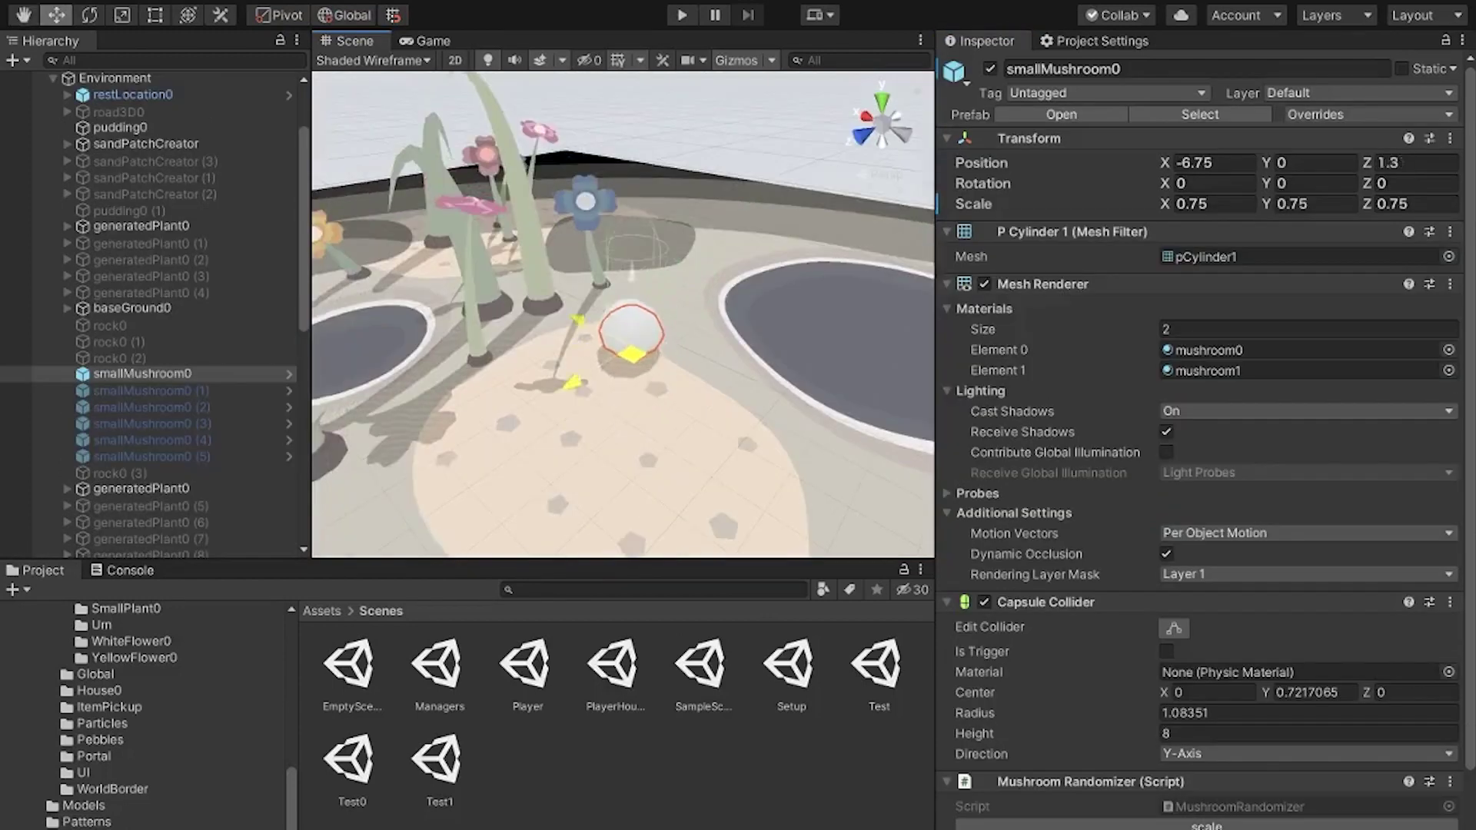
{"action": "left_click_drag", "start_coordinate": [626, 338], "coordinate": [677, 361]}
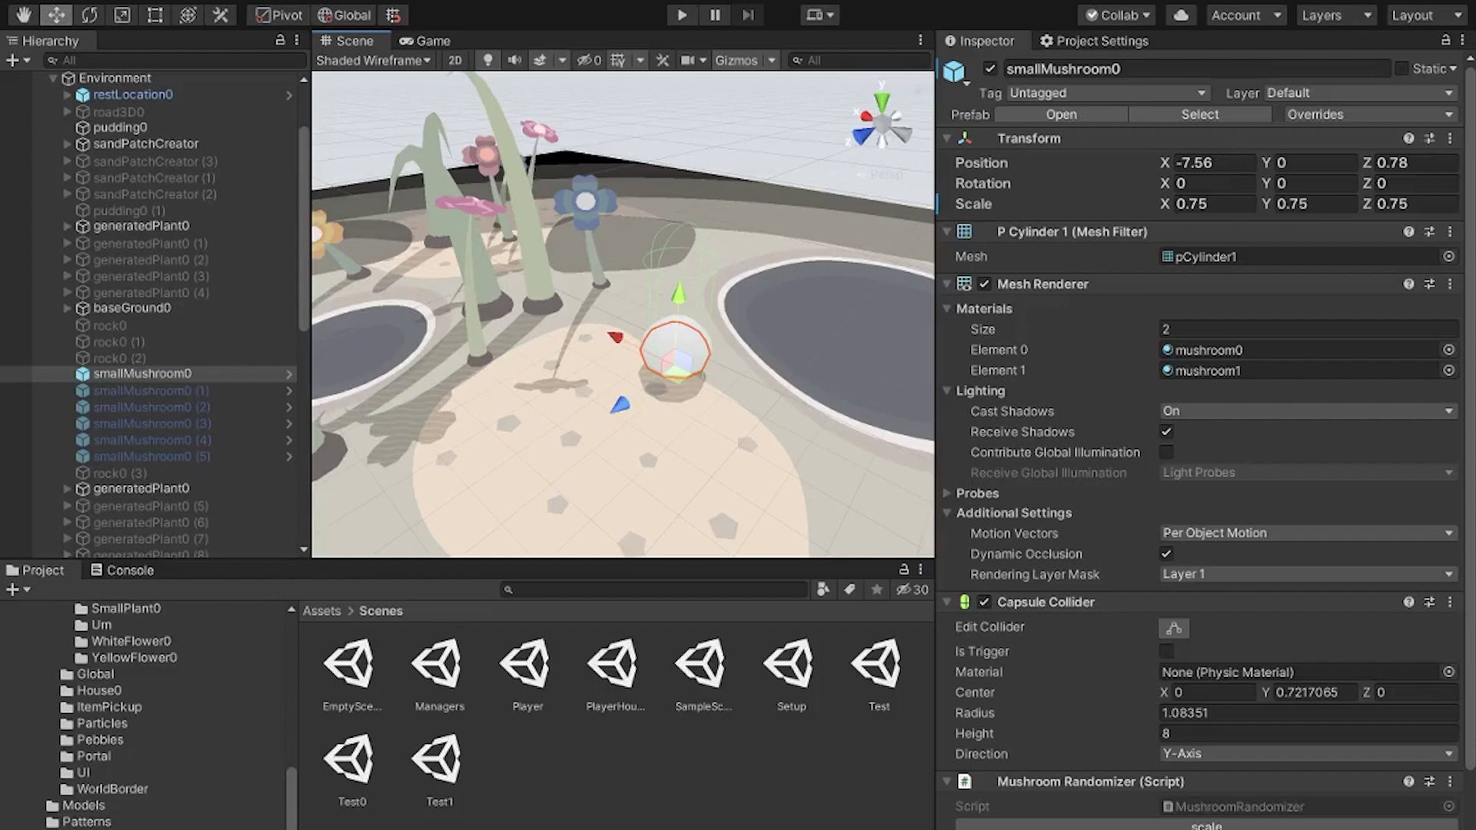
{"action": "left_click_drag", "start_coordinate": [623, 316], "coordinate": [453, 384], "text": "alt"}
Randomize smallMushroom0's scale repeatedly until it is X 0.75, Y 2, Z 0.75.
{"action": "scroll", "coordinate": [613, 258], "scroll_direction": "up", "scroll_amount": 4}
{"action": "scroll", "coordinate": [627, 327], "scroll_direction": "down", "scroll_amount": 2}
{"action": "scroll", "coordinate": [1207, 701], "scroll_direction": "down", "scroll_amount": 4}
{"action": "left_click", "coordinate": [1206, 691]}
{"action": "left_click", "coordinate": [1207, 692]}
{"action": "left_click", "coordinate": [1206, 691]}
{"action": "left_click", "coordinate": [1206, 691]}
{"action": "left_click", "coordinate": [1206, 691]}
{"action": "left_click", "coordinate": [1206, 691]}
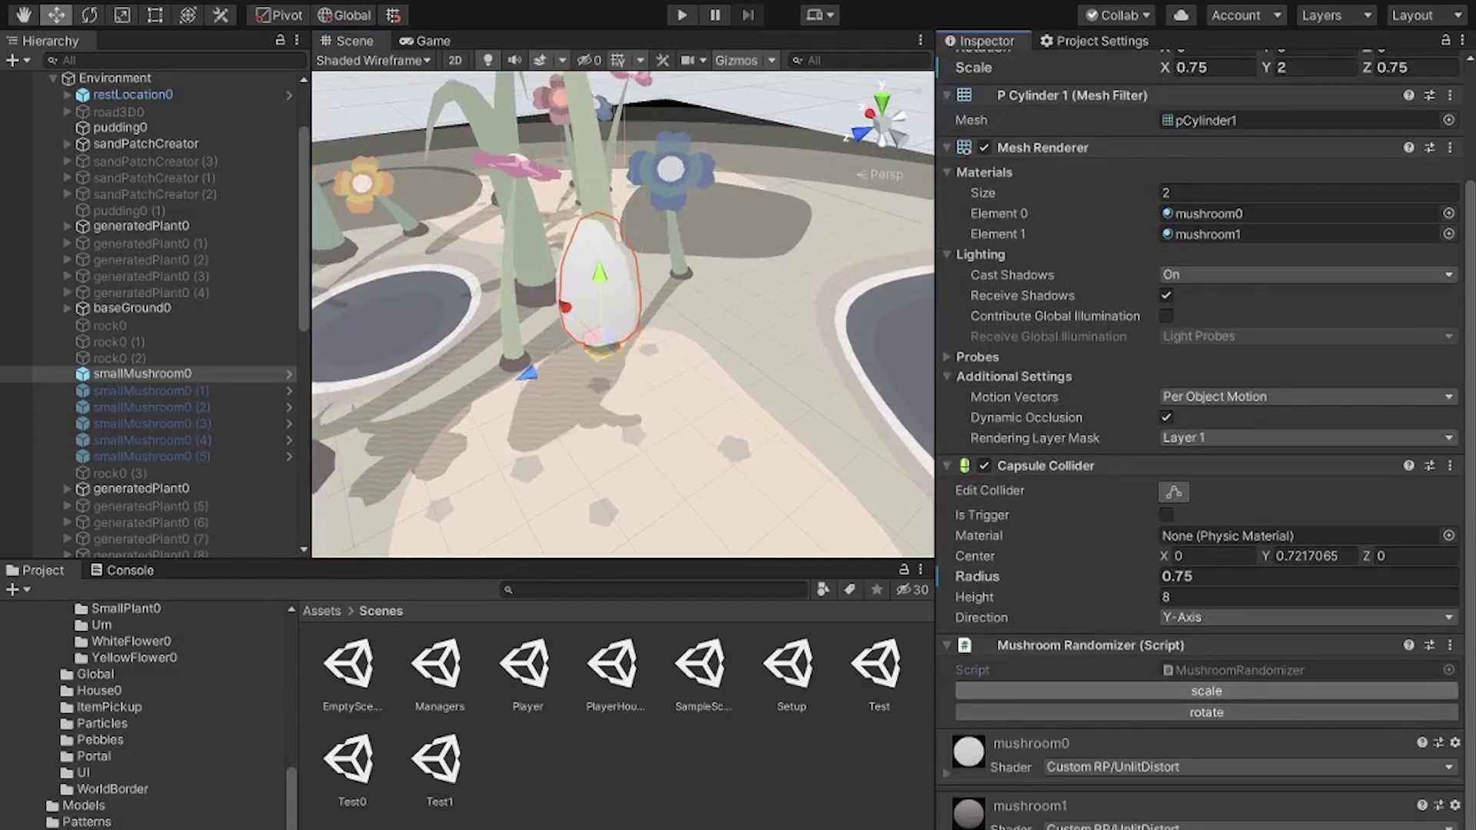
Duplicate the egg-shaped mushroom, place the copy beside it and randomize the copy's scale.
{"action": "left_click_drag", "start_coordinate": [776, 361], "coordinate": [469, 392], "text": "alt"}
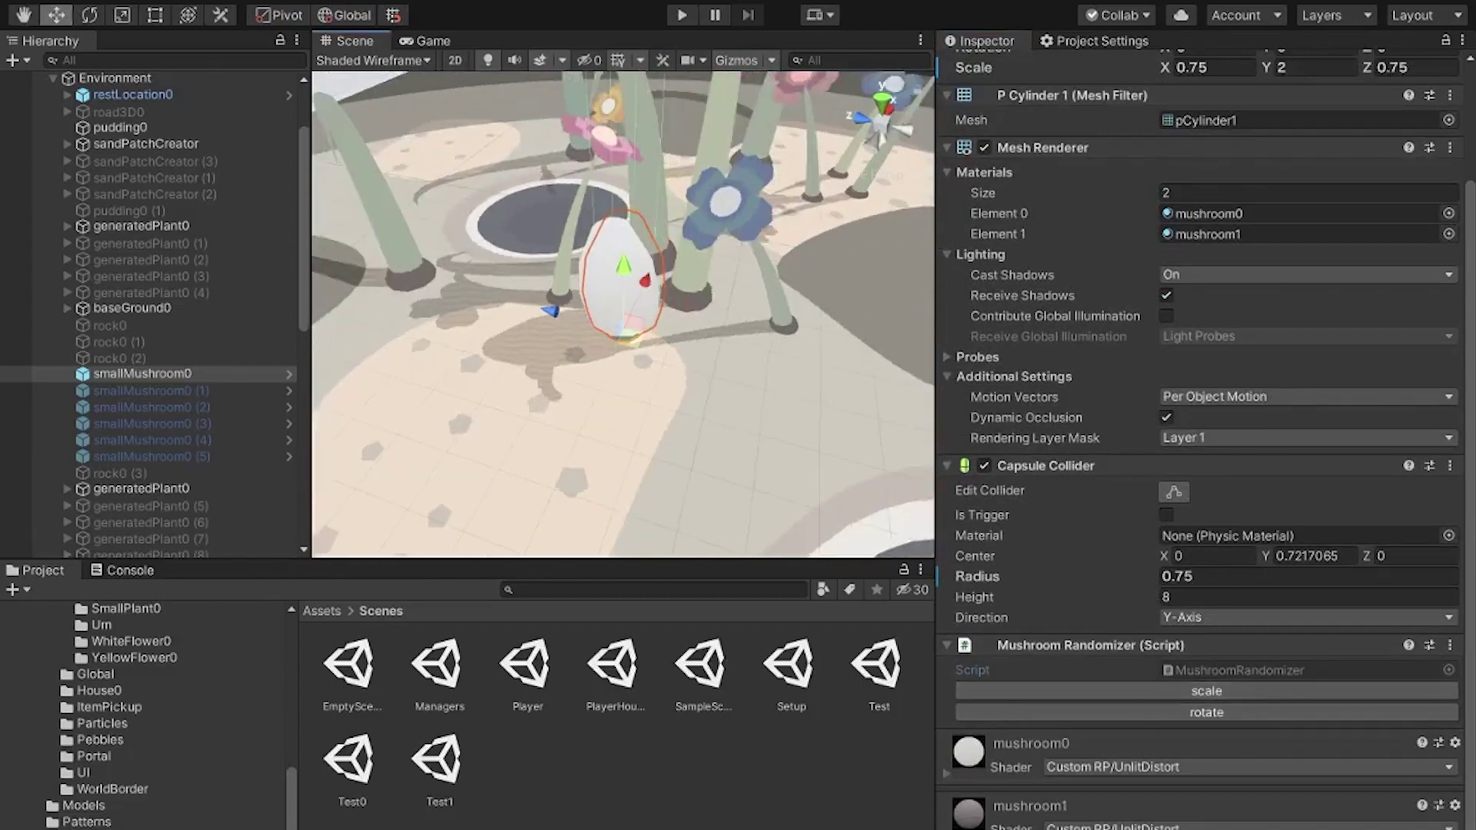
{"action": "key", "text": "ctrl+d"}
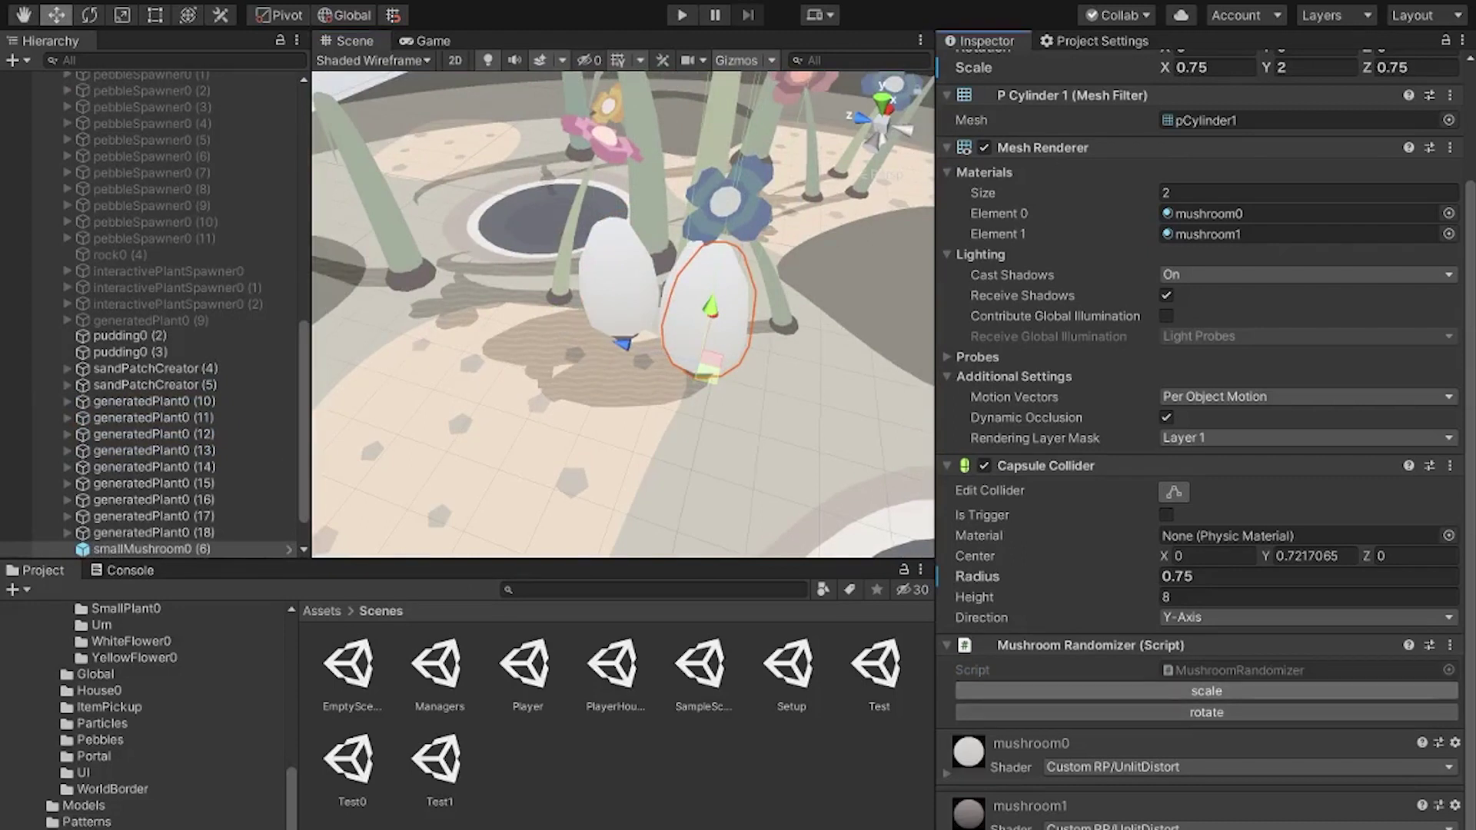
{"action": "left_click", "coordinate": [1206, 691]}
{"action": "left_click", "coordinate": [1206, 691]}
{"action": "left_click", "coordinate": [1206, 690]}
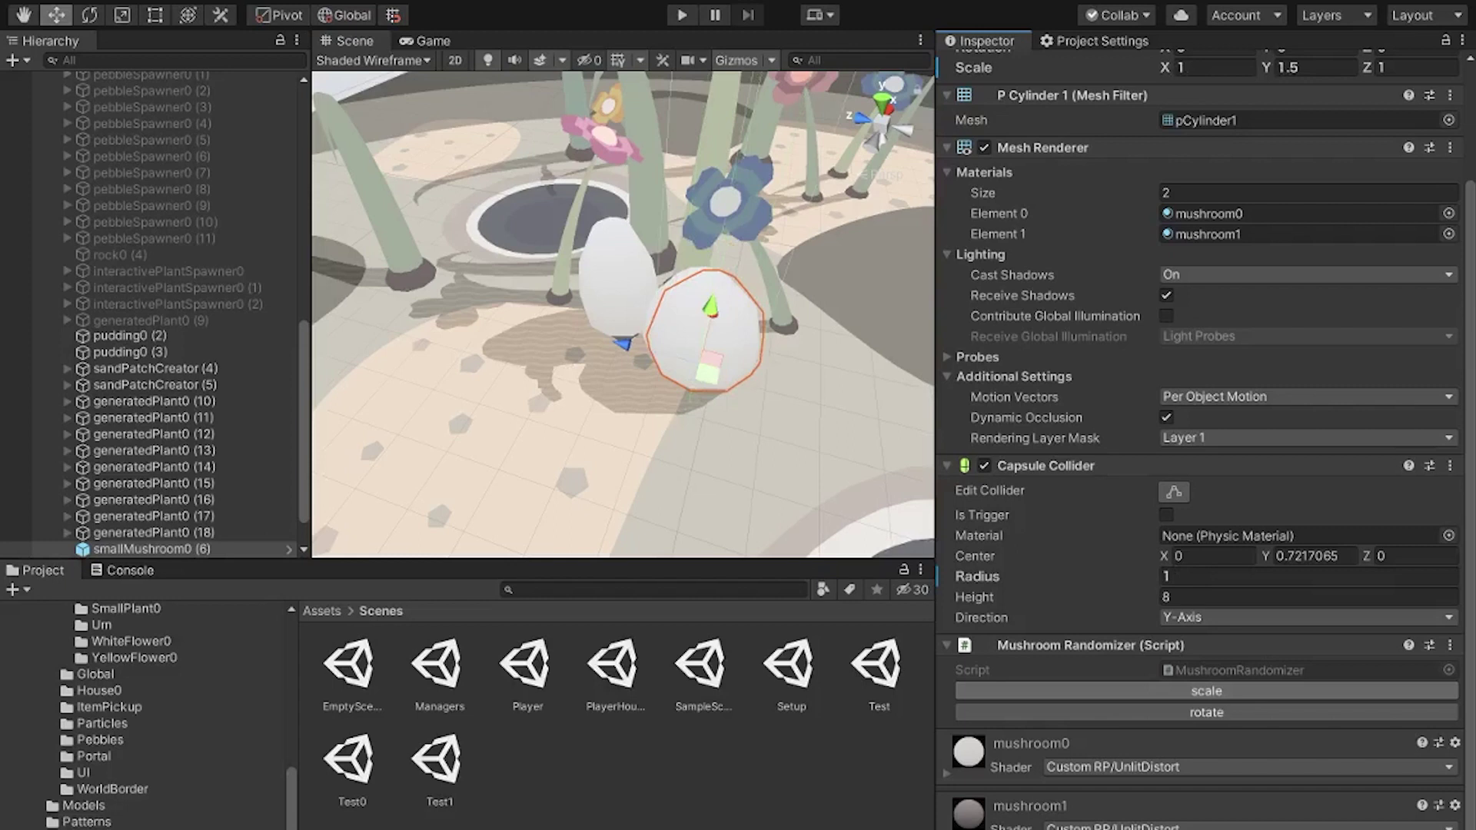
{"action": "left_click", "coordinate": [1207, 690]}
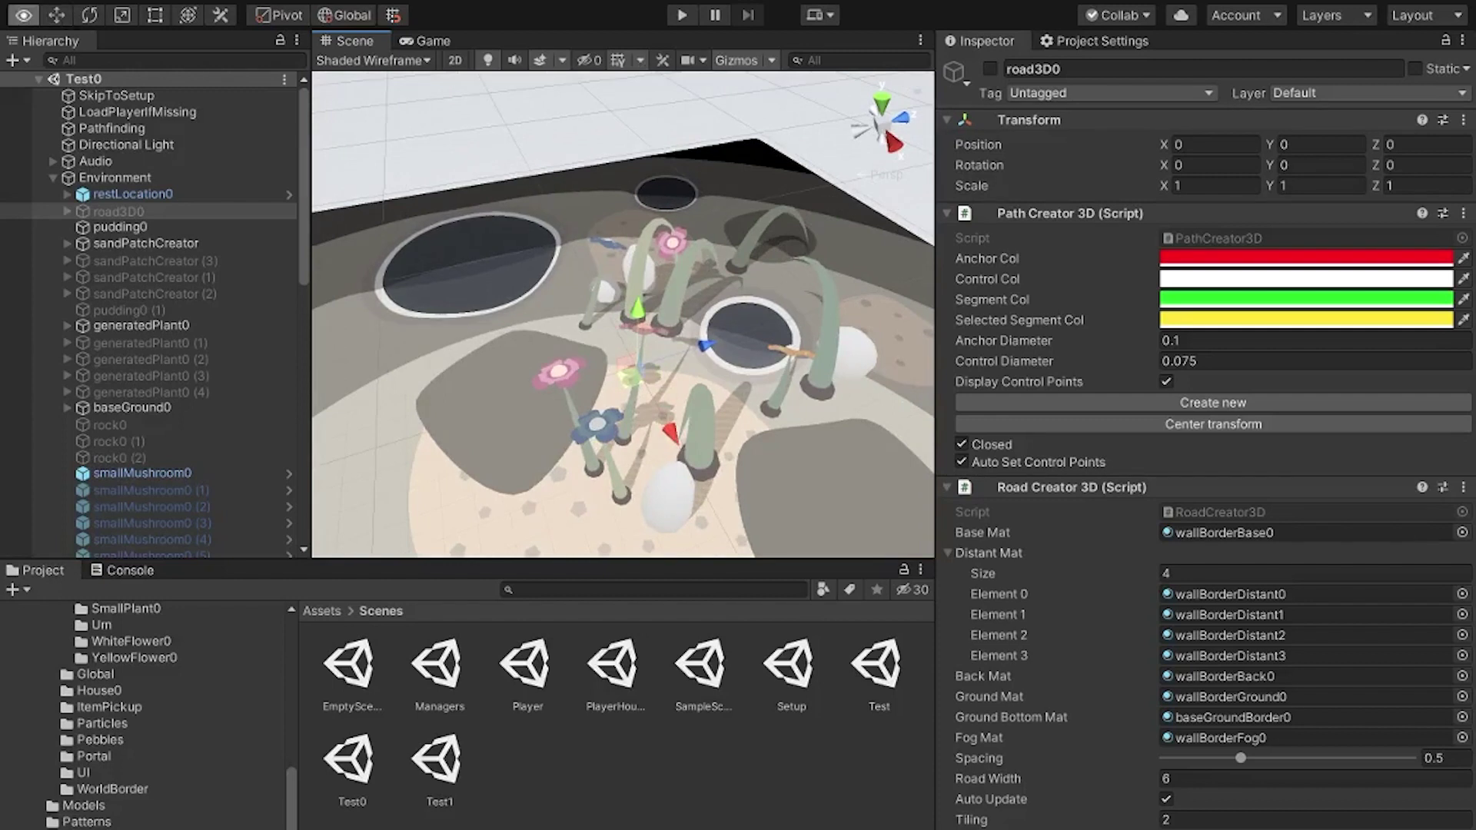
Enable the road3D0 world border and reposition one anchor point of its closed path.
{"action": "left_click_drag", "start_coordinate": [631, 338], "coordinate": [691, 266], "text": "alt"}
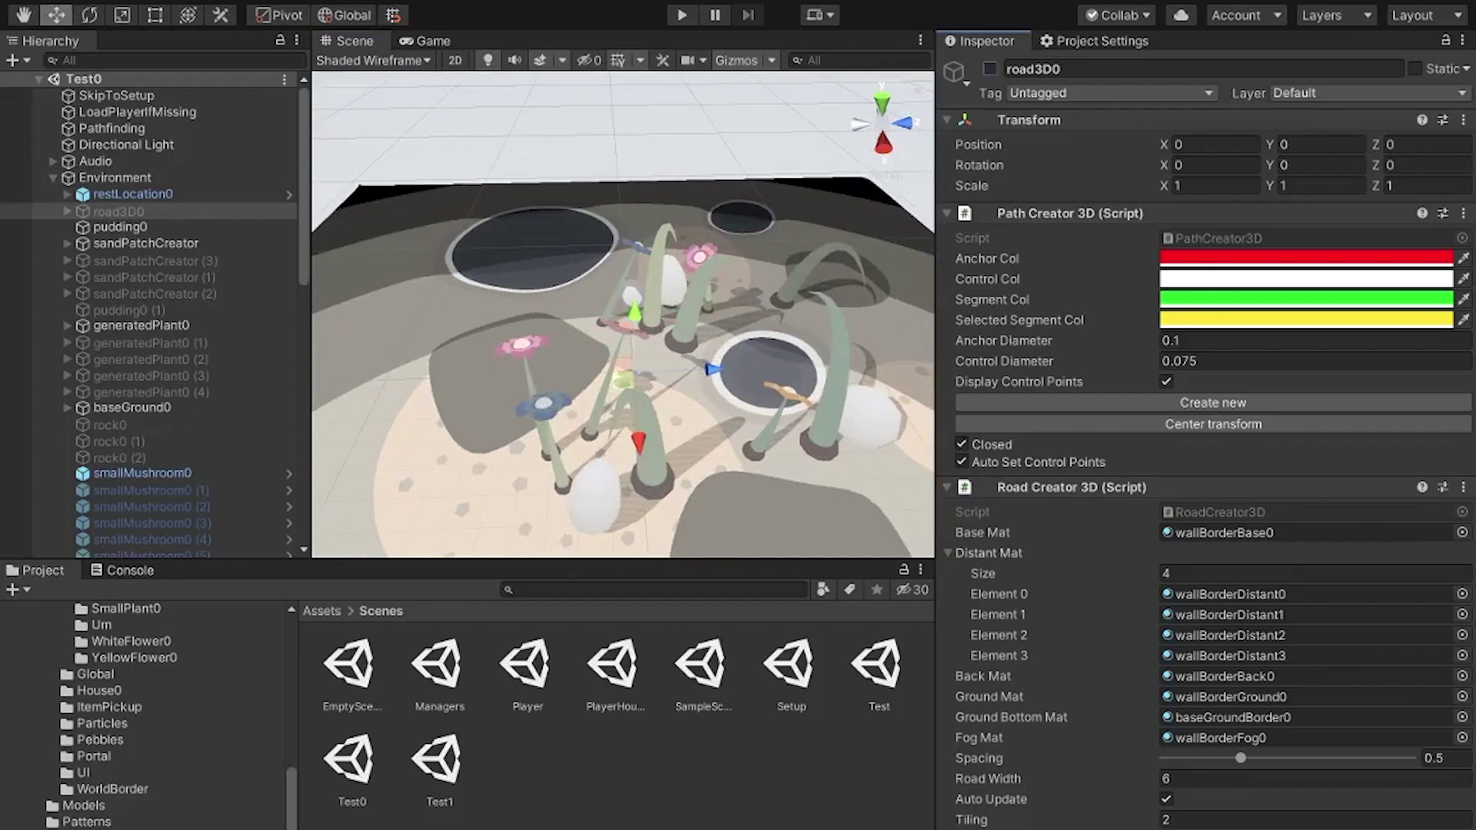
{"action": "left_click_drag", "start_coordinate": [692, 307], "coordinate": [546, 315], "text": "alt"}
{"action": "middle_click_drag", "start_coordinate": [546, 315], "coordinate": [534, 442]}
{"action": "scroll", "coordinate": [623, 308], "scroll_direction": "up", "scroll_amount": 4}
{"action": "mouse_move", "coordinate": [624, 234]}
{"action": "left_mouse_down"}
{"action": "mouse_move", "coordinate": [673, 277]}
{"action": "mouse_move", "coordinate": [677, 251]}
{"action": "mouse_move", "coordinate": [636, 240]}
{"action": "left_mouse_up"}
Reshape the far side of the road3D0 border by moving further path anchor points slightly outward.
{"action": "left_click_drag", "start_coordinate": [607, 307], "coordinate": [730, 308], "text": "alt"}
{"action": "middle_click_drag", "start_coordinate": [730, 308], "coordinate": [596, 309]}
{"action": "left_click_drag", "start_coordinate": [698, 247], "coordinate": [698, 237]}
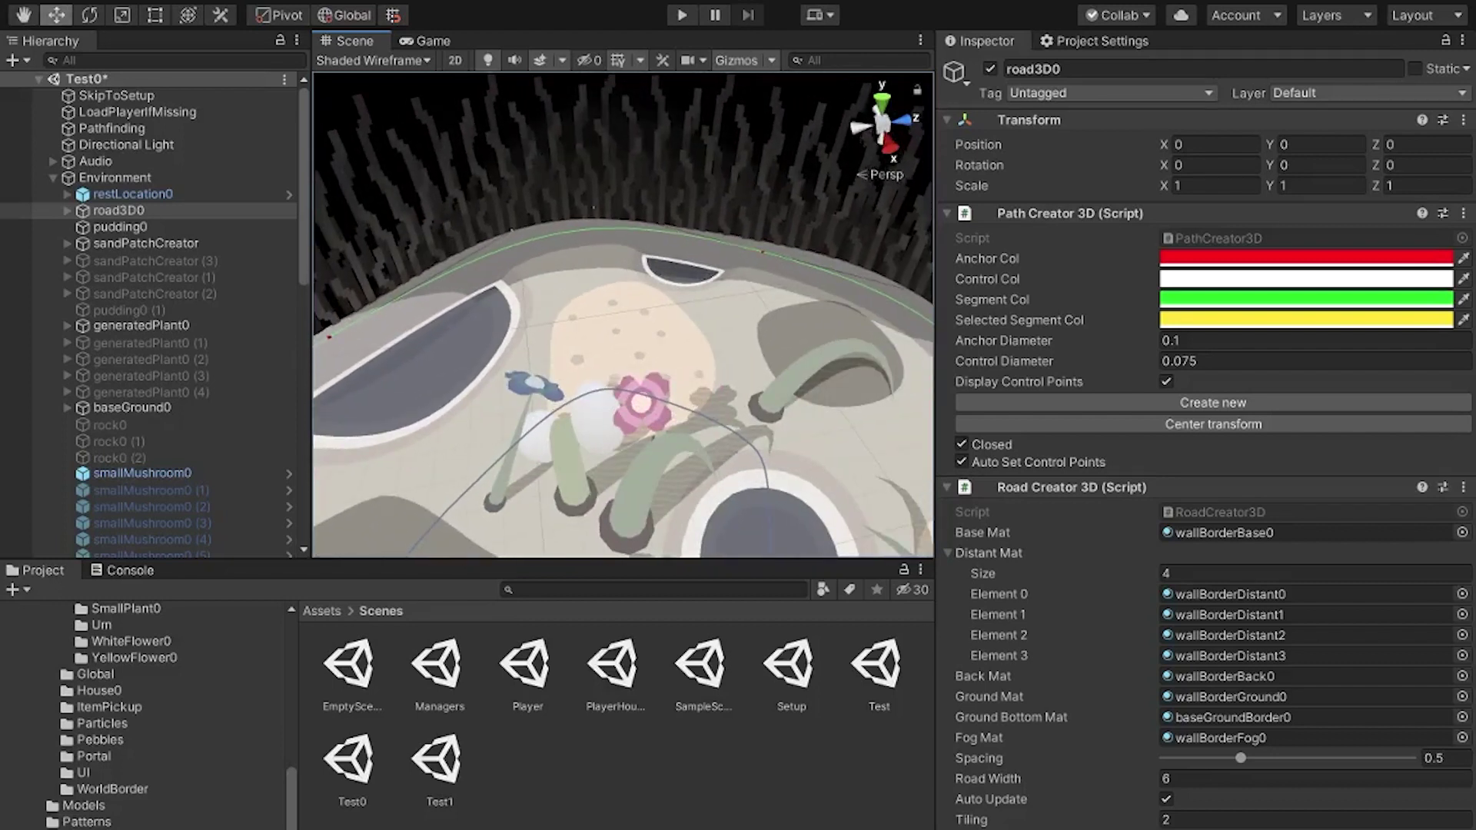
{"action": "left_click_drag", "start_coordinate": [615, 308], "coordinate": [769, 307], "text": "alt"}
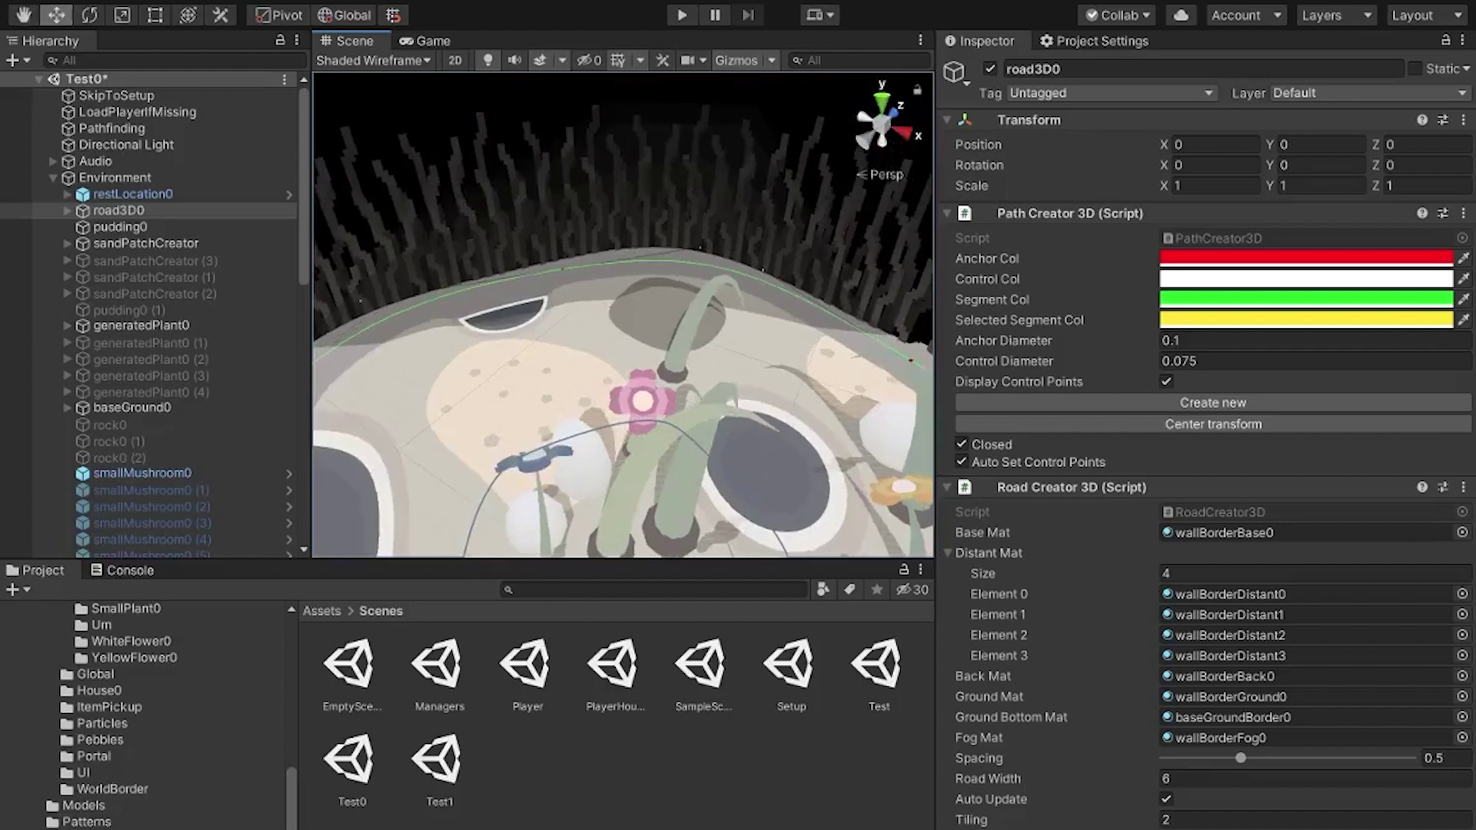
{"action": "left_click_drag", "start_coordinate": [615, 308], "coordinate": [739, 338], "text": "alt"}
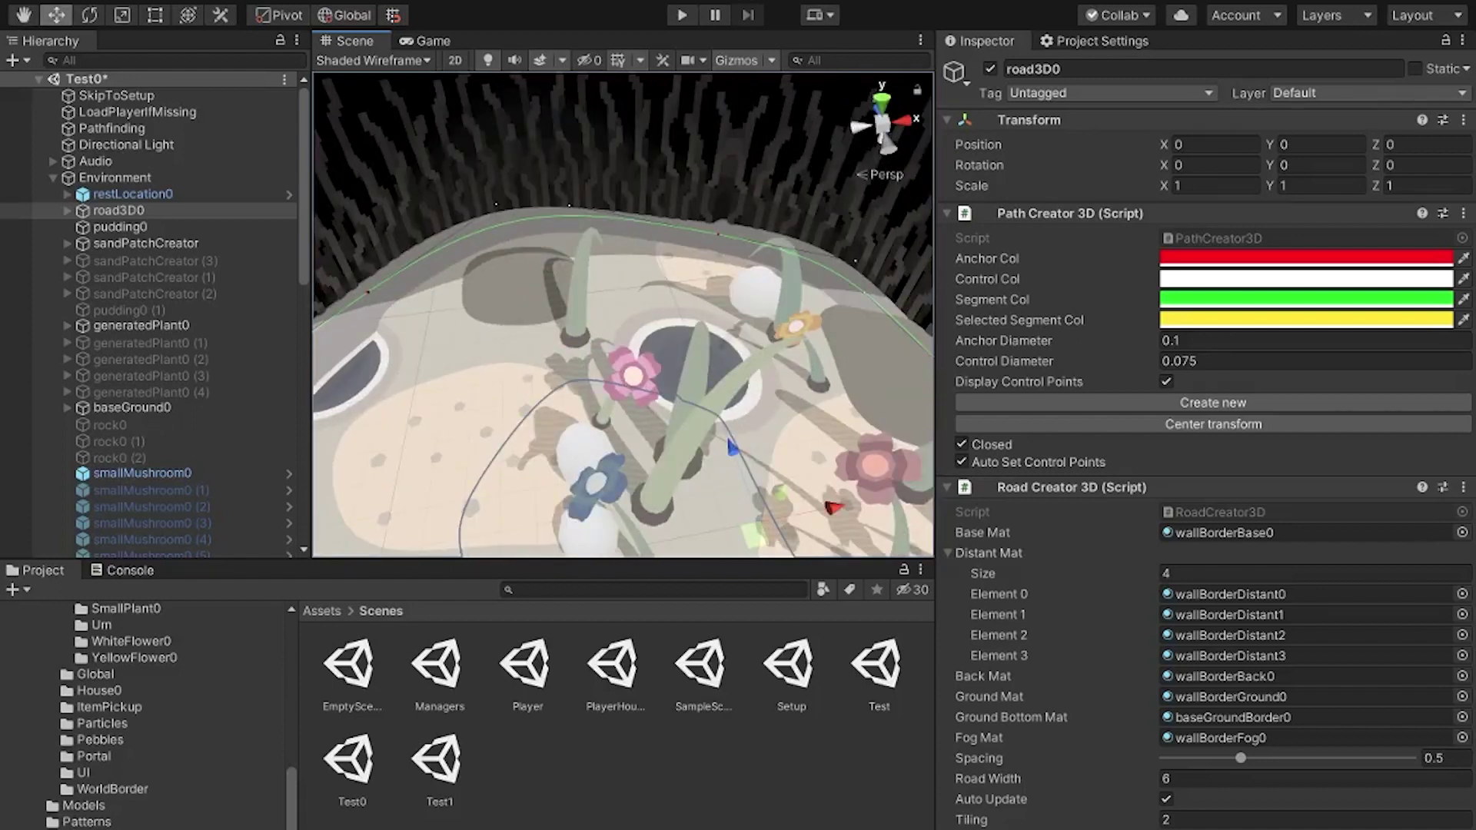
{"action": "left_click_drag", "start_coordinate": [720, 232], "coordinate": [693, 215]}
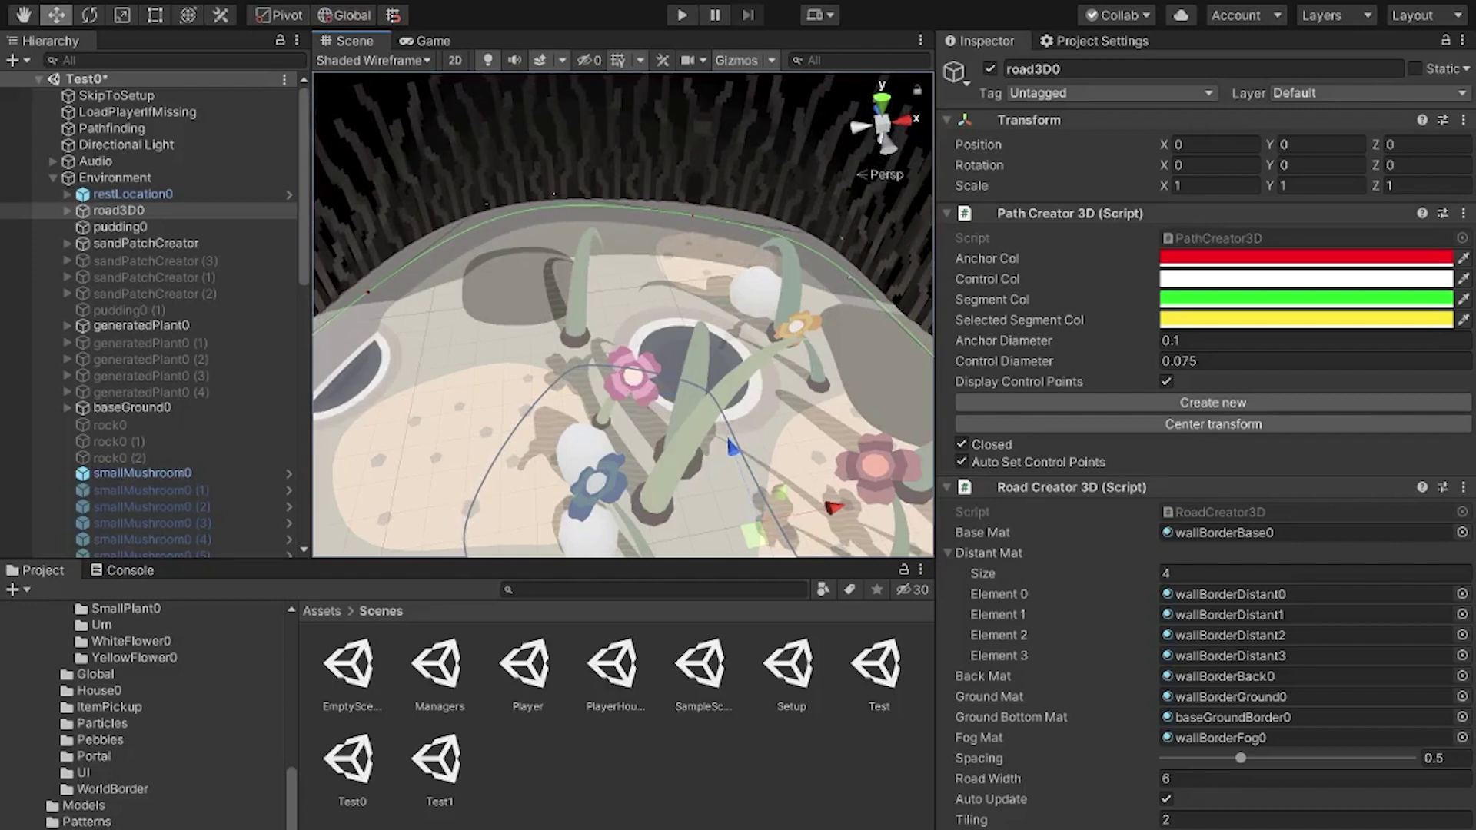
Examine the reshaped road3D0 world border and the enclosed ground, plants and mushrooms from all sides of the level.
{"action": "left_click_drag", "start_coordinate": [538, 331], "coordinate": [692, 311], "text": "alt"}
{"action": "left_click_drag", "start_coordinate": [584, 323], "coordinate": [745, 315], "text": "alt"}
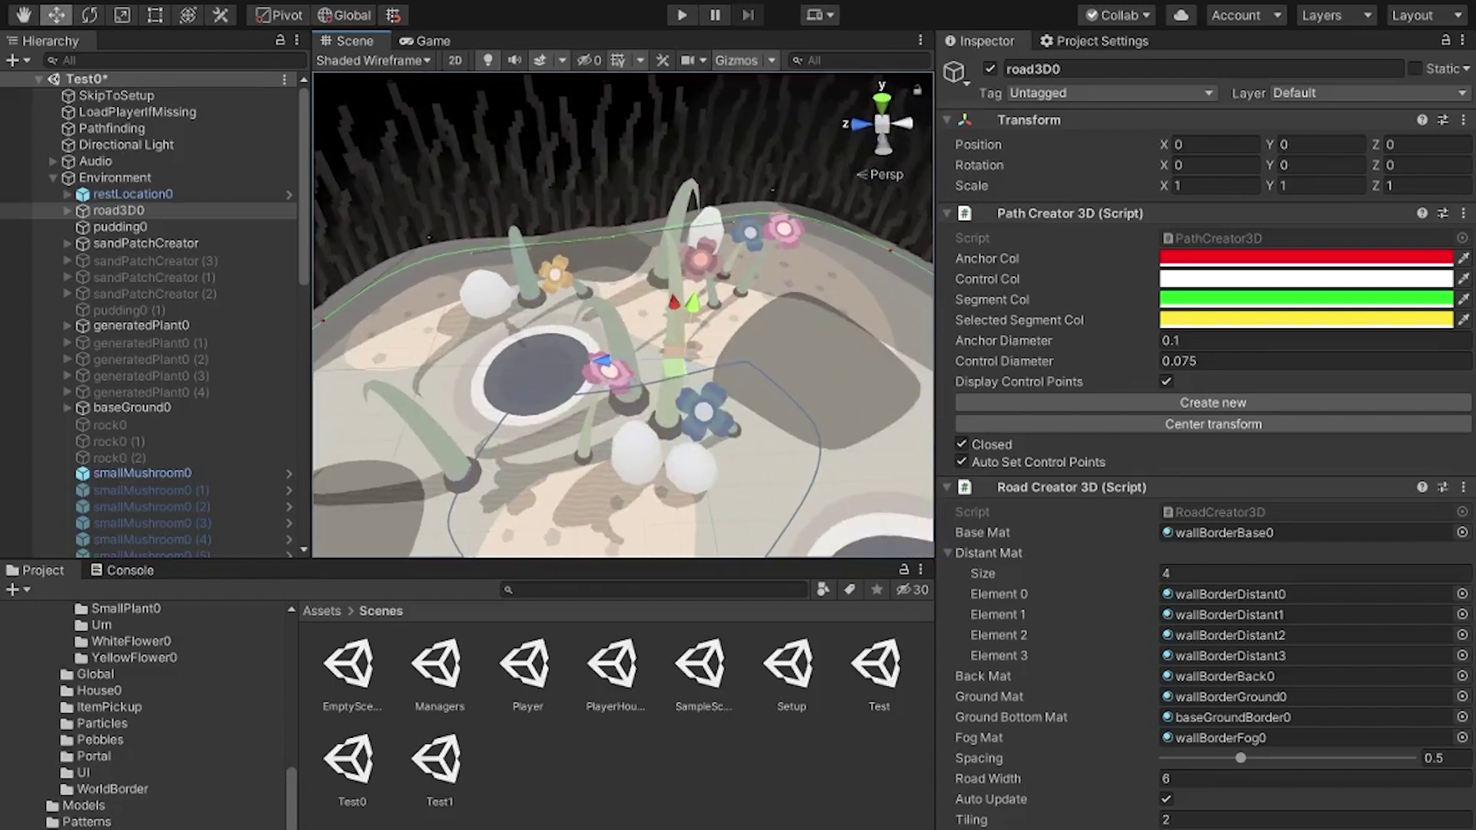
{"action": "left_click_drag", "start_coordinate": [584, 307], "coordinate": [768, 361], "text": "alt"}
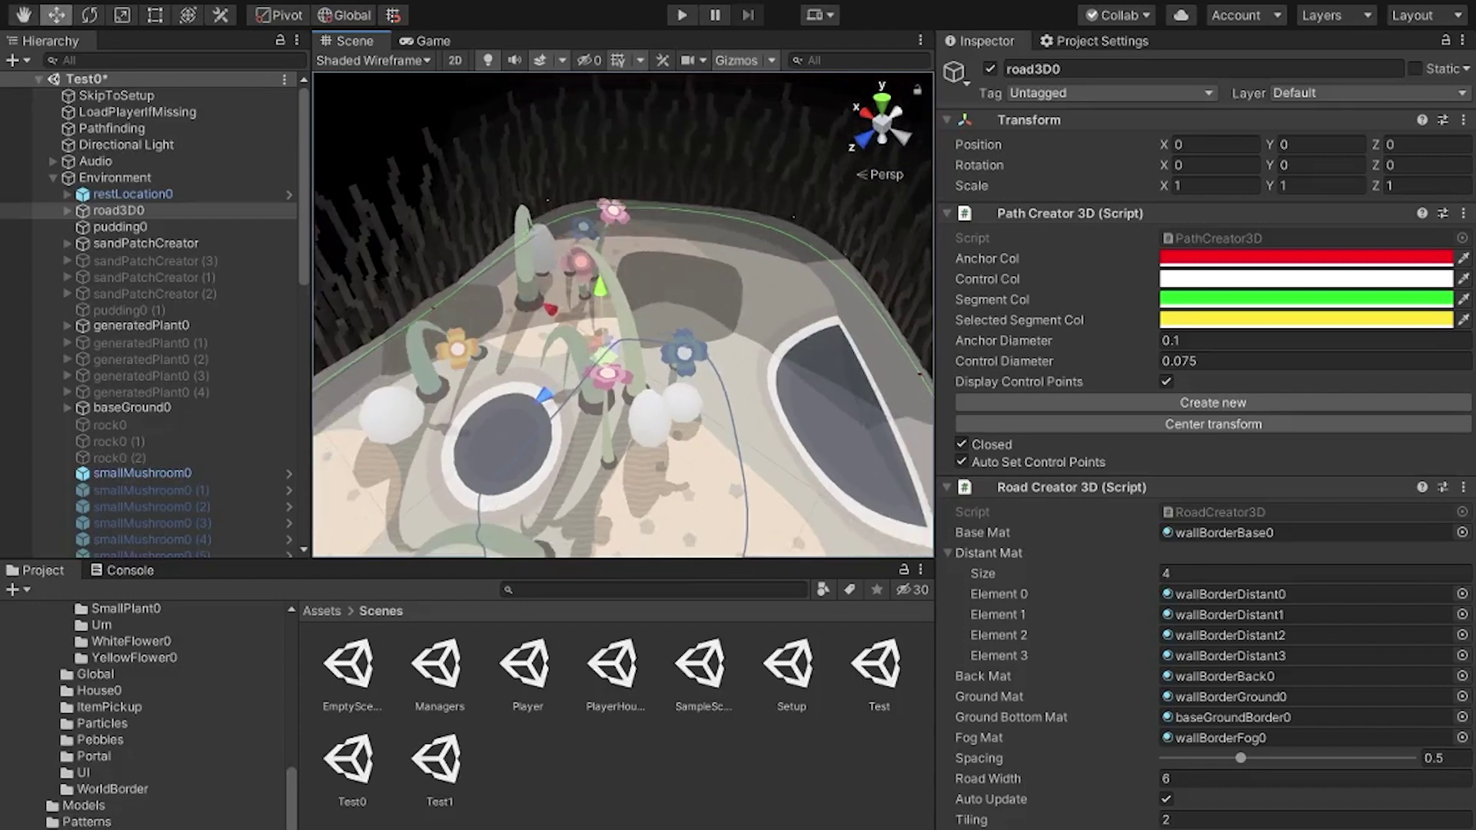
{"action": "left_click_drag", "start_coordinate": [600, 331], "coordinate": [722, 329], "text": "alt"}
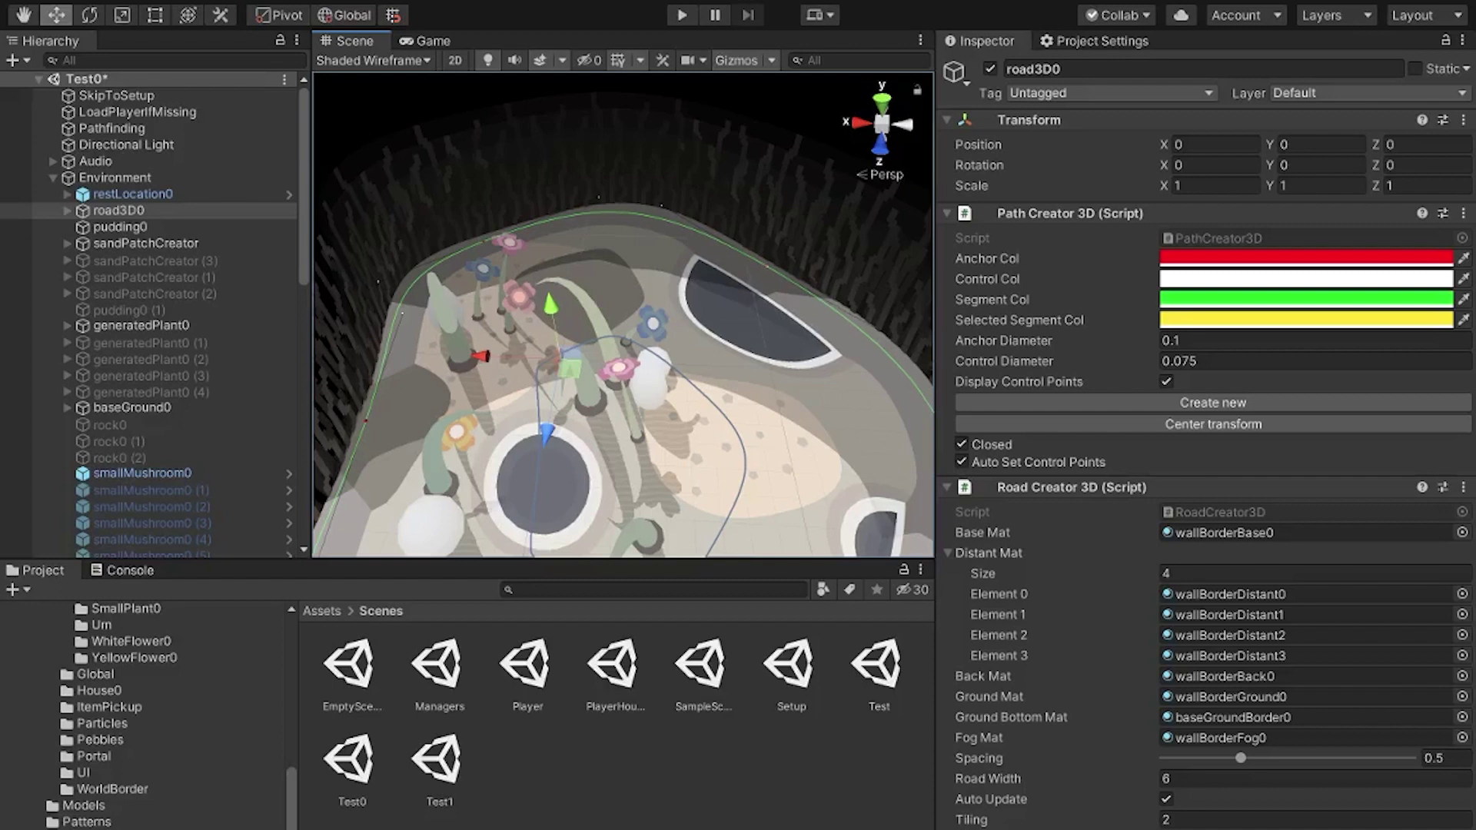
{"action": "left_click_drag", "start_coordinate": [492, 323], "coordinate": [831, 332], "text": "alt"}
{"action": "scroll", "coordinate": [623, 315], "scroll_direction": "down", "scroll_amount": 1}
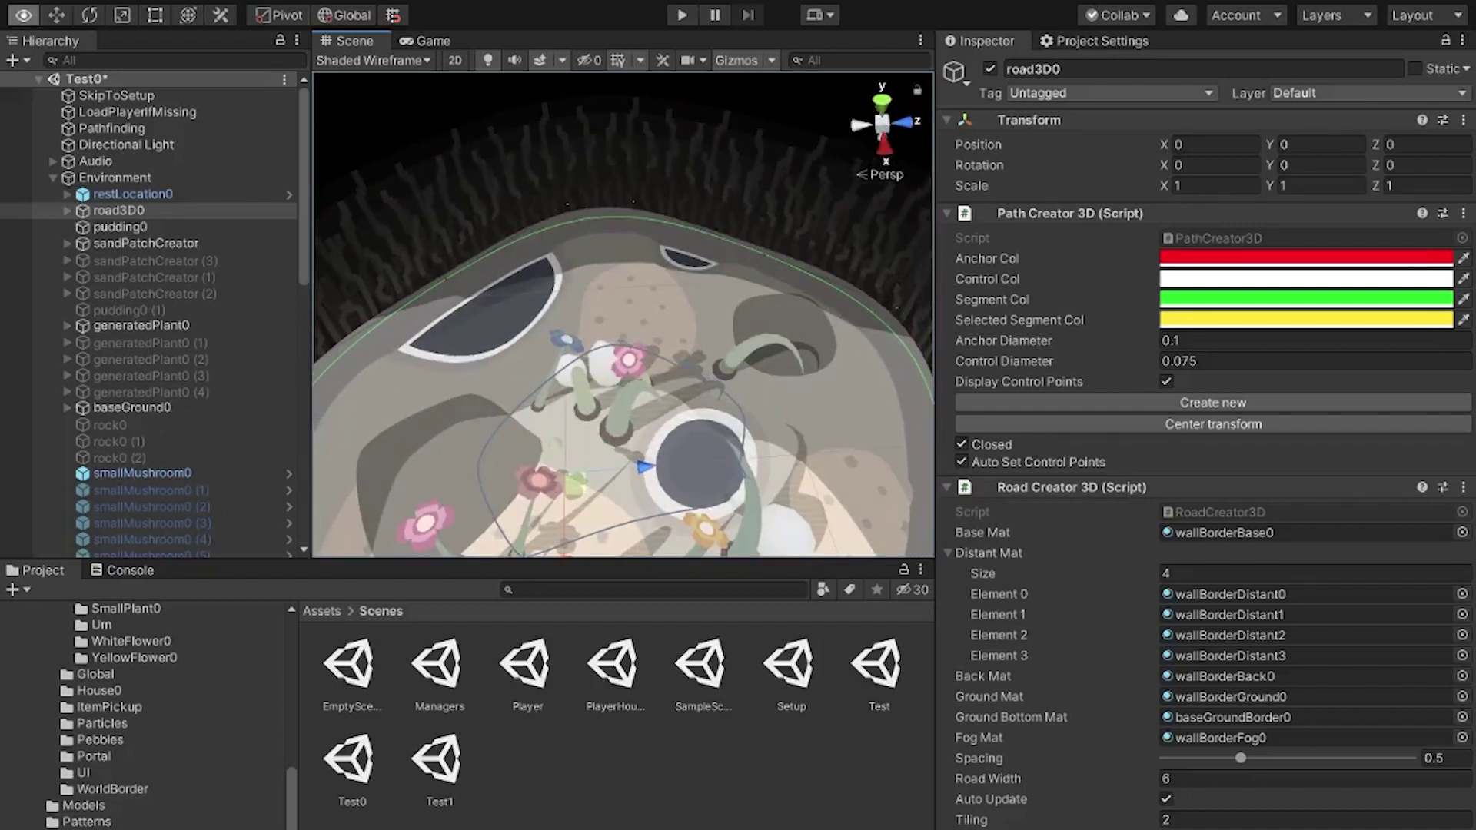
{"action": "left_click_drag", "start_coordinate": [431, 323], "coordinate": [861, 315], "text": "alt"}
{"action": "scroll", "coordinate": [623, 315], "scroll_direction": "down", "scroll_amount": 1}
{"action": "scroll", "coordinate": [622, 316], "scroll_direction": "down", "scroll_amount": 1}
{"action": "left_click_drag", "start_coordinate": [553, 323], "coordinate": [703, 321], "text": "alt"}
{"action": "scroll", "coordinate": [623, 315], "scroll_direction": "up", "scroll_amount": 1}
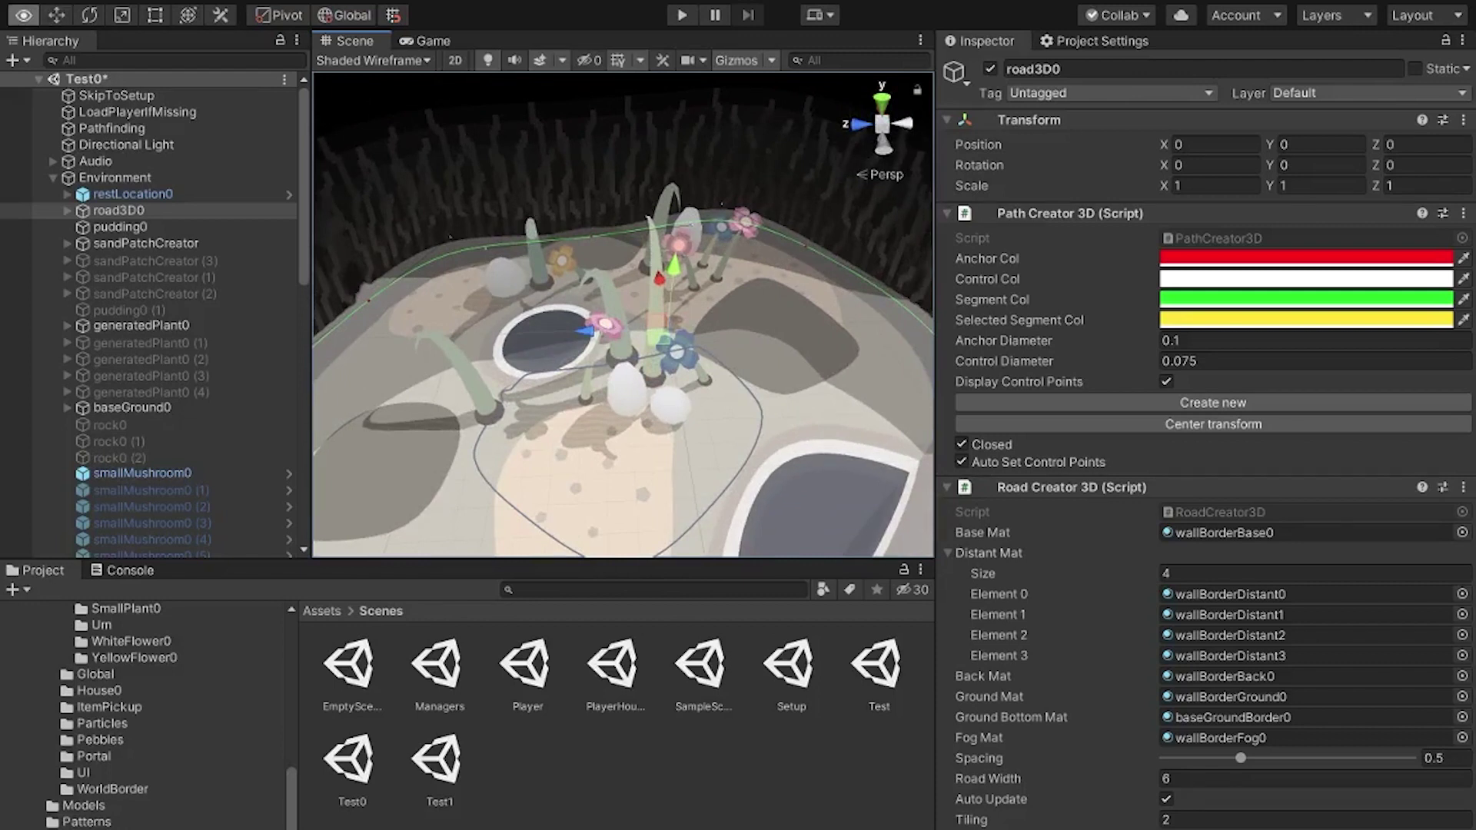
Playtest the Test0 level by running the character around the ground inside the world border.
{"action": "key", "text": "ctrl+p"}
{"action": "key", "text": "a"}
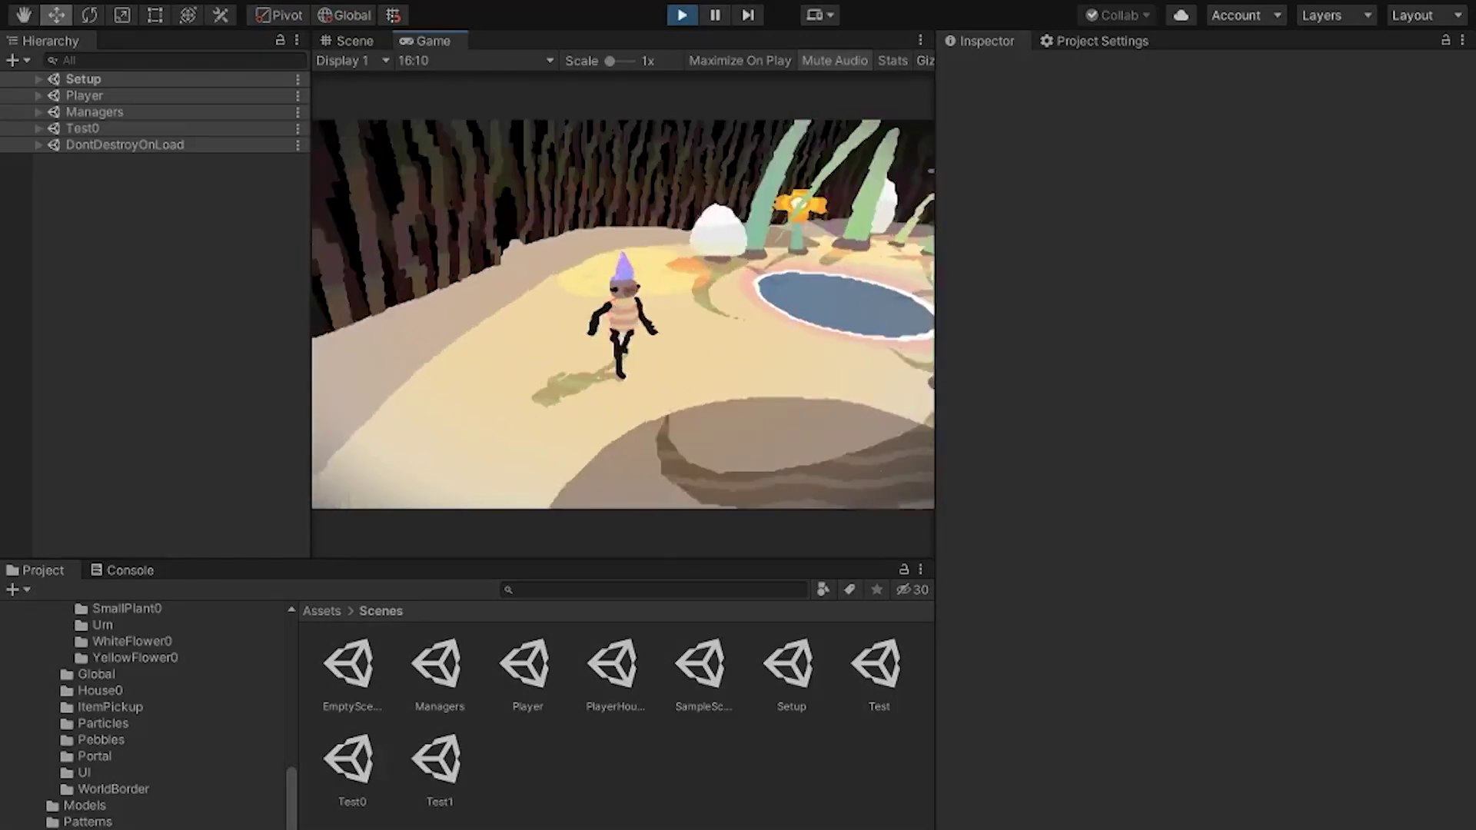
{"action": "key", "text": "d"}
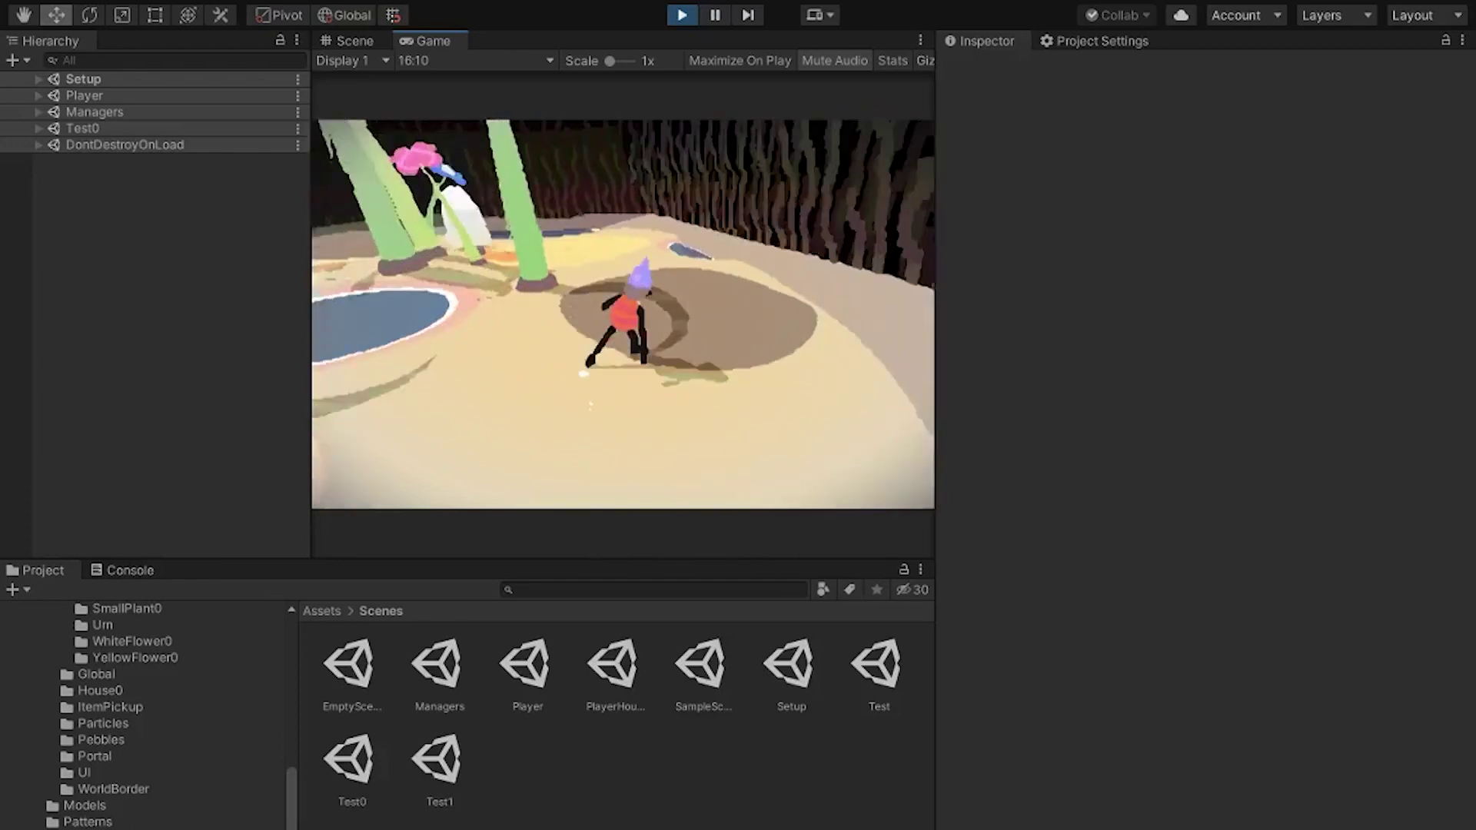
{"action": "key", "text": "w"}
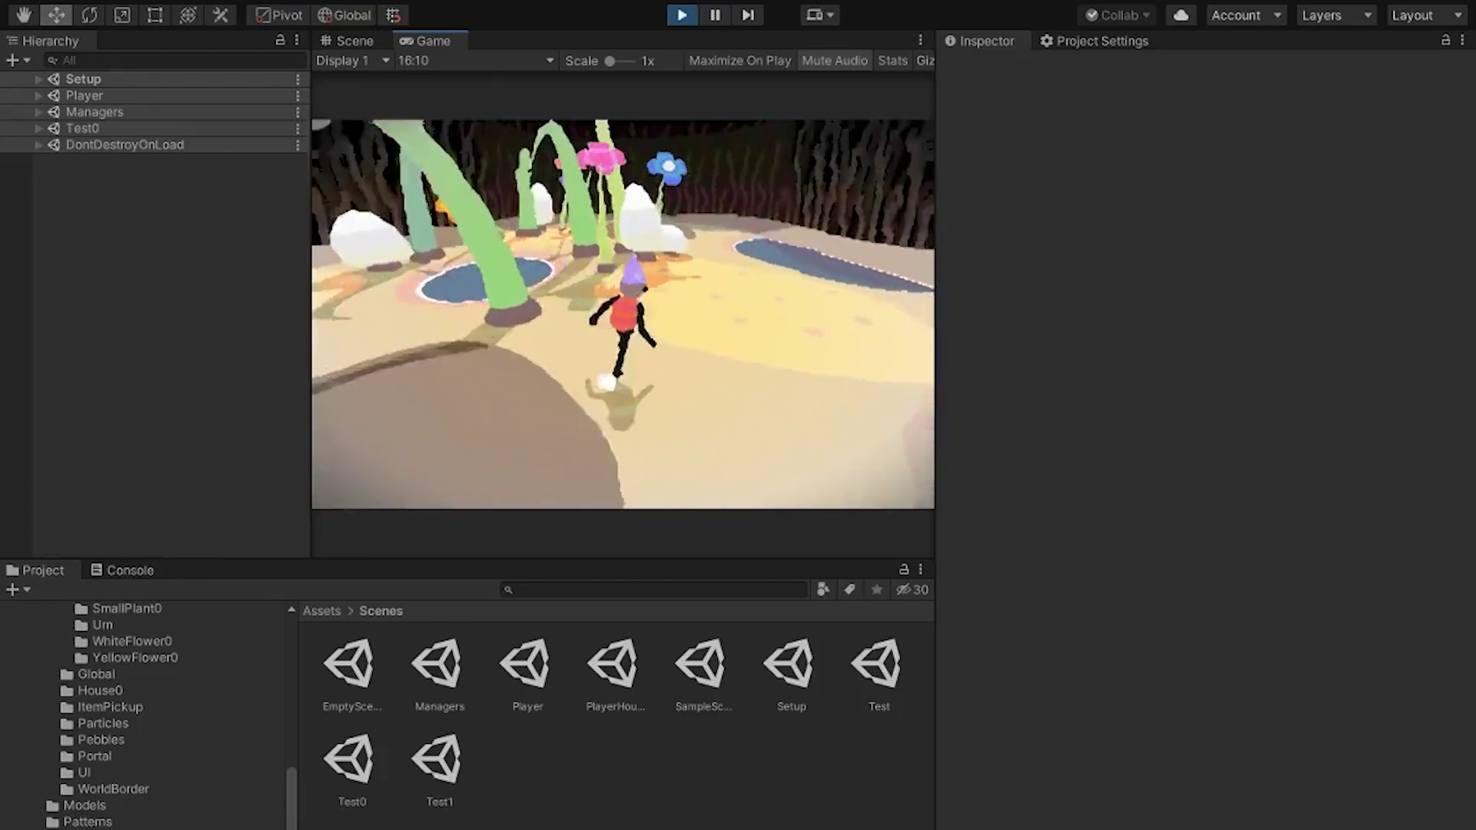